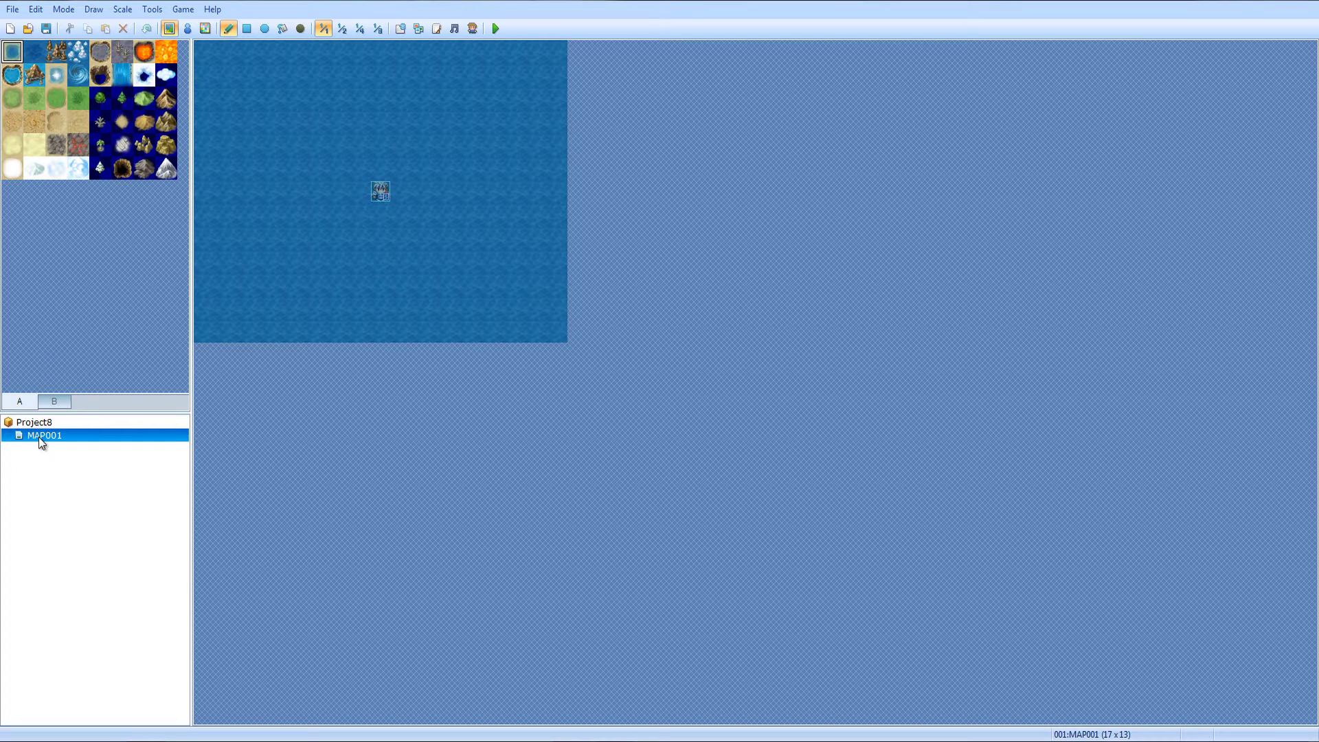
In MAP001's Map Properties, enter the name 'Parallaxa' and a size of 25 × 25
{"action": "right_click", "coordinate": [62, 437]}
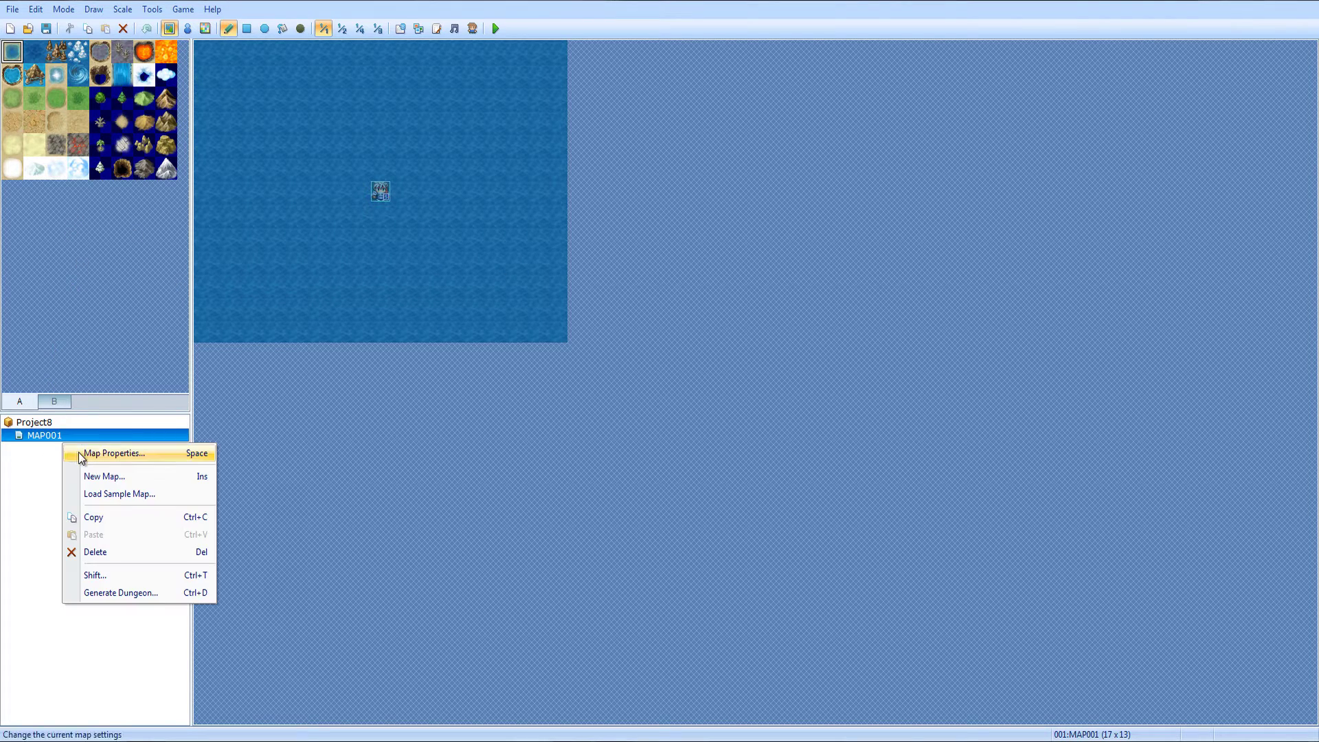
{"action": "left_click", "coordinate": [77, 450]}
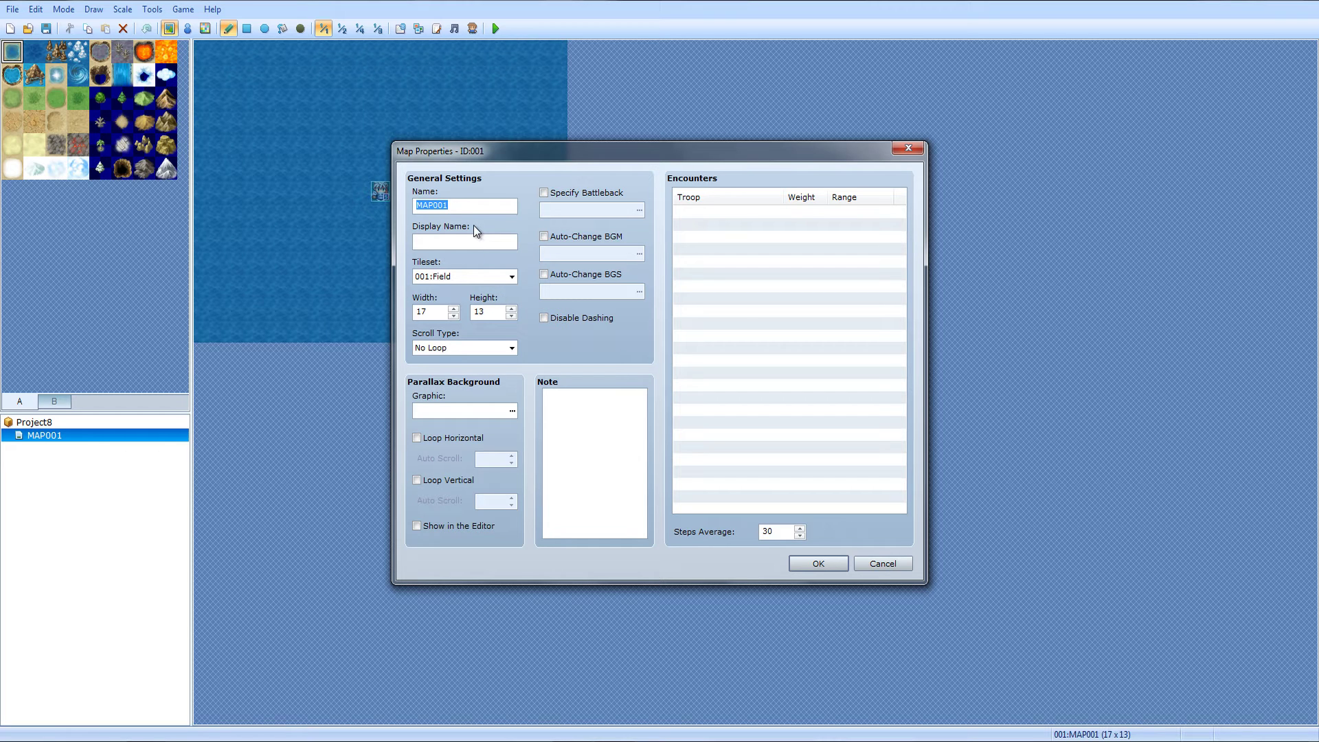
{"action": "type", "text": "Parallaxa"}
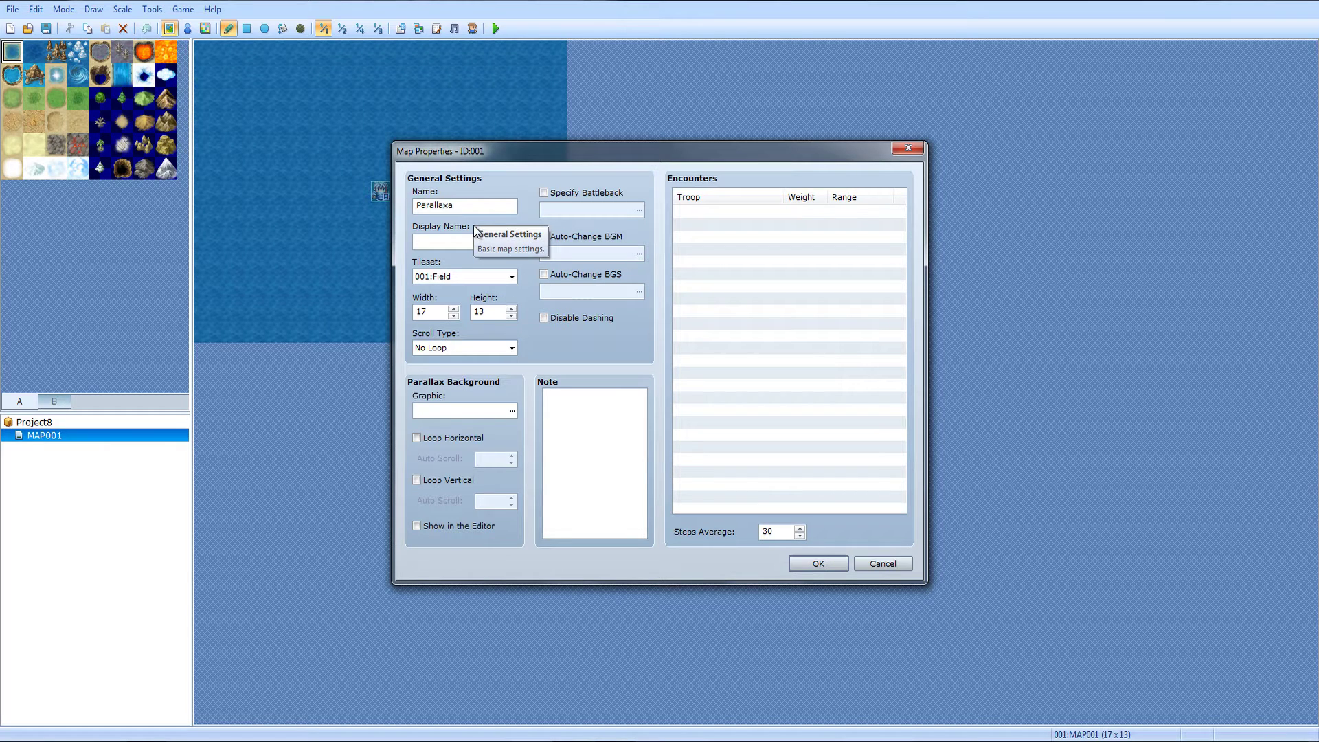
{"action": "double_click", "coordinate": [427, 312]}
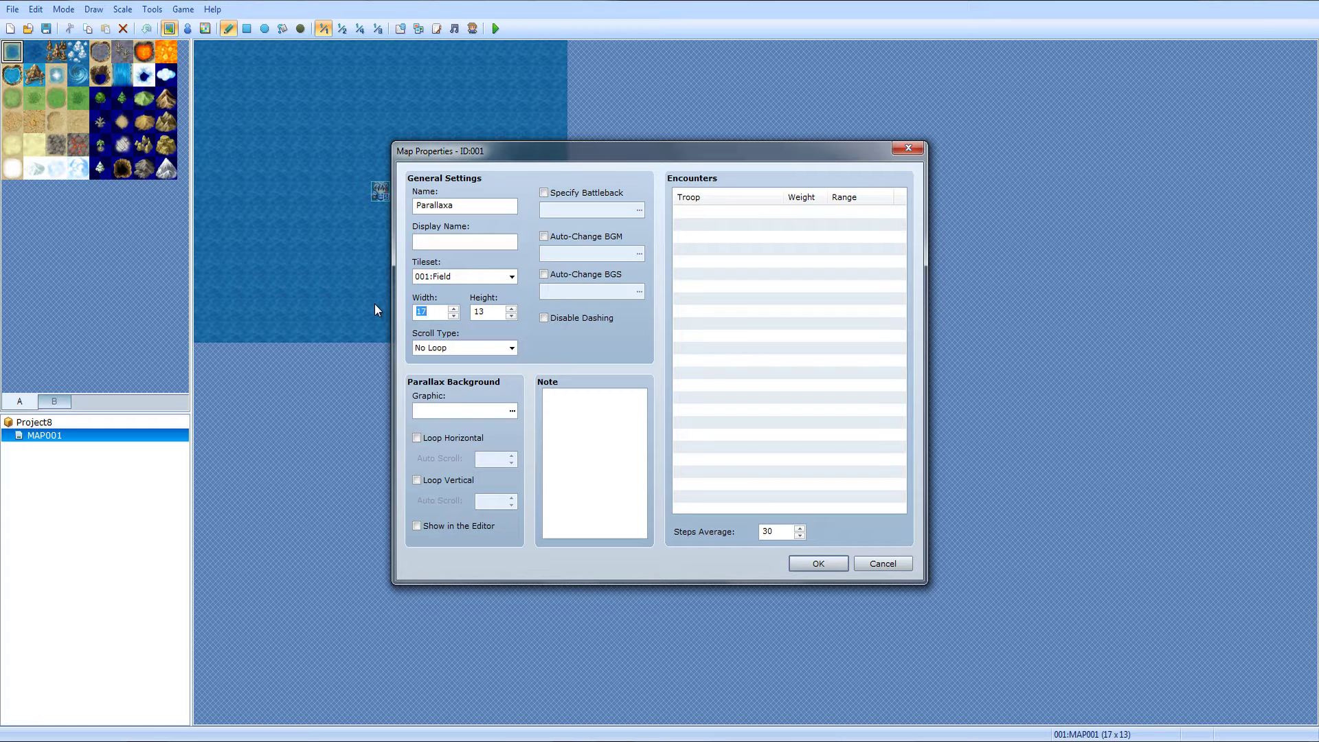
{"action": "type", "text": "40"}
{"action": "key", "text": "BackSpace"}
{"action": "key", "text": "BackSpace"}
{"action": "type", "text": "25"}
{"action": "key", "text": "Tab"}
{"action": "type", "text": "25"}
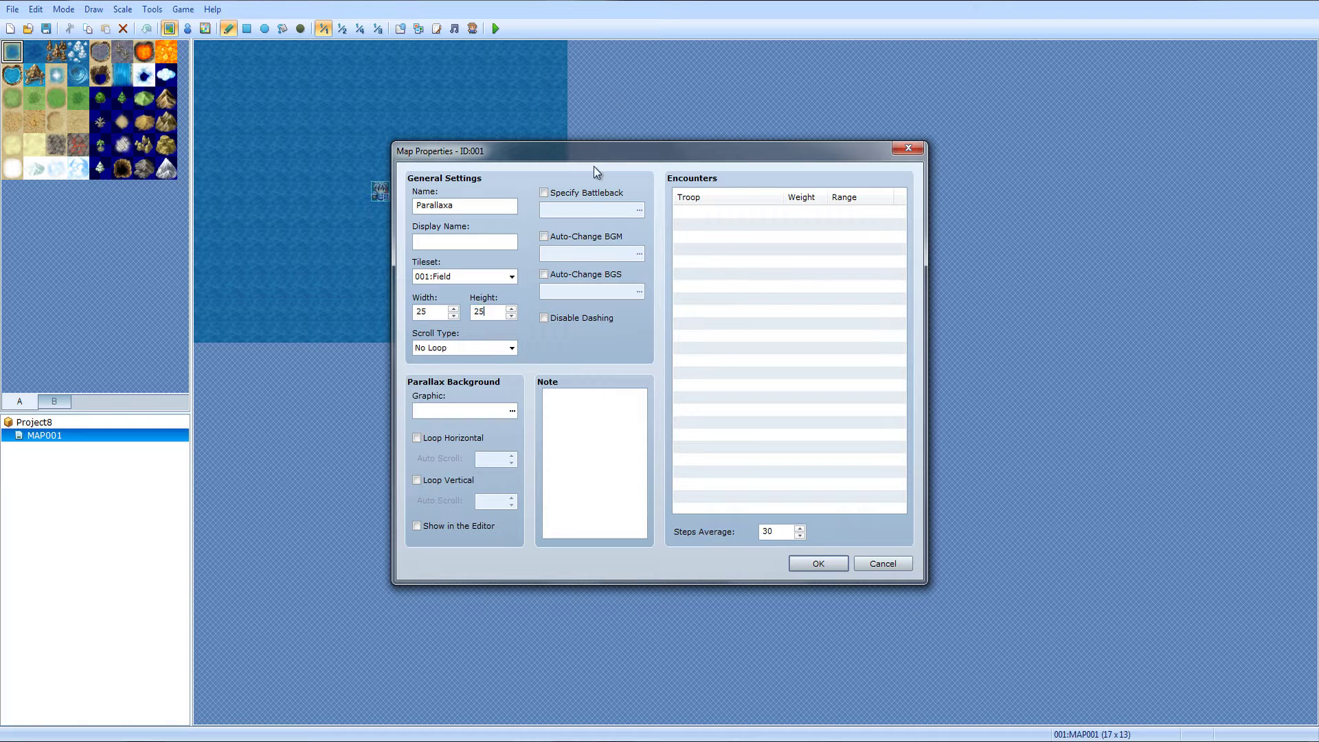
{"action": "left_click", "coordinate": [548, 195]}
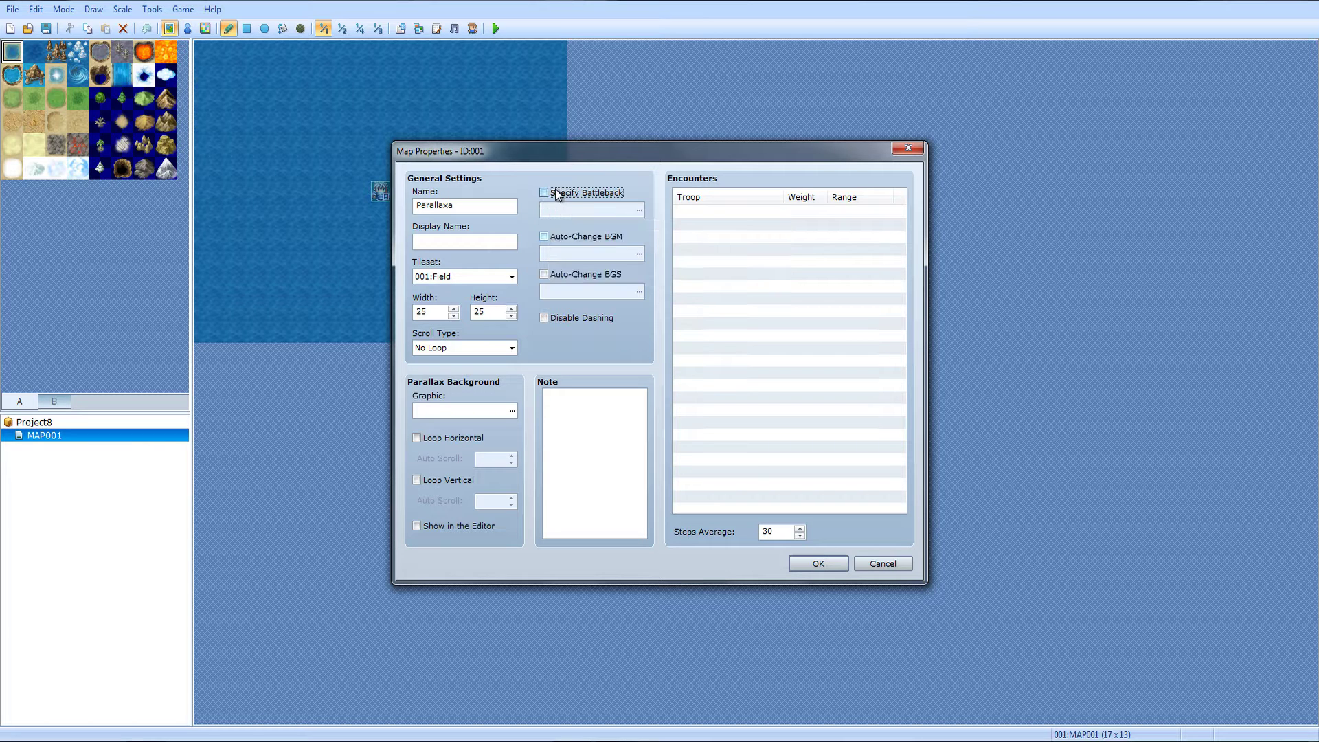
{"action": "left_click", "coordinate": [639, 211]}
{"action": "left_click", "coordinate": [510, 270]}
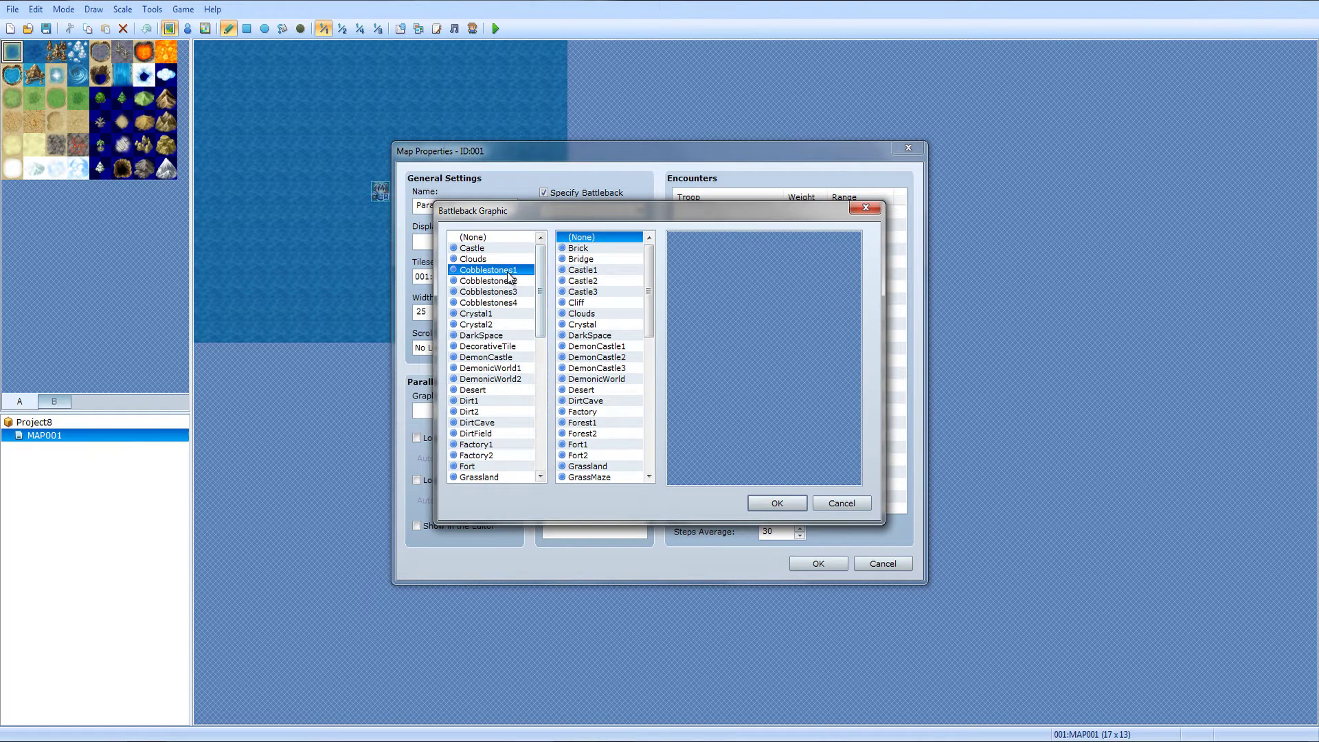
{"action": "left_click", "coordinate": [862, 504]}
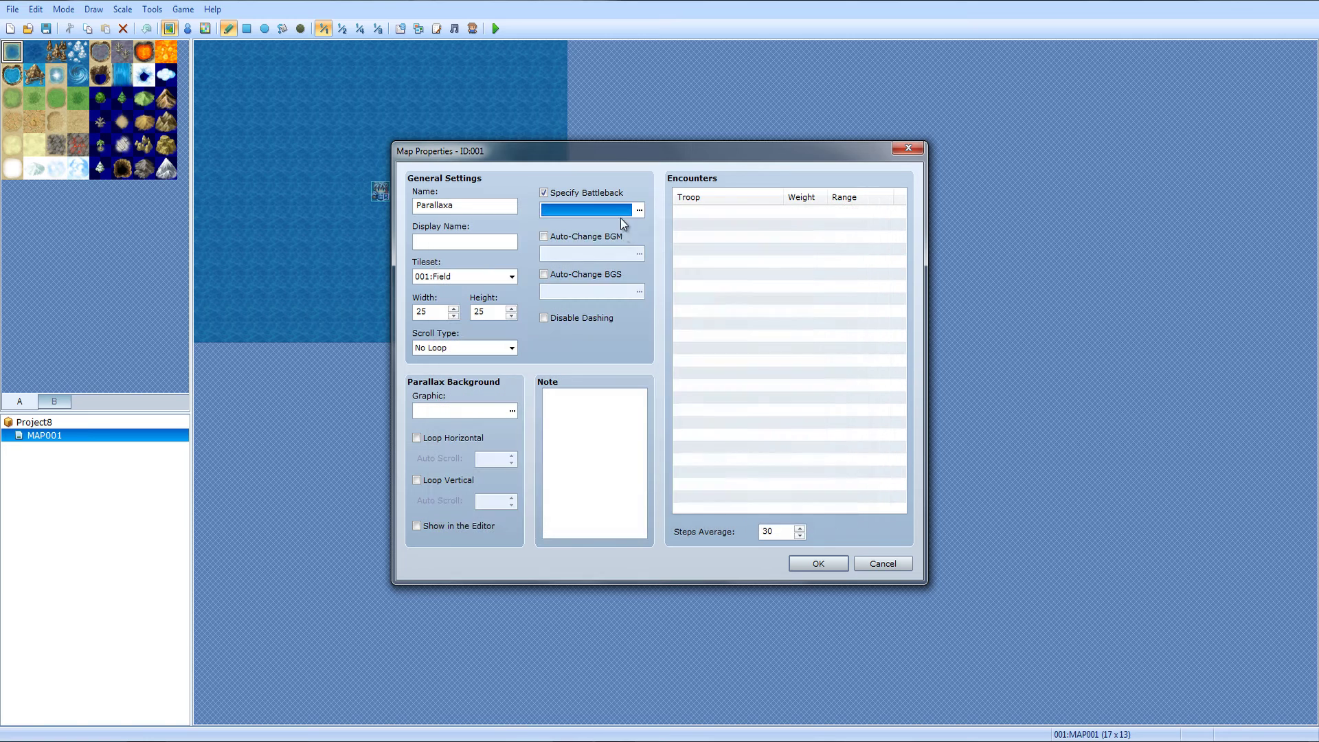
{"action": "left_click", "coordinate": [595, 192]}
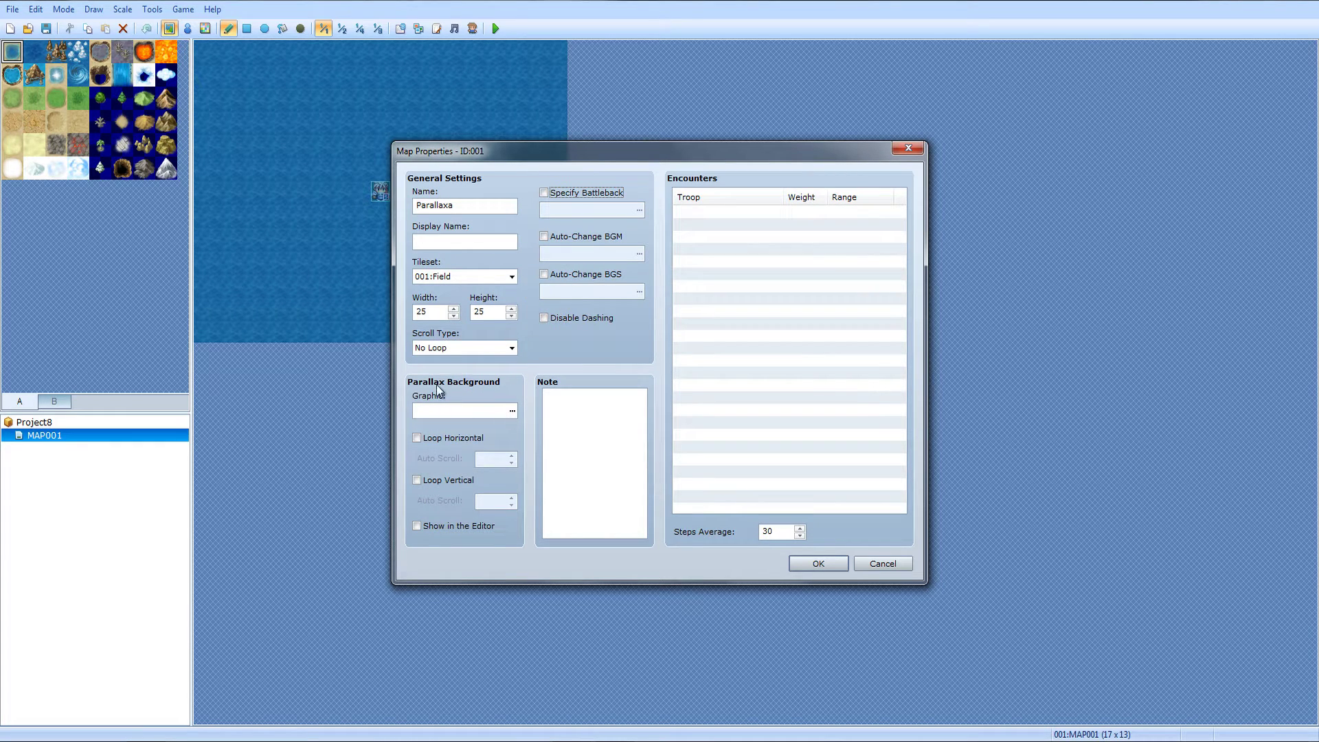
Preview the parallax backgrounds and choose Ocean2 as the map's Parallax Background graphic
{"action": "double_click", "coordinate": [497, 411]}
{"action": "left_click", "coordinate": [477, 232]}
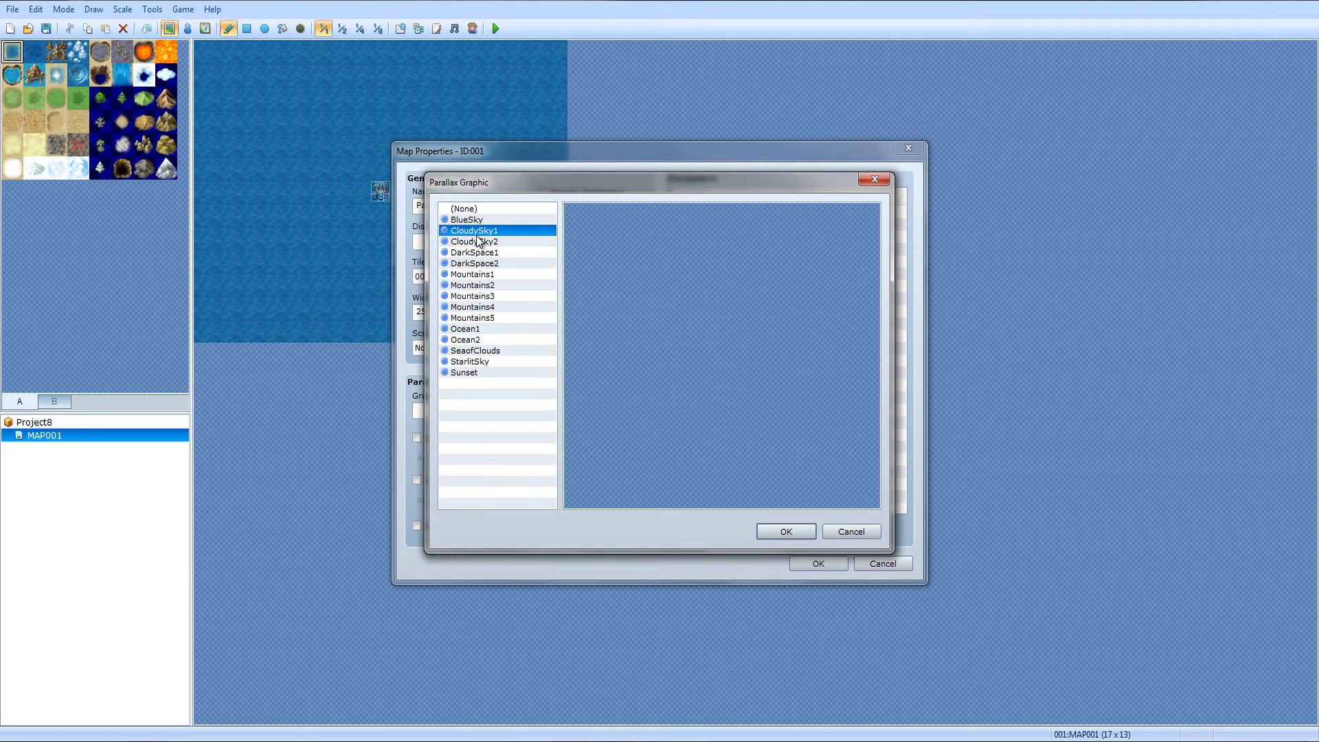
{"action": "key", "text": "Down"}
{"action": "key", "text": "Down"}
{"action": "key", "text": "Down"}
{"action": "key", "text": "Down"}
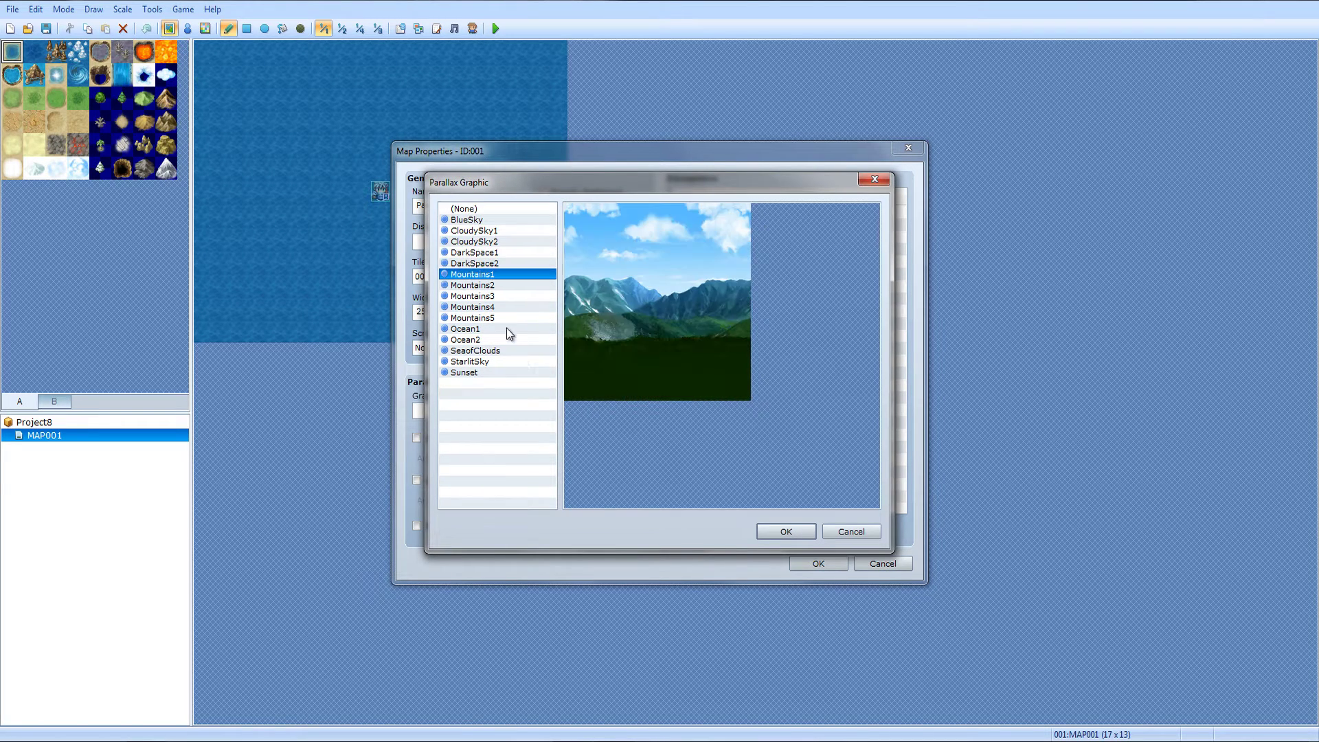
{"action": "key", "text": "Down"}
{"action": "key", "text": "Down"}
{"action": "key", "text": "Down"}
{"action": "key", "text": "Down"}
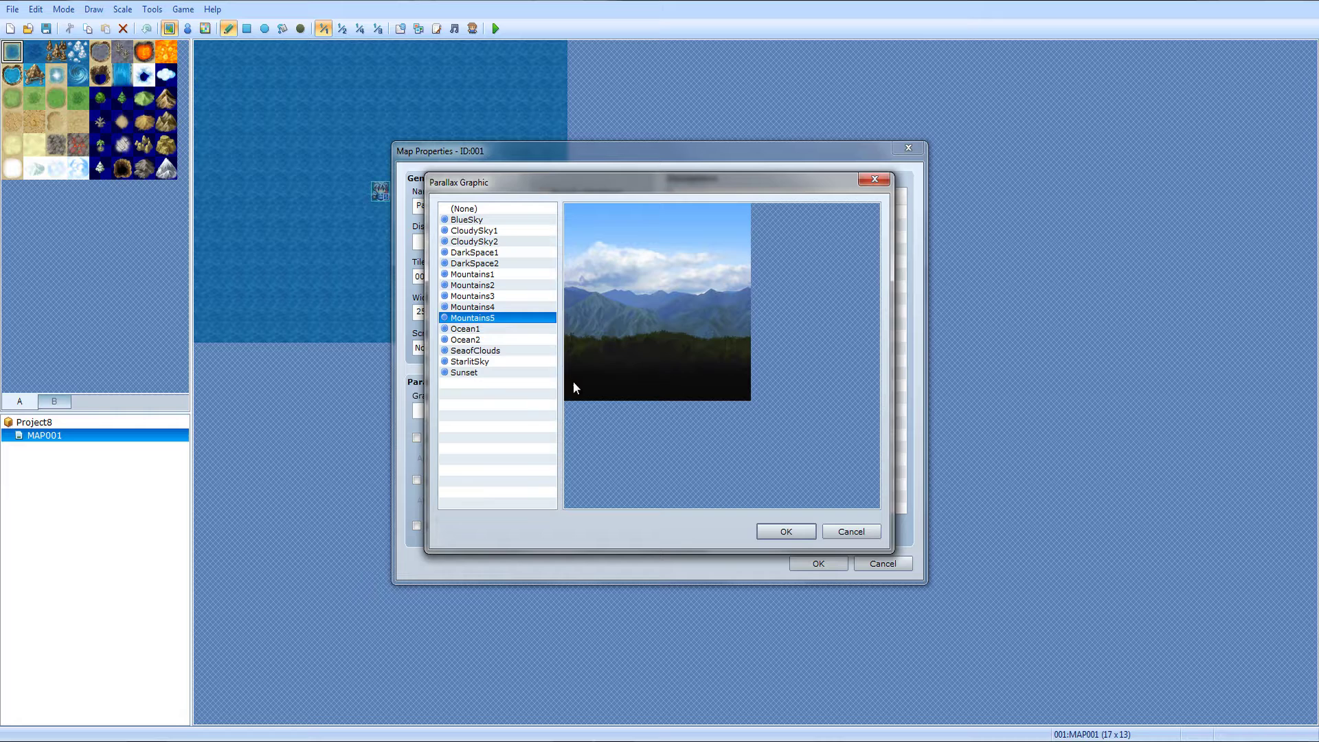
{"action": "key", "text": "Down"}
{"action": "key", "text": "Down"}
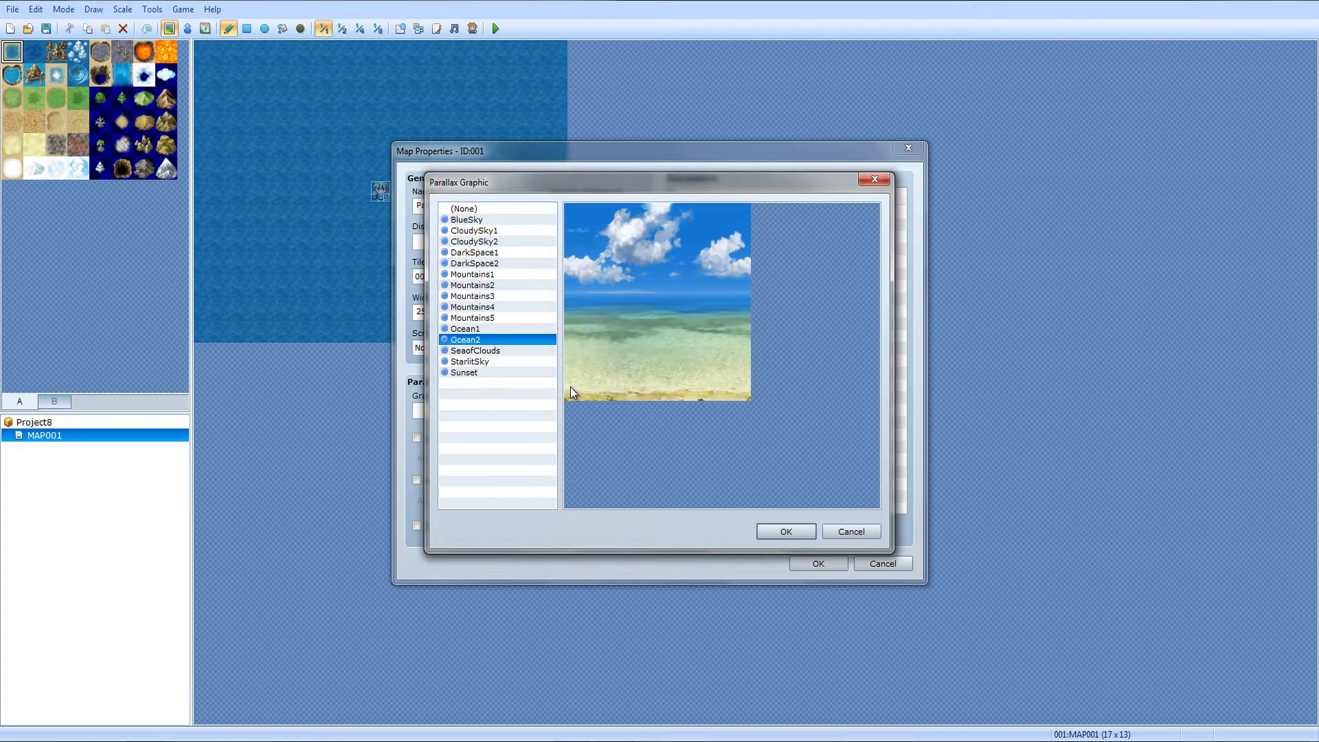
{"action": "key", "text": "Down"}
{"action": "key", "text": "Up"}
{"action": "key", "text": "Up"}
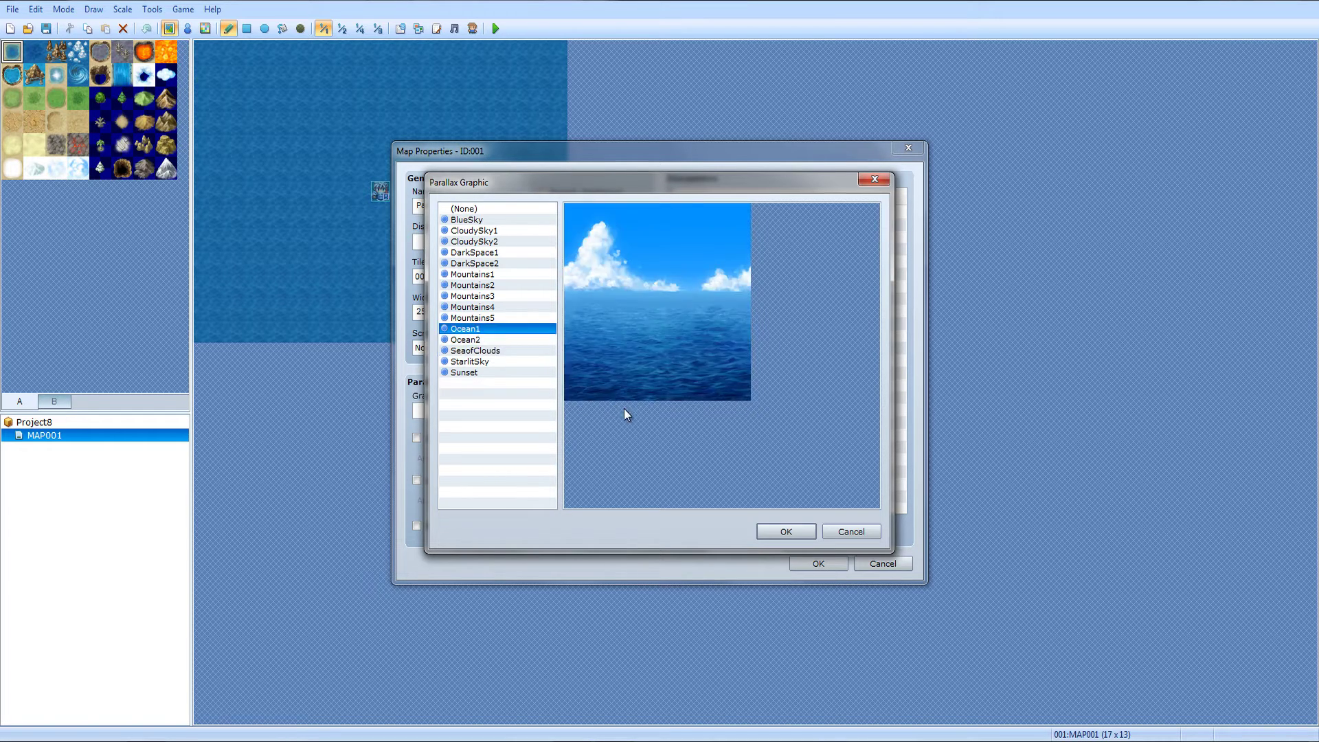
{"action": "key", "text": "Down"}
{"action": "key", "text": "Down"}
{"action": "key", "text": "Down"}
{"action": "key", "text": "Down"}
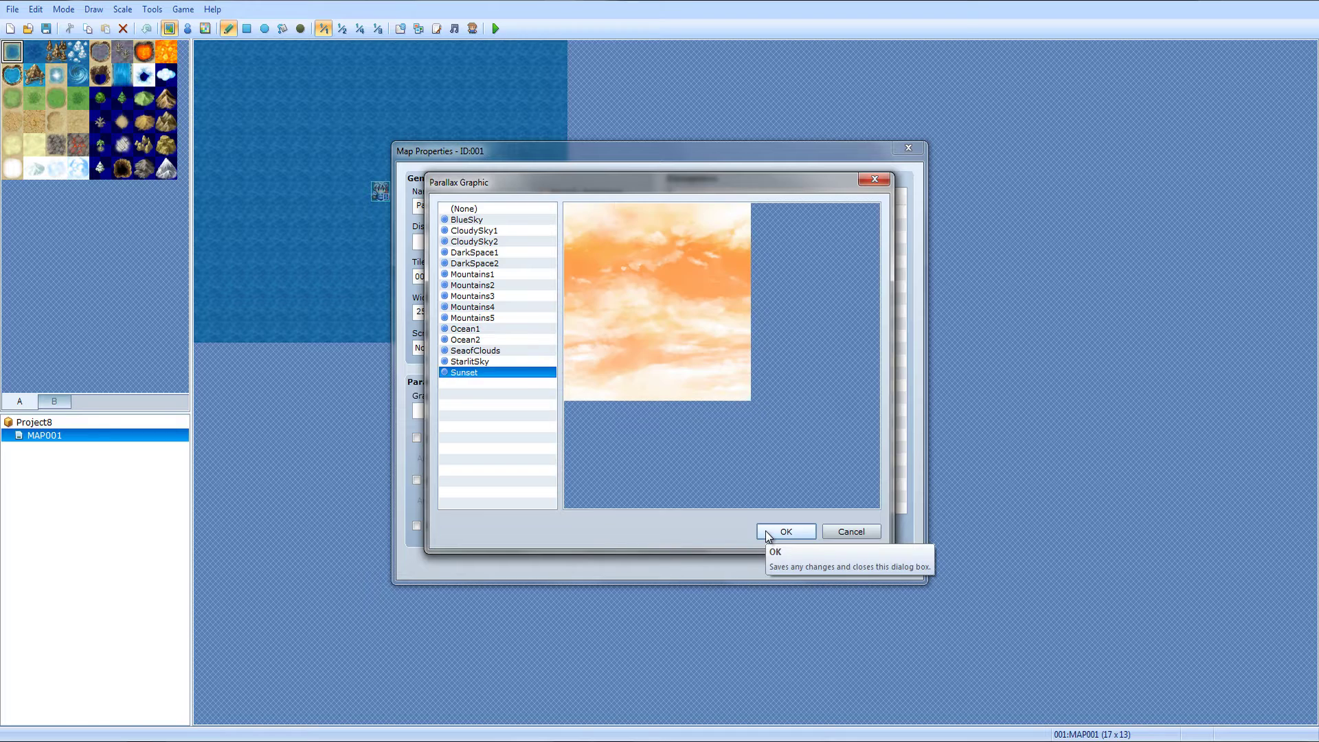
{"action": "key", "text": "Up"}
{"action": "key", "text": "Up"}
{"action": "key", "text": "Up"}
{"action": "left_click", "coordinate": [766, 530]}
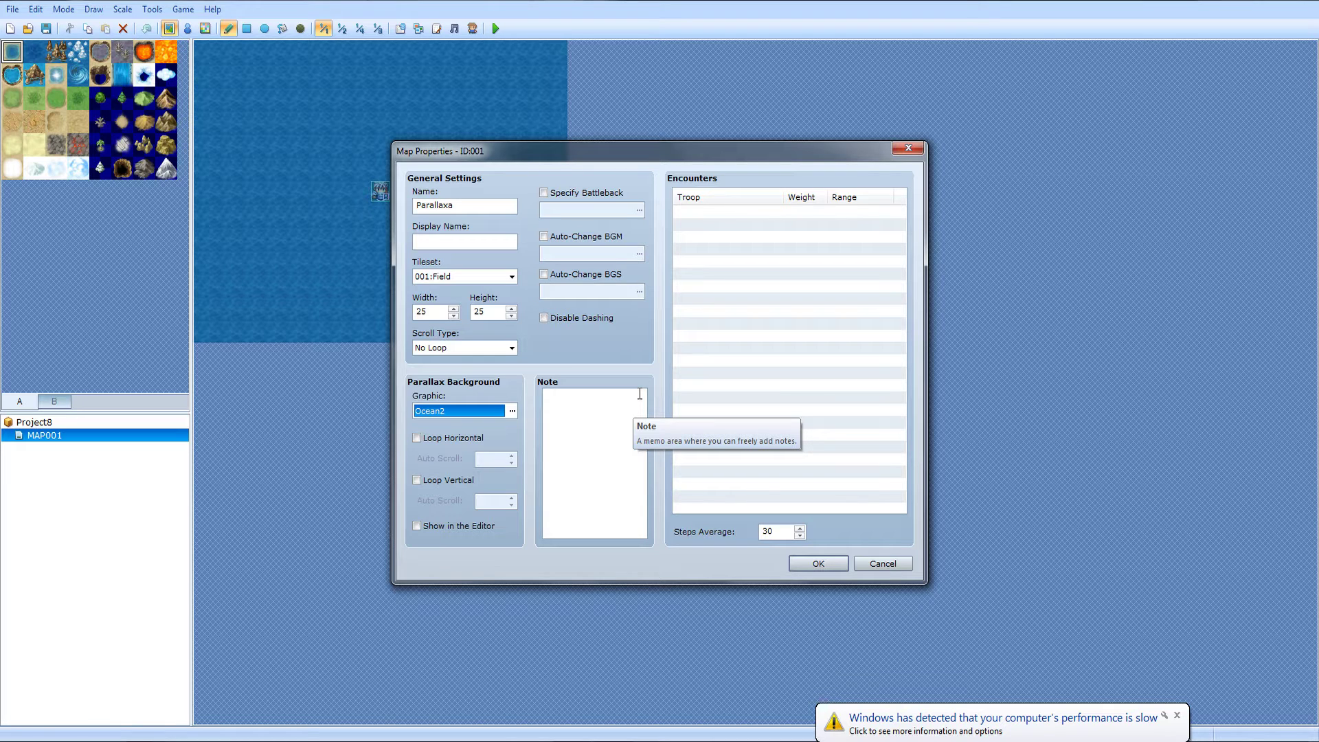
{"action": "left_click", "coordinate": [1177, 715]}
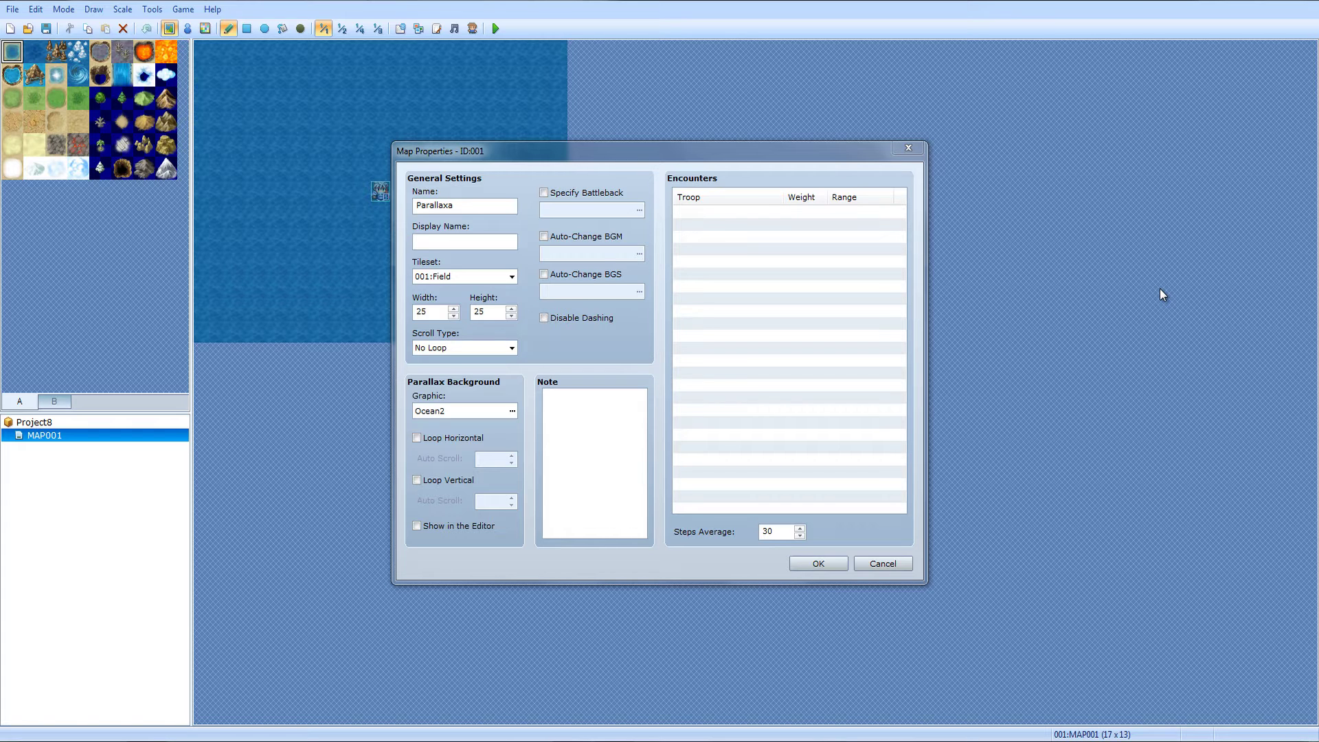
Apply the Map Properties so Parallaxa becomes 25 × 25 with the Ocean2 parallax
{"action": "left_click", "coordinate": [846, 560]}
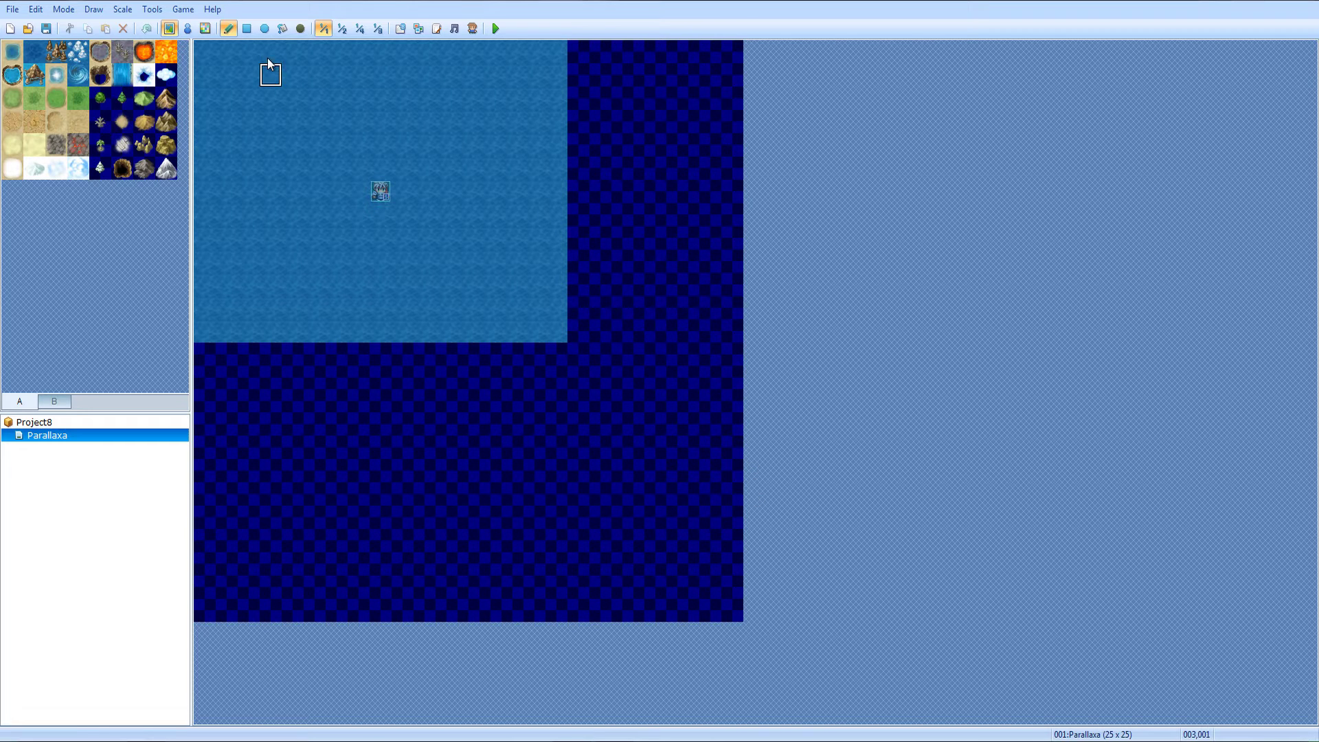
Open the Resource Manager and browse the Graphics folders, ending on Graphics/Parallaxes
{"action": "left_click", "coordinate": [419, 29]}
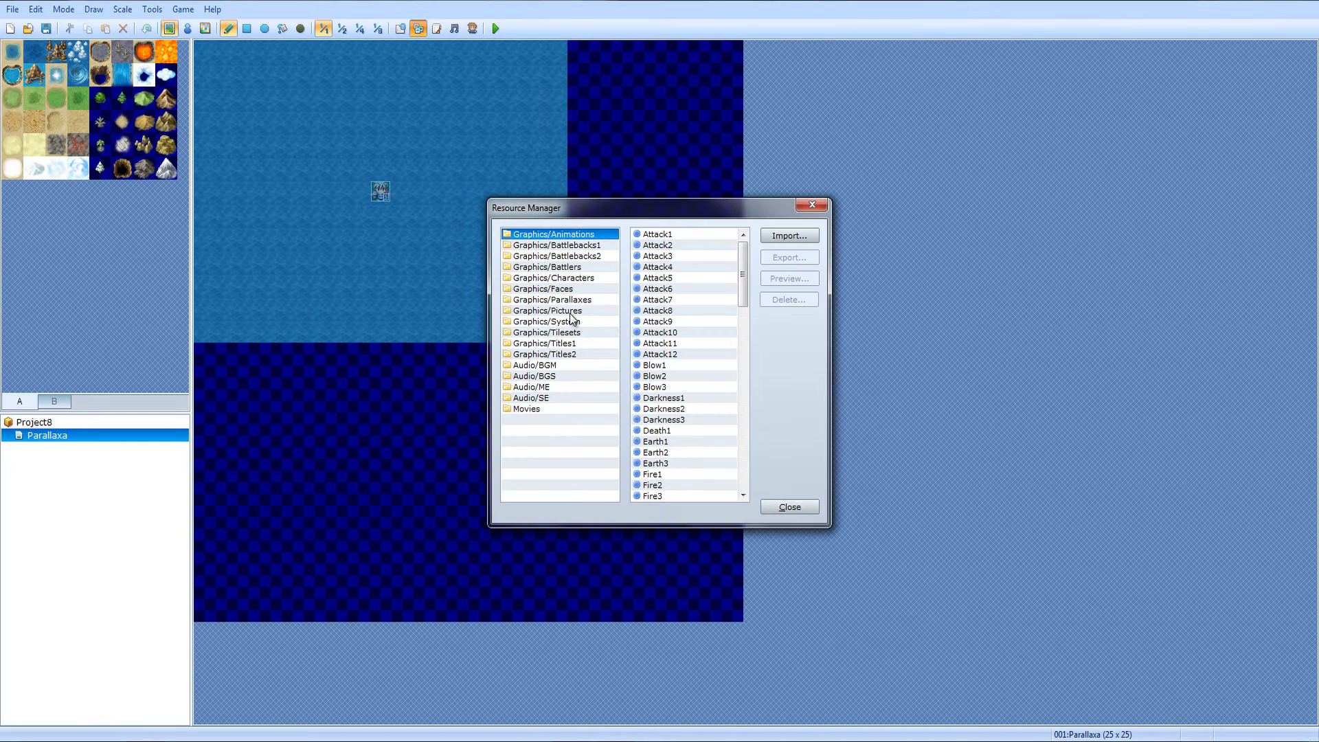
{"action": "left_click", "coordinate": [577, 333]}
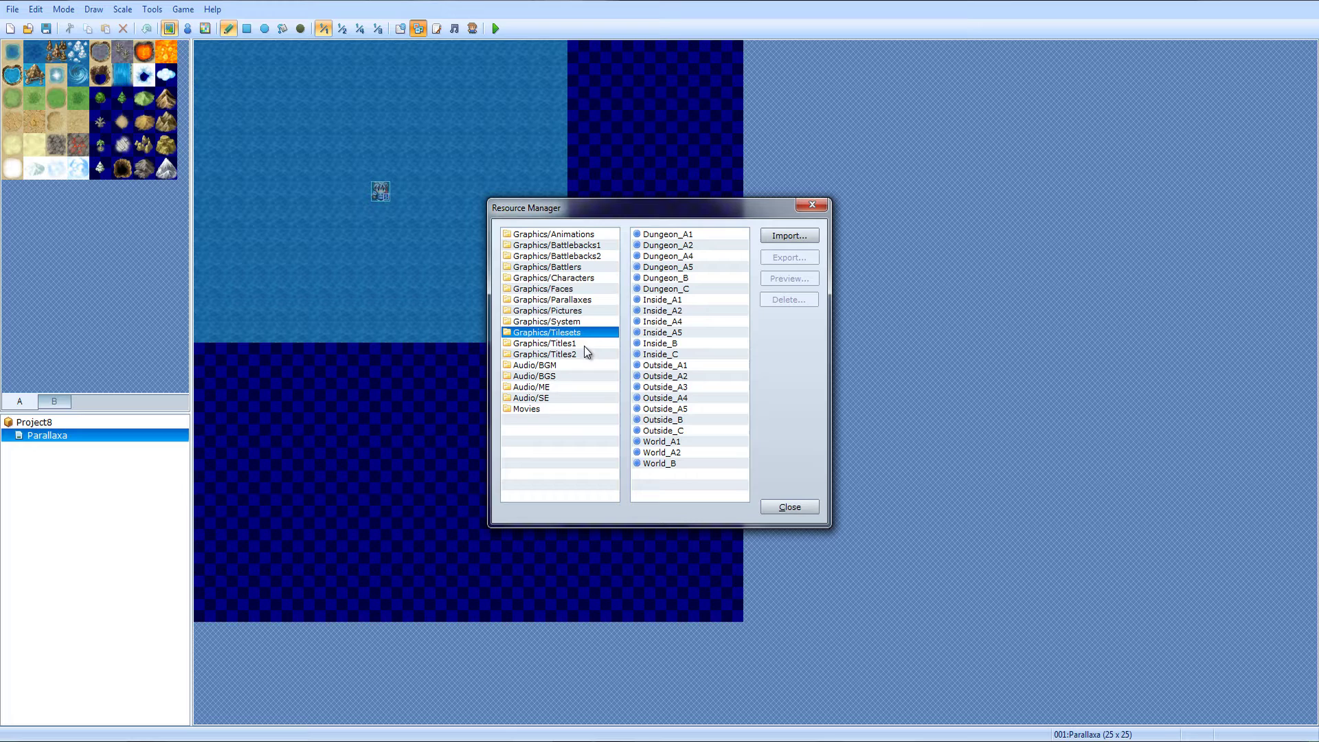
{"action": "left_click", "coordinate": [575, 322]}
{"action": "left_click", "coordinate": [571, 313]}
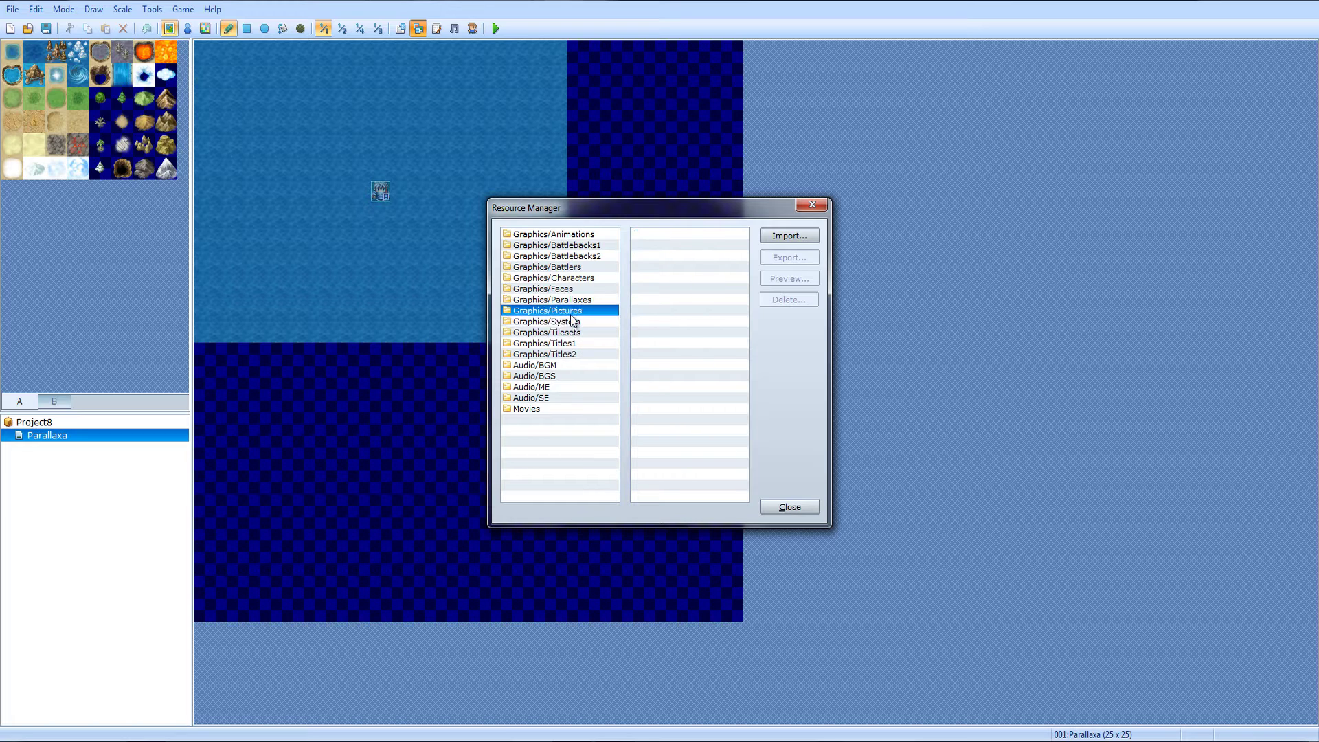
{"action": "left_click", "coordinate": [575, 300]}
{"action": "left_click", "coordinate": [573, 289]}
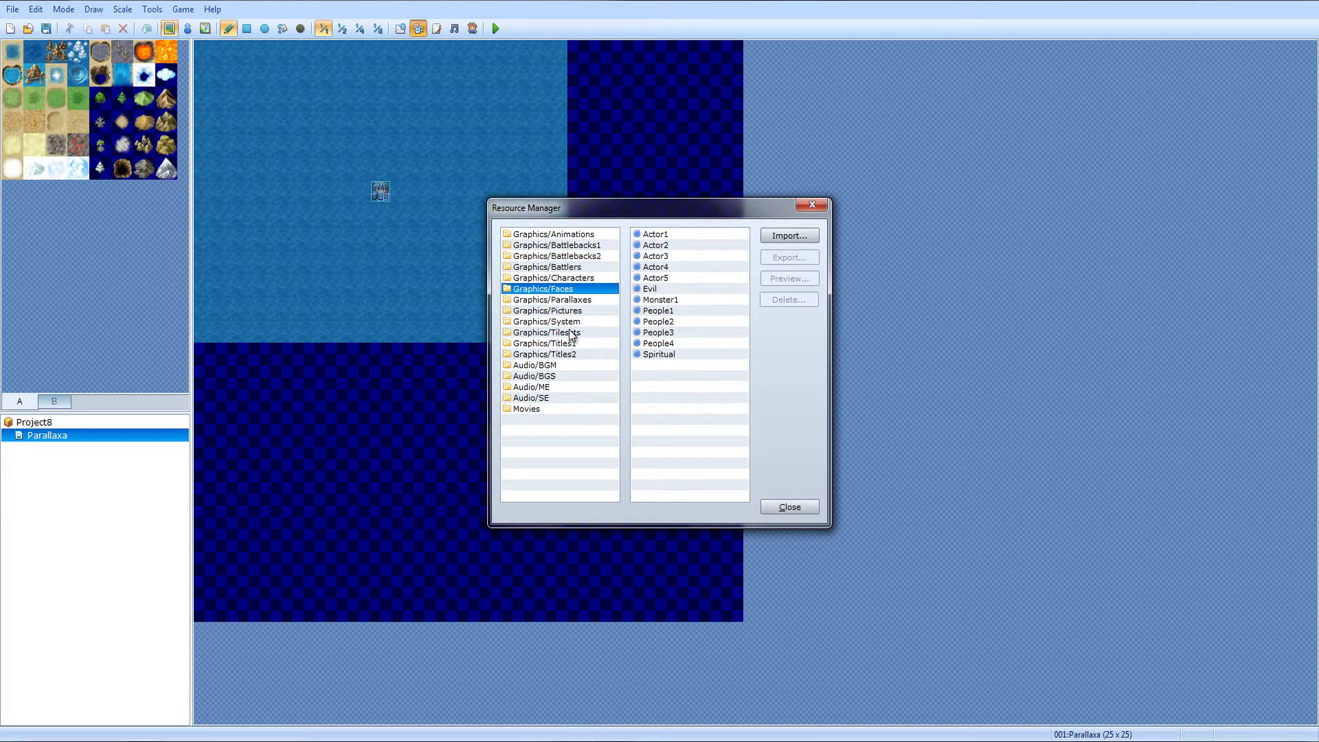
{"action": "left_click", "coordinate": [575, 344]}
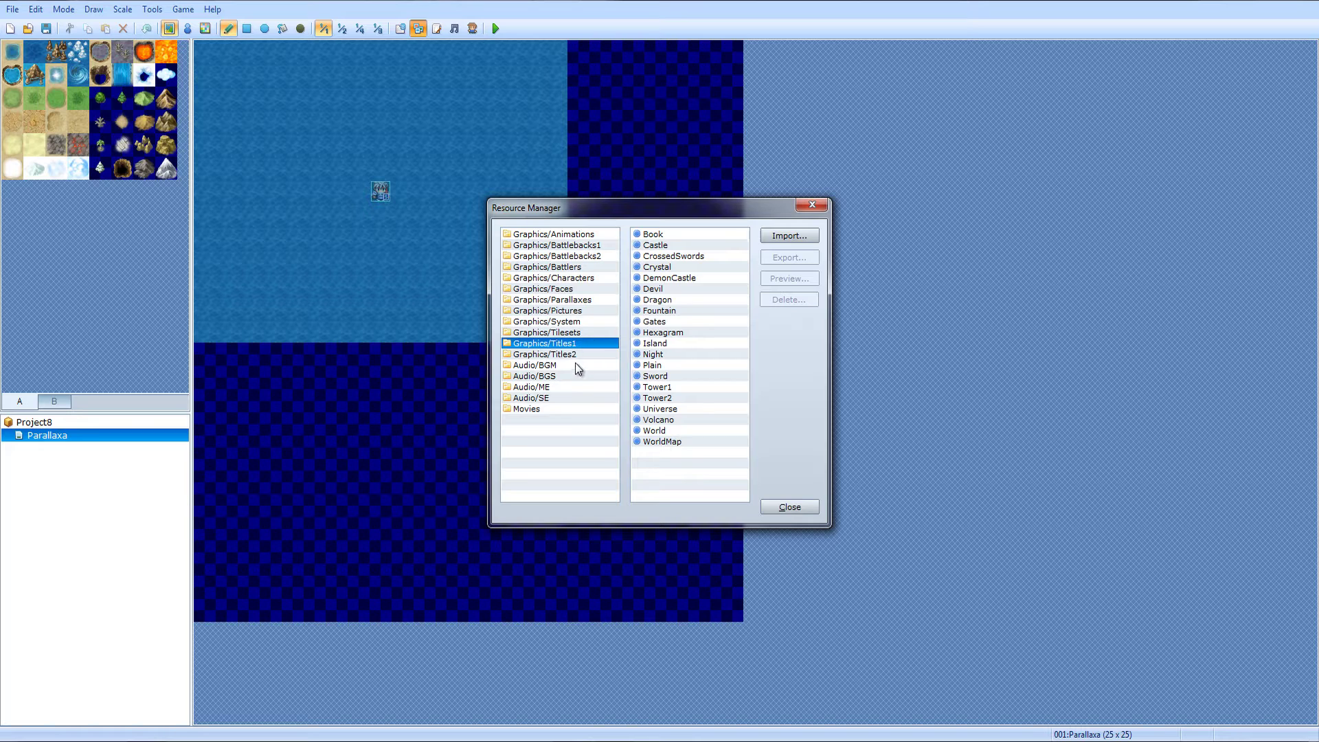
{"action": "left_click", "coordinate": [568, 313]}
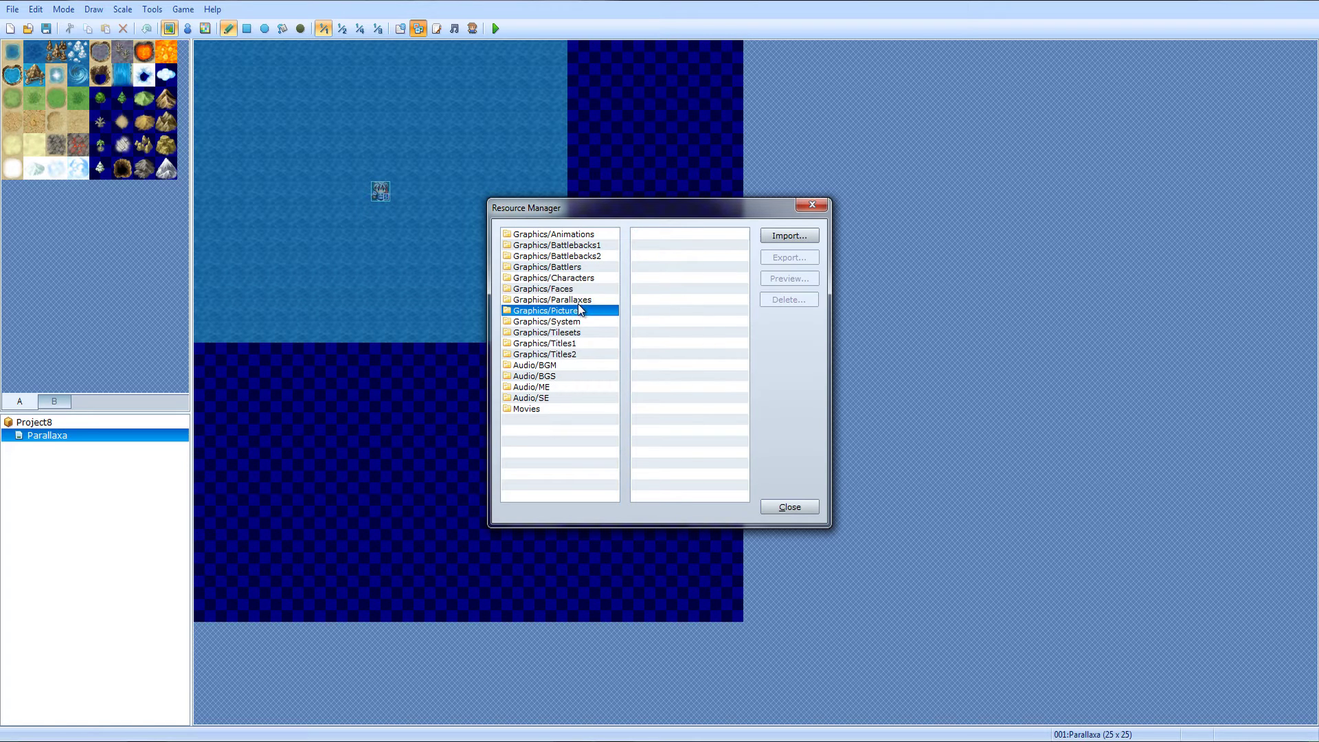
{"action": "left_click", "coordinate": [579, 300]}
Preview BlueSky and another parallax image, then close the Resource Manager
{"action": "left_click", "coordinate": [680, 236]}
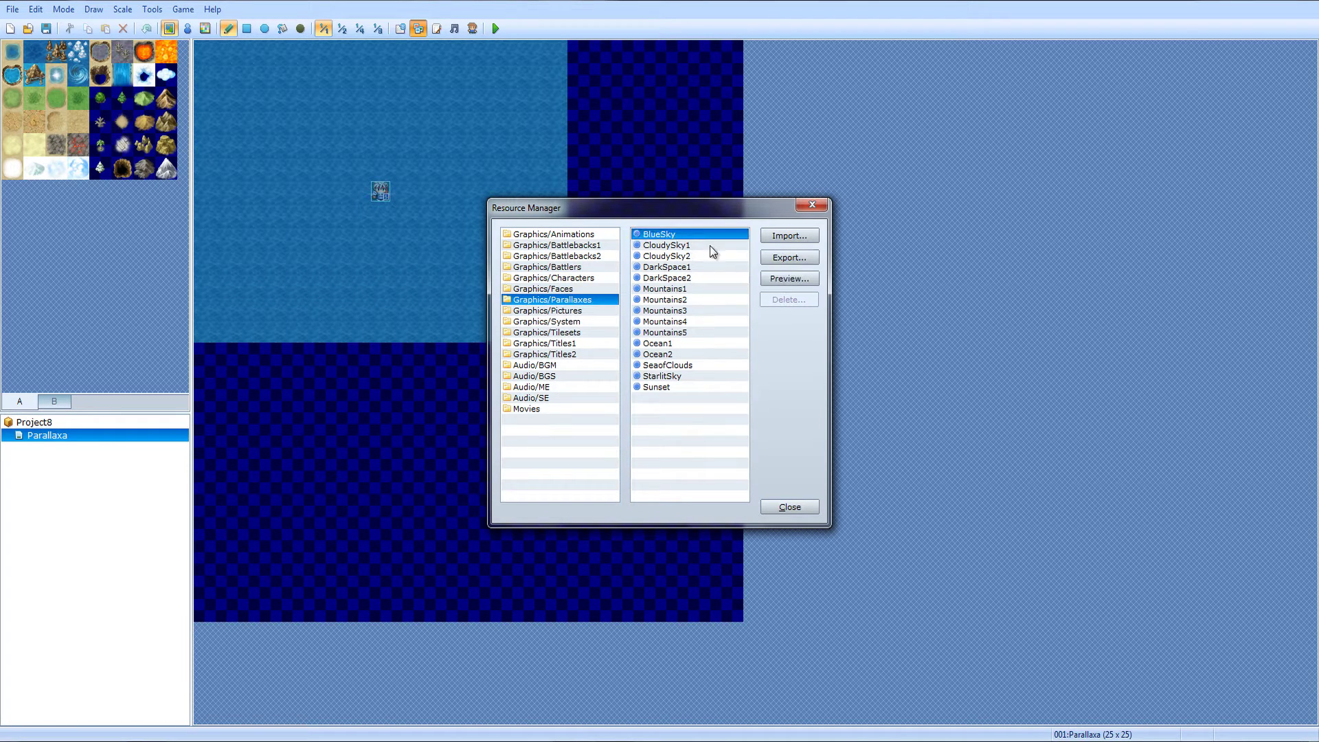
{"action": "left_click", "coordinate": [805, 280]}
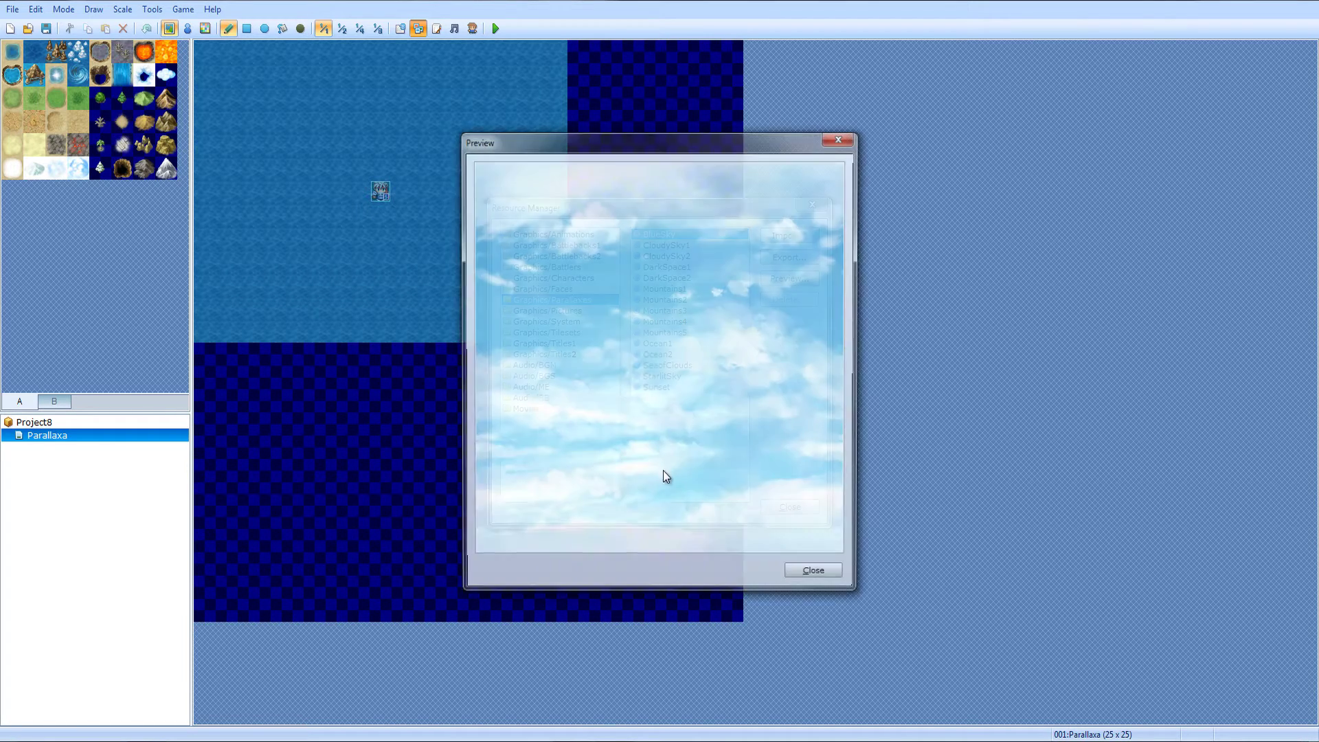
{"action": "left_click", "coordinate": [804, 579]}
{"action": "left_click", "coordinate": [737, 279]}
{"action": "left_click", "coordinate": [776, 279]}
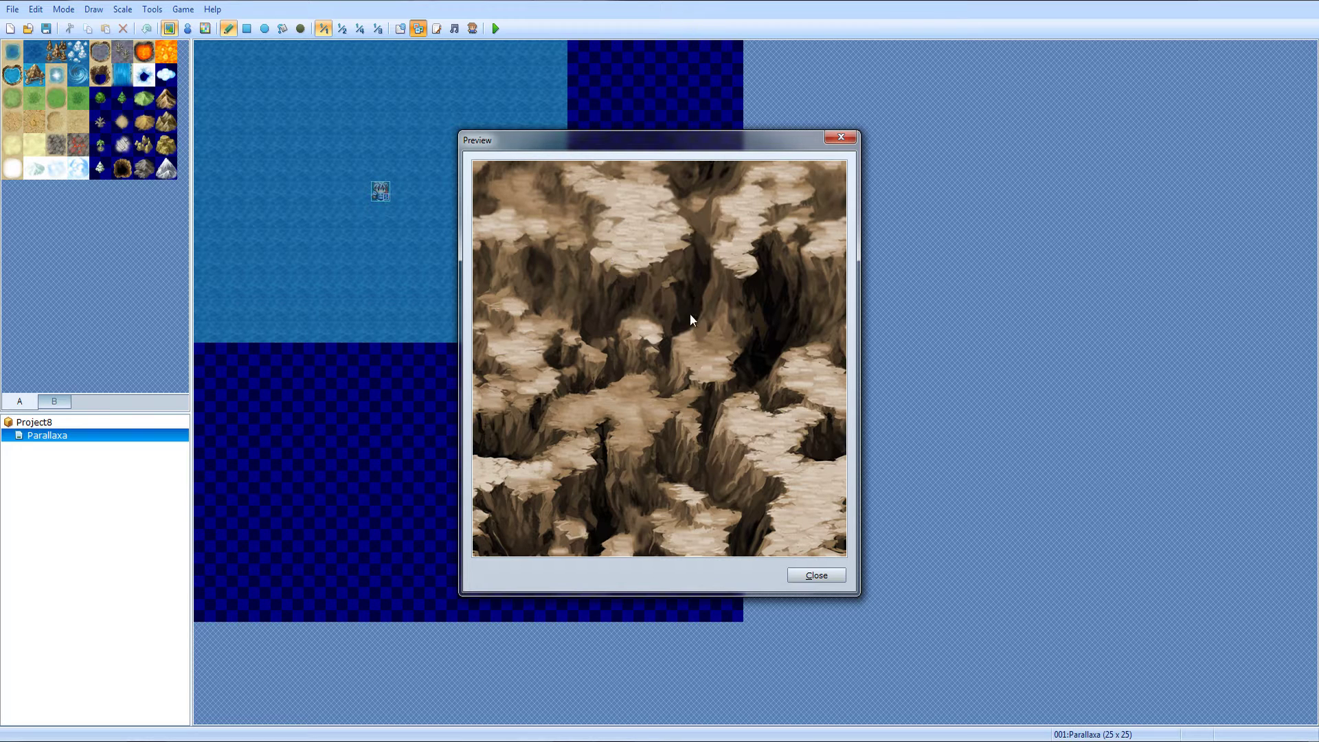
{"action": "left_click", "coordinate": [820, 573]}
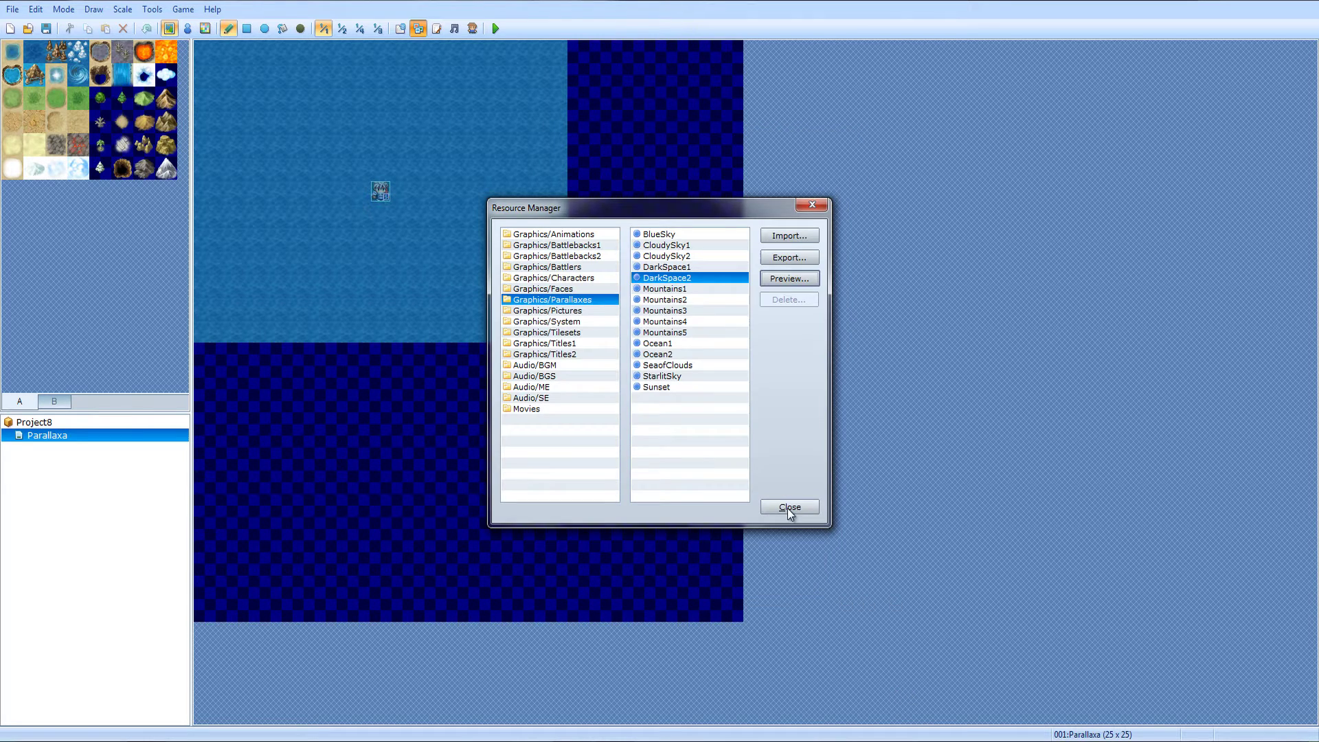
{"action": "left_click", "coordinate": [789, 517]}
Enable 'Show in the Editor' for Parallaxa's parallax background
{"action": "right_click", "coordinate": [88, 438]}
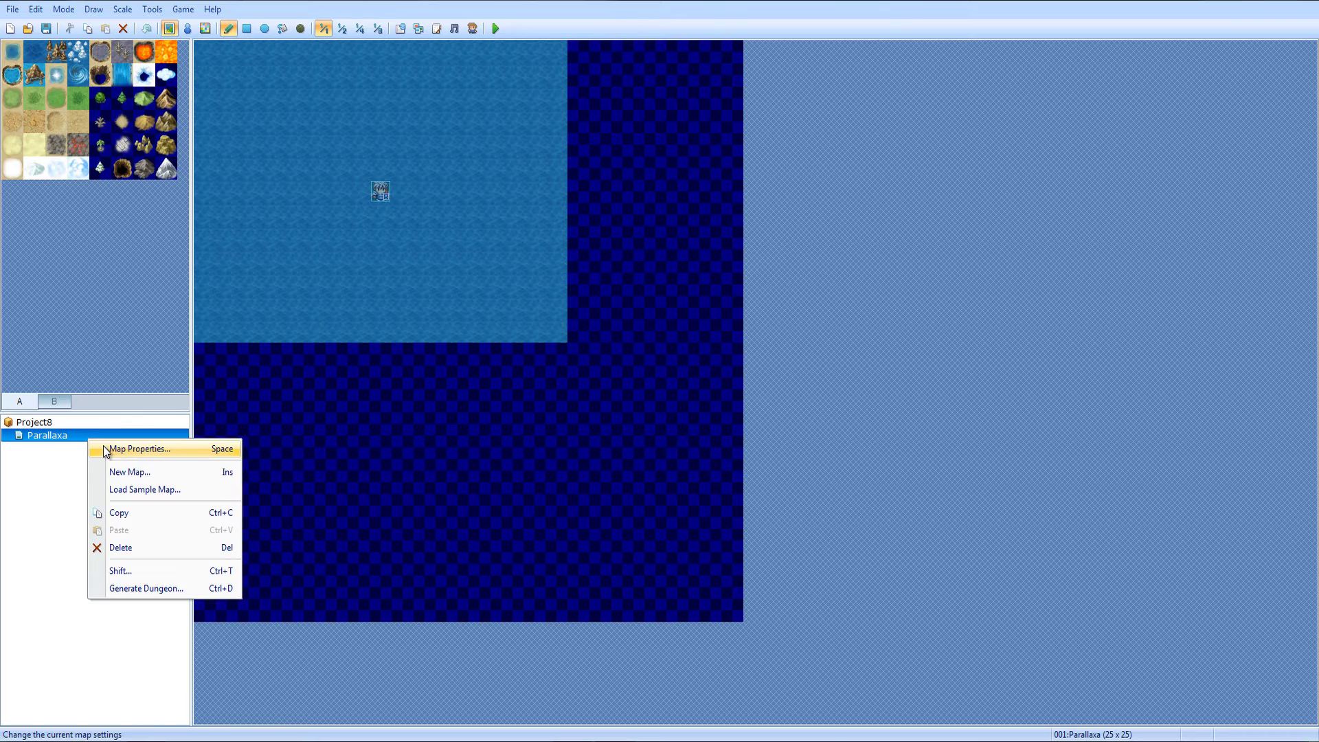
{"action": "left_click", "coordinate": [145, 448]}
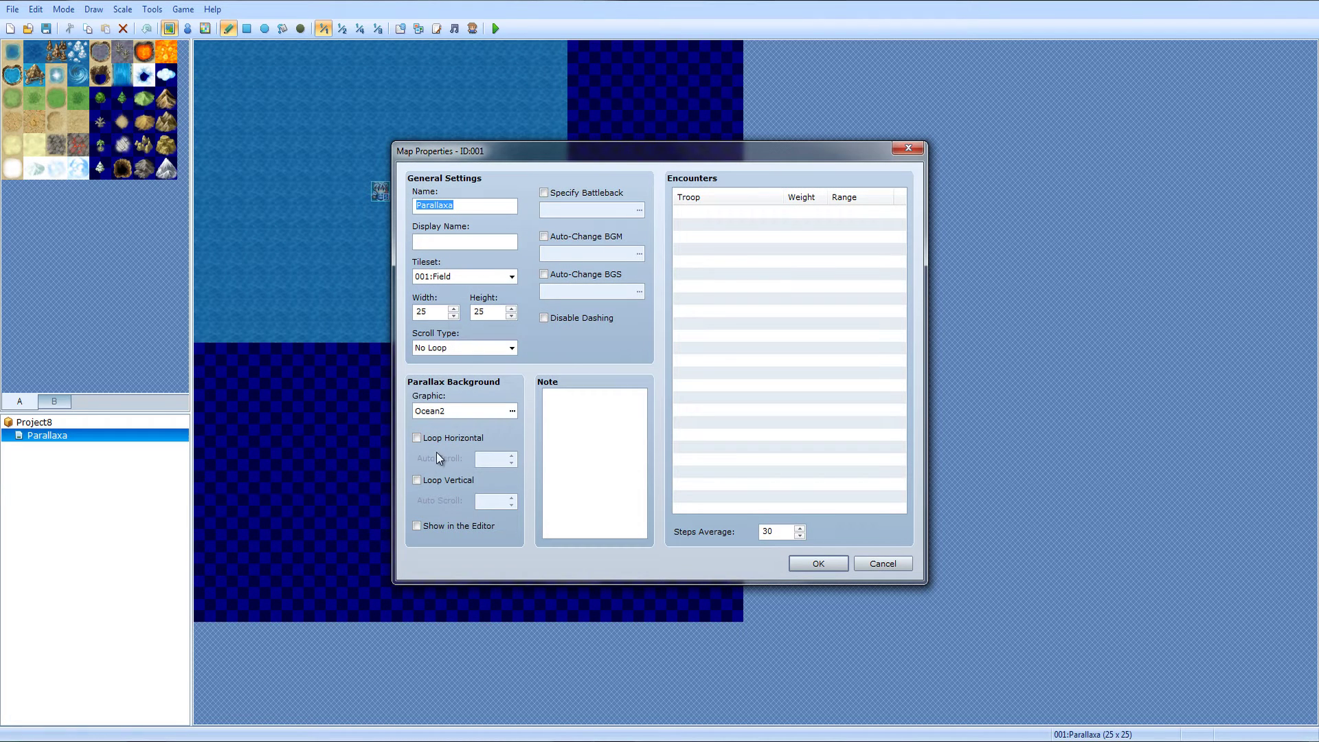
{"action": "left_click", "coordinate": [439, 525]}
{"action": "left_click", "coordinate": [818, 564]}
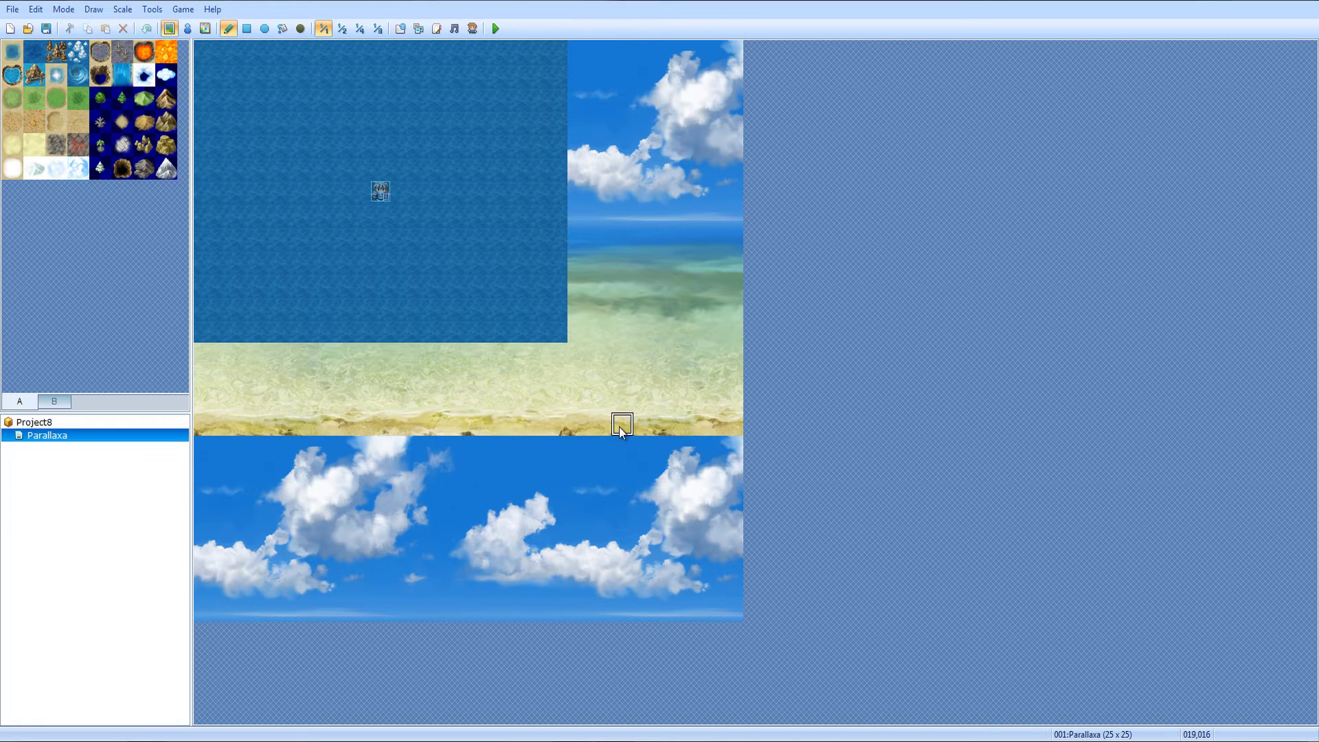
Copy a block of empty tiles and paint it over the water to reveal the Ocean2 backdrop
{"action": "right_click_drag", "start_coordinate": [598, 492], "coordinate": [282, 448]}
{"action": "mouse_move", "coordinate": [738, 594]}
{"action": "right_mouse_down"}
{"action": "mouse_move", "coordinate": [576, 511]}
{"action": "mouse_move", "coordinate": [502, 451]}
{"action": "mouse_move", "coordinate": [166, 455]}
{"action": "mouse_move", "coordinate": [191, 452]}
{"action": "right_mouse_up"}
{"action": "right_click", "coordinate": [534, 403]}
{"action": "mouse_move", "coordinate": [549, 302]}
{"action": "left_mouse_down"}
{"action": "mouse_move", "coordinate": [286, 118]}
{"action": "mouse_move", "coordinate": [494, 206]}
{"action": "mouse_move", "coordinate": [737, 406]}
{"action": "left_mouse_up"}
{"action": "right_click_drag", "start_coordinate": [737, 406], "coordinate": [658, 339]}
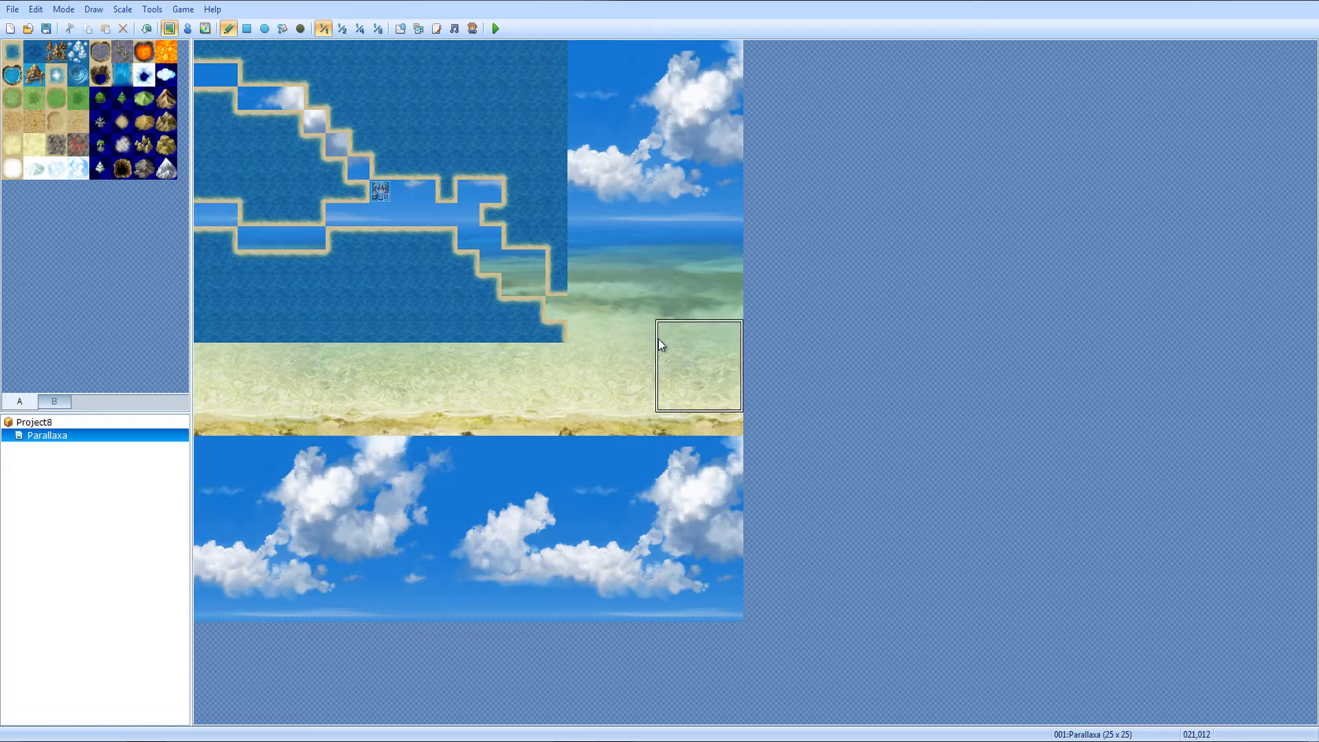
{"action": "mouse_move", "coordinate": [658, 339]}
{"action": "left_mouse_down"}
{"action": "mouse_move", "coordinate": [237, 261]}
{"action": "mouse_move", "coordinate": [531, 236]}
{"action": "mouse_move", "coordinate": [337, 202]}
{"action": "mouse_move", "coordinate": [618, 158]}
{"action": "mouse_move", "coordinate": [516, 103]}
{"action": "mouse_move", "coordinate": [234, 89]}
{"action": "mouse_move", "coordinate": [375, 275]}
{"action": "left_mouse_up"}
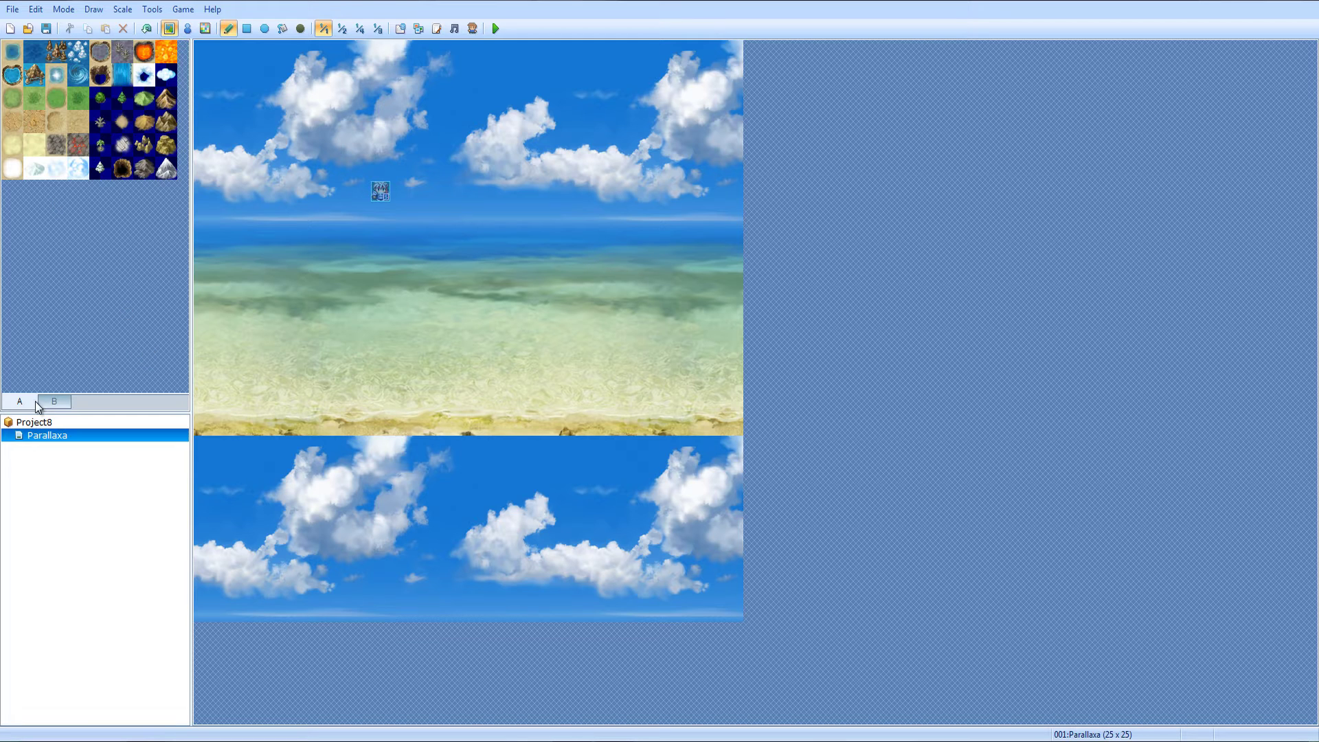
Switch the Parallaxa map's tileset to 002:Exterior
{"action": "right_click", "coordinate": [40, 443]}
{"action": "left_click", "coordinate": [64, 451]}
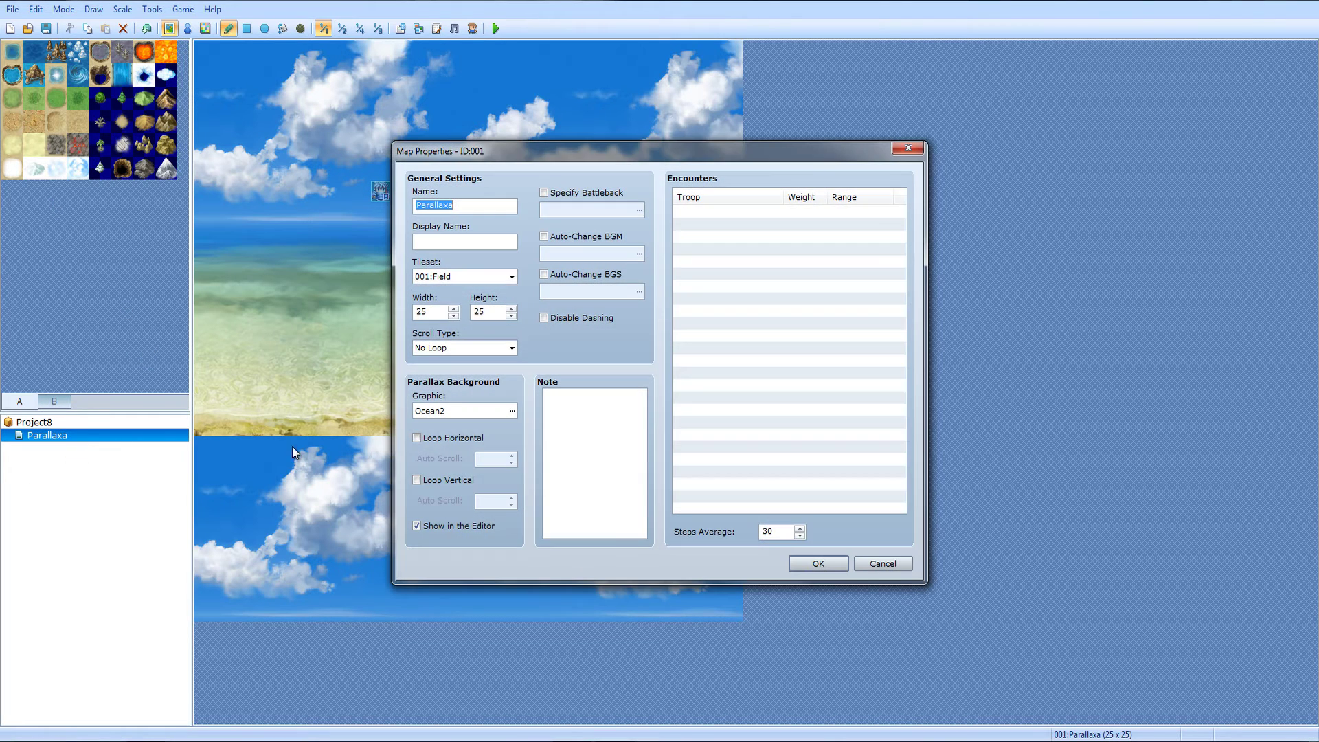
{"action": "left_click", "coordinate": [488, 276]}
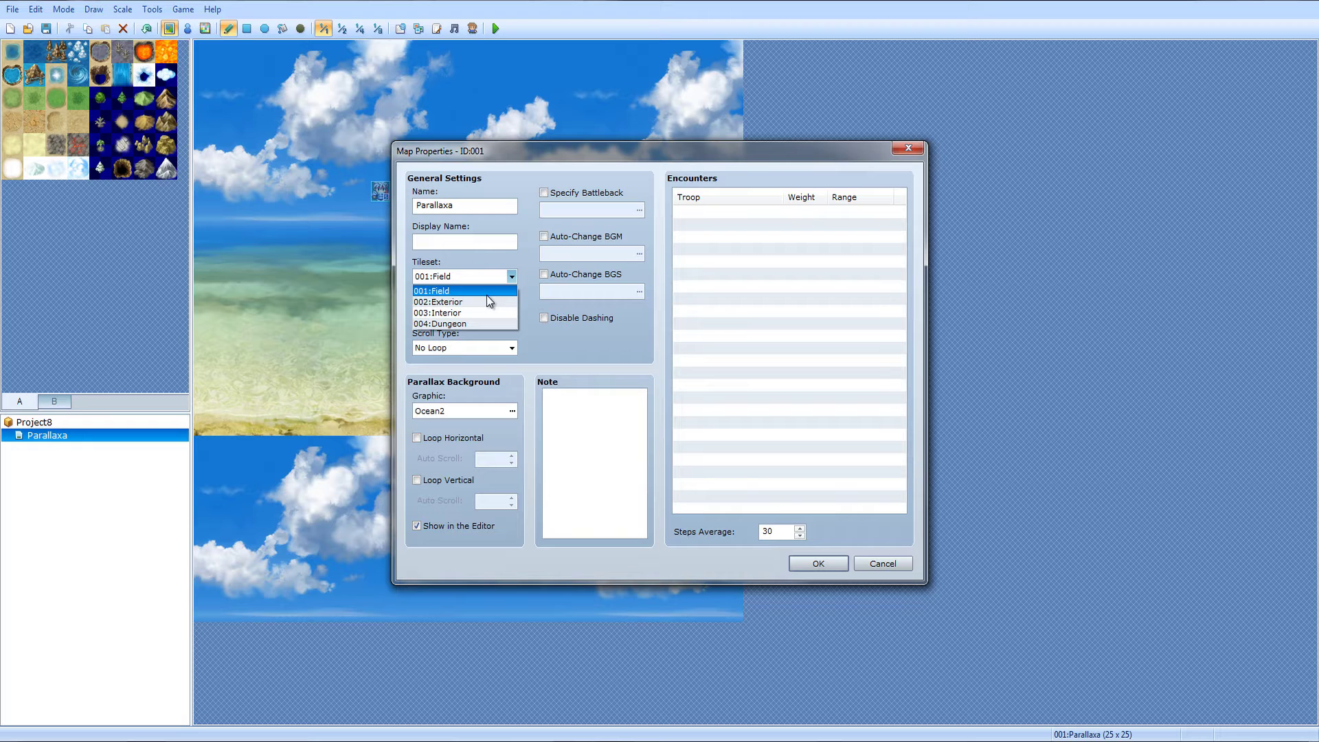
{"action": "left_click", "coordinate": [484, 302]}
{"action": "left_click", "coordinate": [841, 567]}
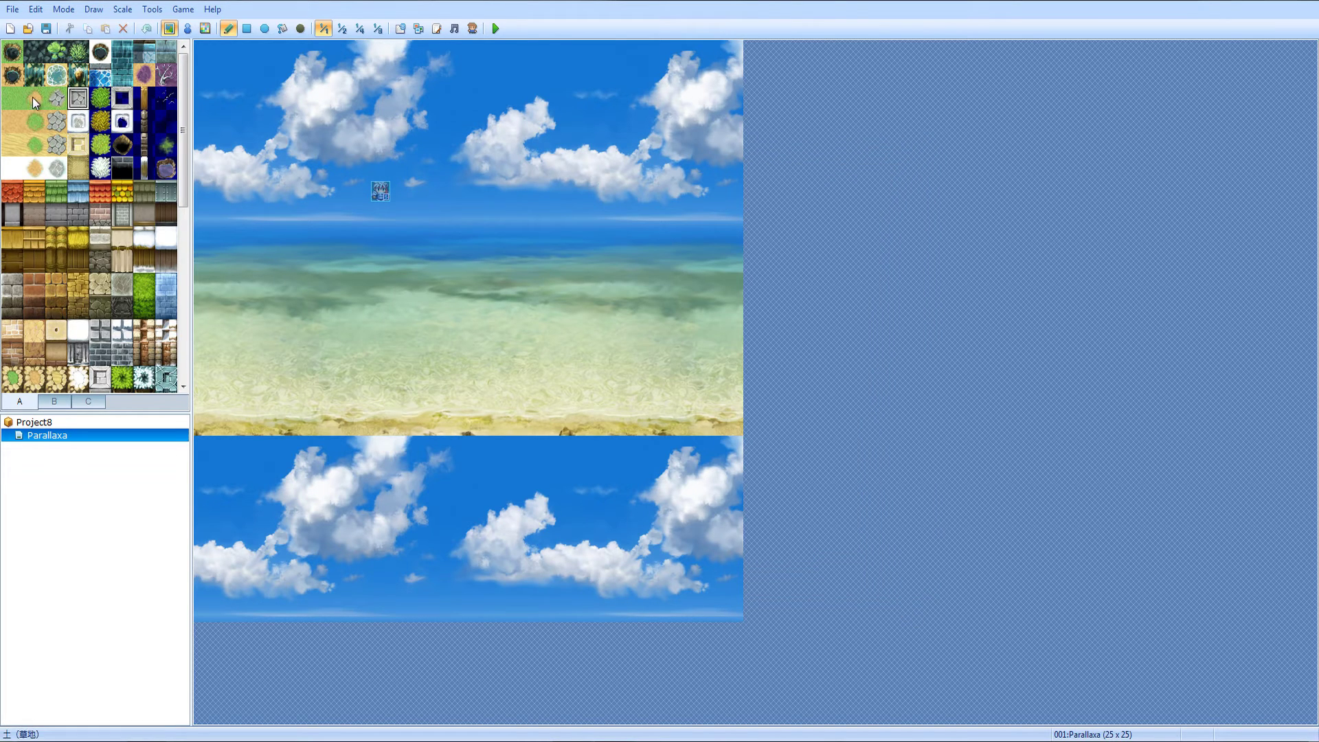
Select the grass autotile and paint a grass patch at the map's bottom-left
{"action": "left_click", "coordinate": [77, 237]}
{"action": "scroll", "coordinate": [84, 290], "scroll_direction": "down", "scroll_amount": 5}
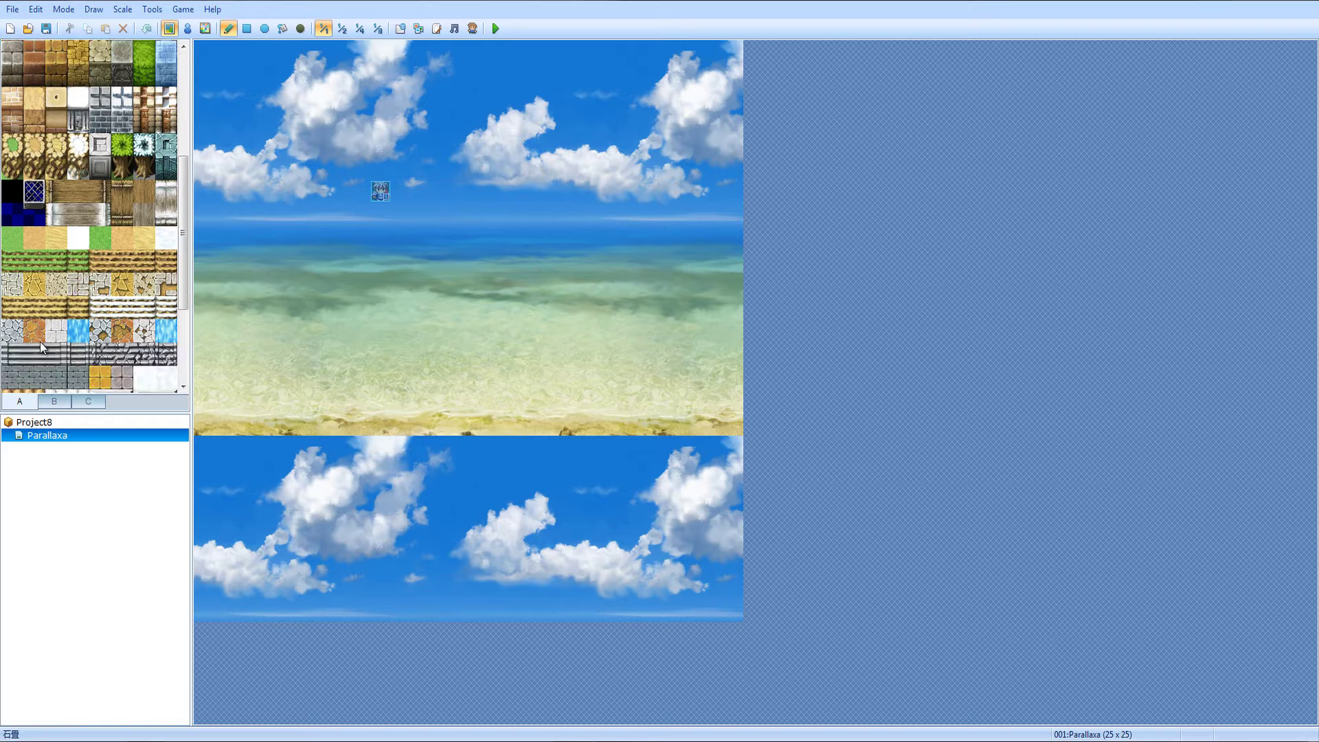
{"action": "scroll", "coordinate": [35, 316], "scroll_direction": "up", "scroll_amount": 3}
{"action": "left_click", "coordinate": [11, 331]}
{"action": "mouse_move", "coordinate": [221, 397]}
{"action": "left_mouse_down"}
{"action": "mouse_move", "coordinate": [285, 438]}
{"action": "mouse_move", "coordinate": [285, 424]}
{"action": "mouse_move", "coordinate": [215, 439]}
{"action": "mouse_move", "coordinate": [312, 473]}
{"action": "mouse_move", "coordinate": [285, 481]}
{"action": "mouse_move", "coordinate": [401, 446]}
{"action": "mouse_move", "coordinate": [275, 459]}
{"action": "mouse_move", "coordinate": [181, 551]}
{"action": "mouse_move", "coordinate": [455, 445]}
{"action": "mouse_move", "coordinate": [536, 437]}
{"action": "mouse_move", "coordinate": [519, 424]}
{"action": "mouse_move", "coordinate": [610, 425]}
{"action": "mouse_move", "coordinate": [665, 450]}
{"action": "mouse_move", "coordinate": [667, 424]}
{"action": "mouse_move", "coordinate": [709, 409]}
{"action": "mouse_move", "coordinate": [767, 440]}
{"action": "mouse_move", "coordinate": [745, 435]}
{"action": "mouse_move", "coordinate": [757, 504]}
{"action": "mouse_move", "coordinate": [723, 448]}
{"action": "mouse_move", "coordinate": [698, 442]}
{"action": "mouse_move", "coordinate": [601, 589]}
{"action": "left_mouse_up"}
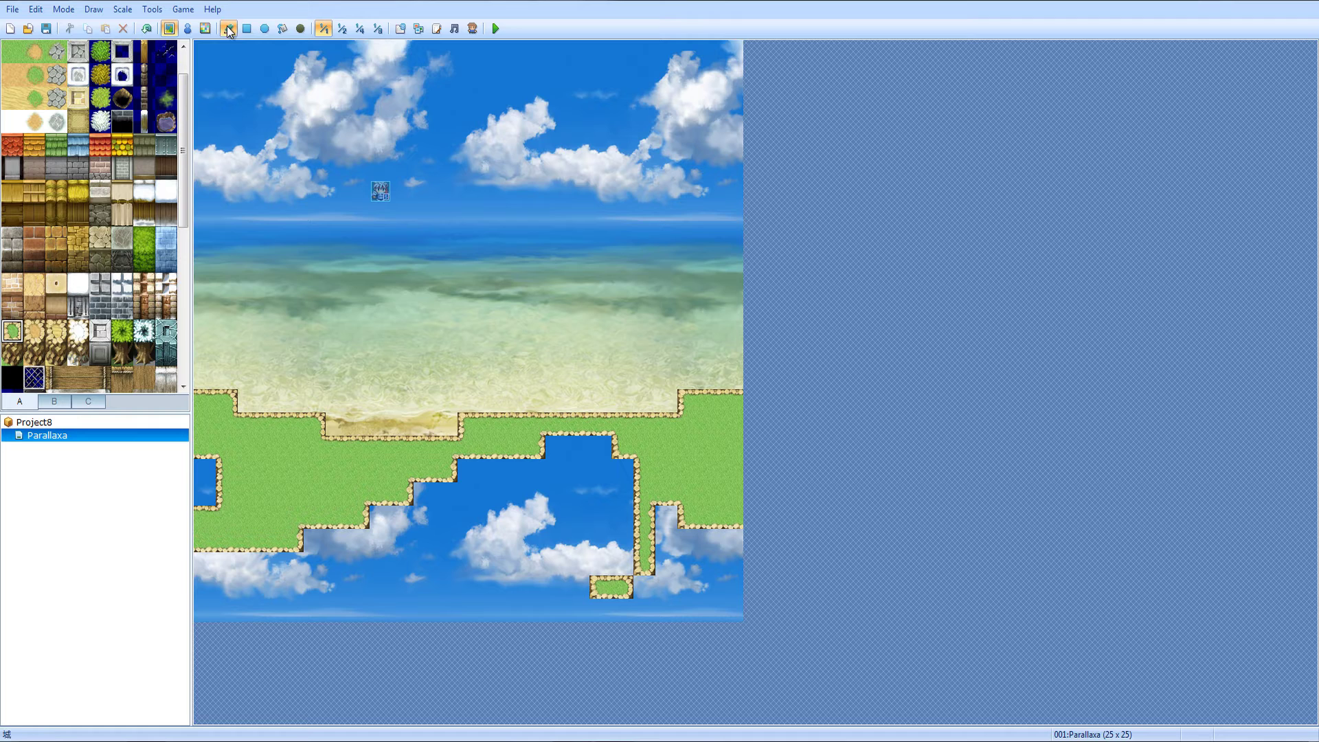
Fill the rest of the lower map and the pond gaps with grass rectangles
{"action": "left_click", "coordinate": [249, 30]}
{"action": "left_click_drag", "start_coordinate": [221, 453], "coordinate": [104, 592]}
{"action": "left_click_drag", "start_coordinate": [227, 512], "coordinate": [817, 662]}
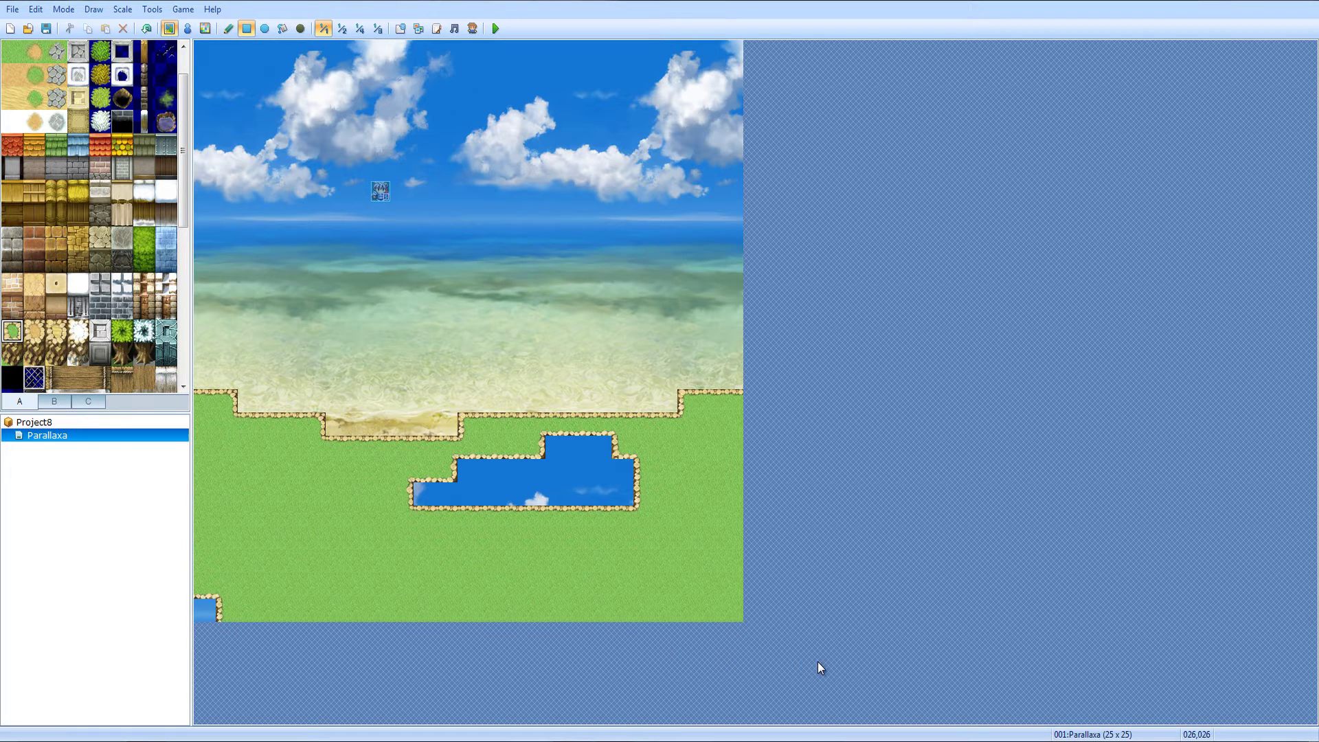
{"action": "left_click_drag", "start_coordinate": [209, 648], "coordinate": [212, 604]}
{"action": "left_click_drag", "start_coordinate": [447, 505], "coordinate": [682, 445]}
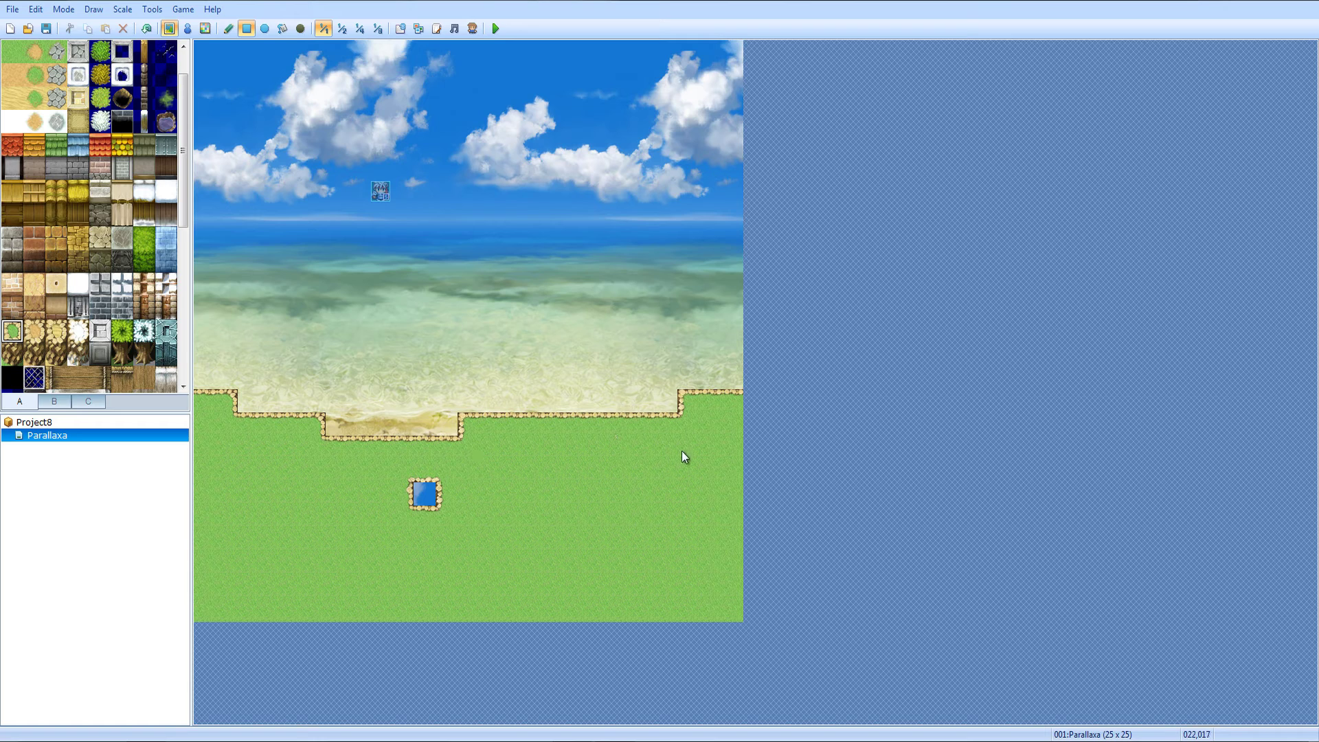
{"action": "left_click_drag", "start_coordinate": [579, 494], "coordinate": [266, 496]}
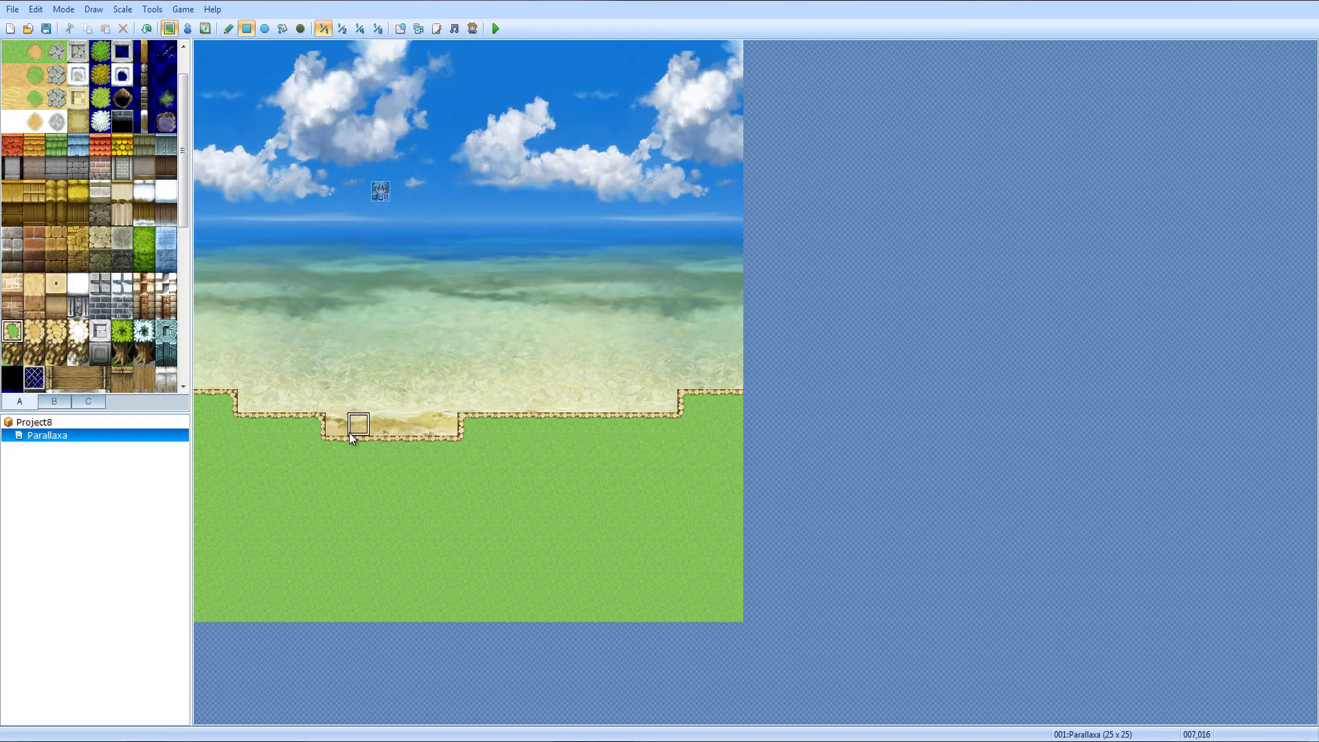
{"action": "right_click", "coordinate": [226, 472]}
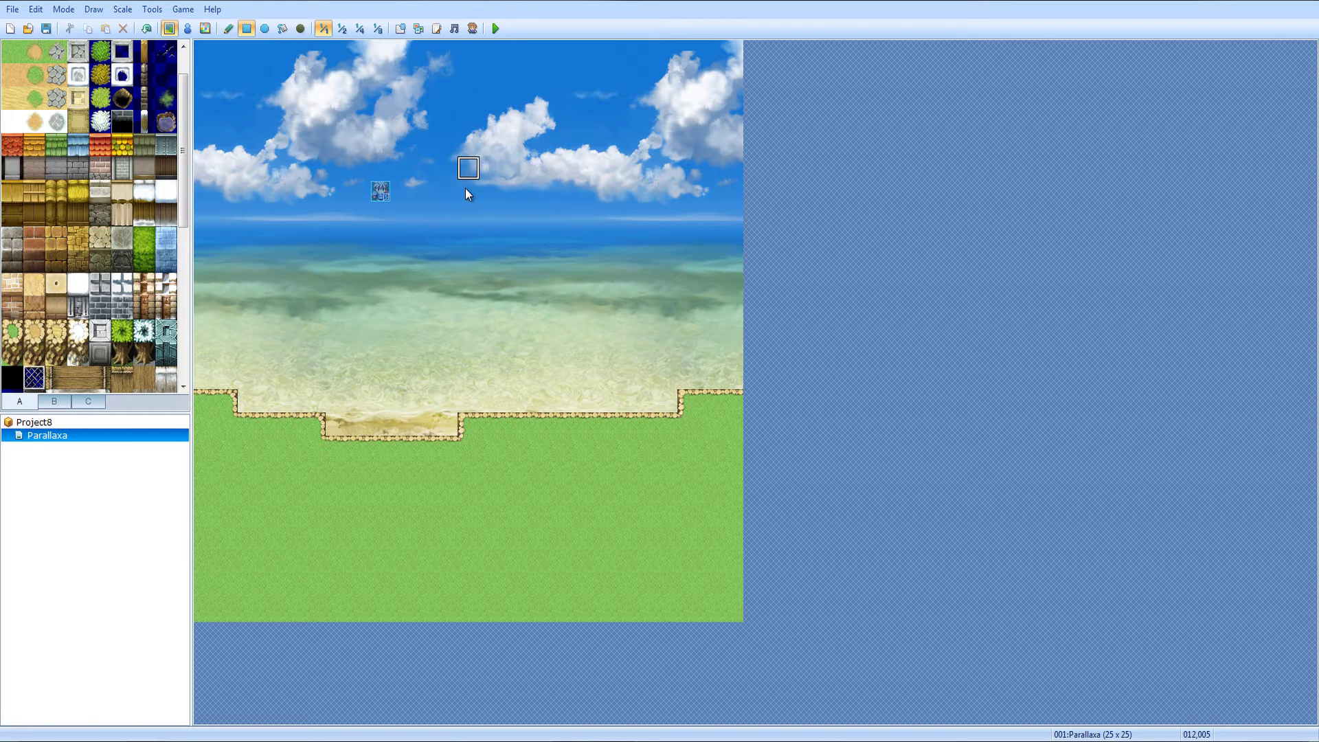
Set the player's starting position on the grass tile at 013,018 below the shoreline
{"action": "left_click", "coordinate": [187, 28]}
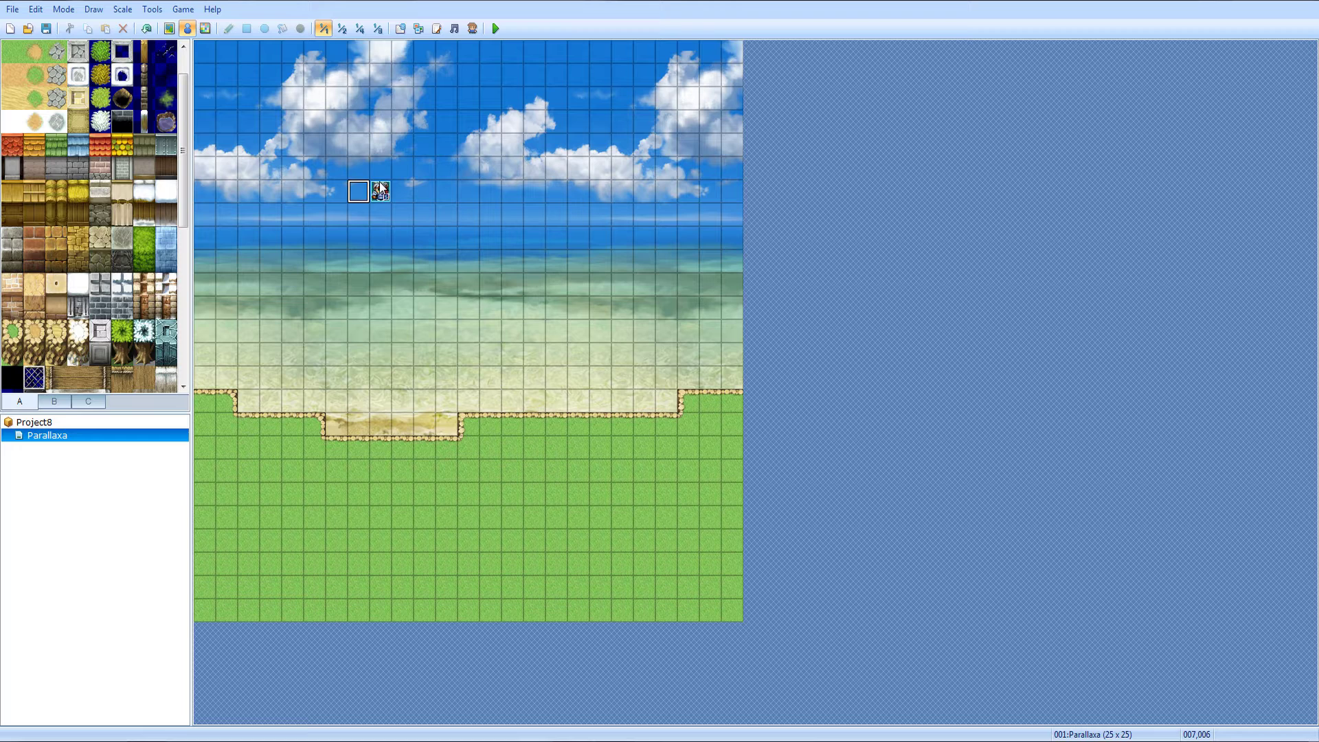
{"action": "right_click", "coordinate": [490, 471]}
{"action": "left_click", "coordinate": [625, 444]}
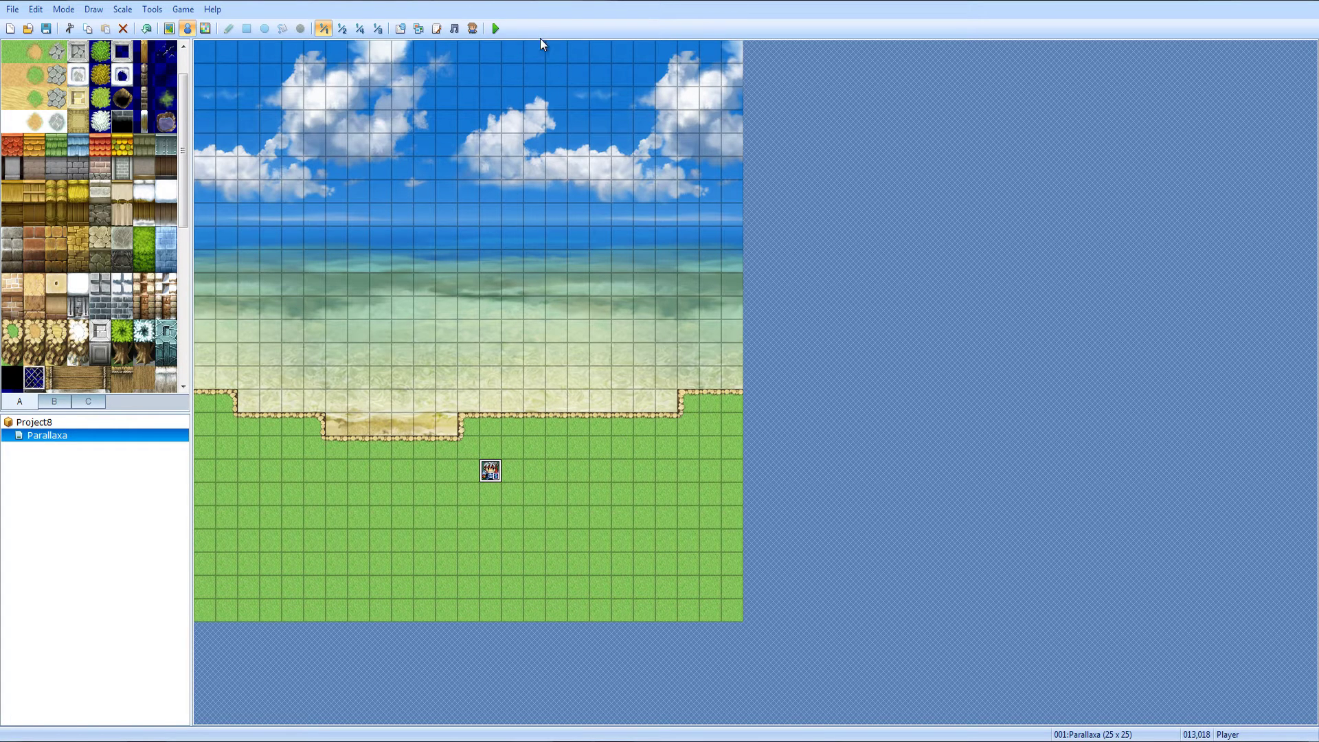
Save and playtest, starting a new game and walking the character across the grass
{"action": "left_click", "coordinate": [495, 28]}
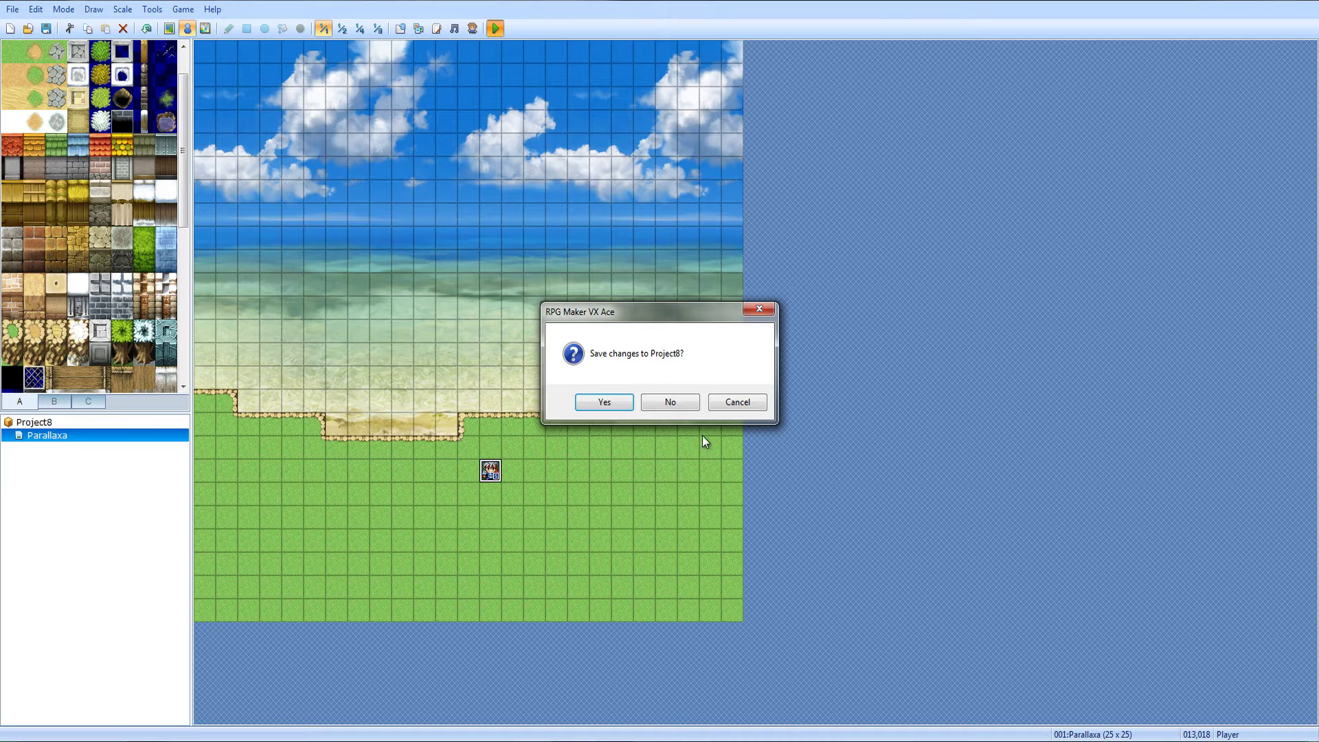
{"action": "left_click", "coordinate": [615, 402]}
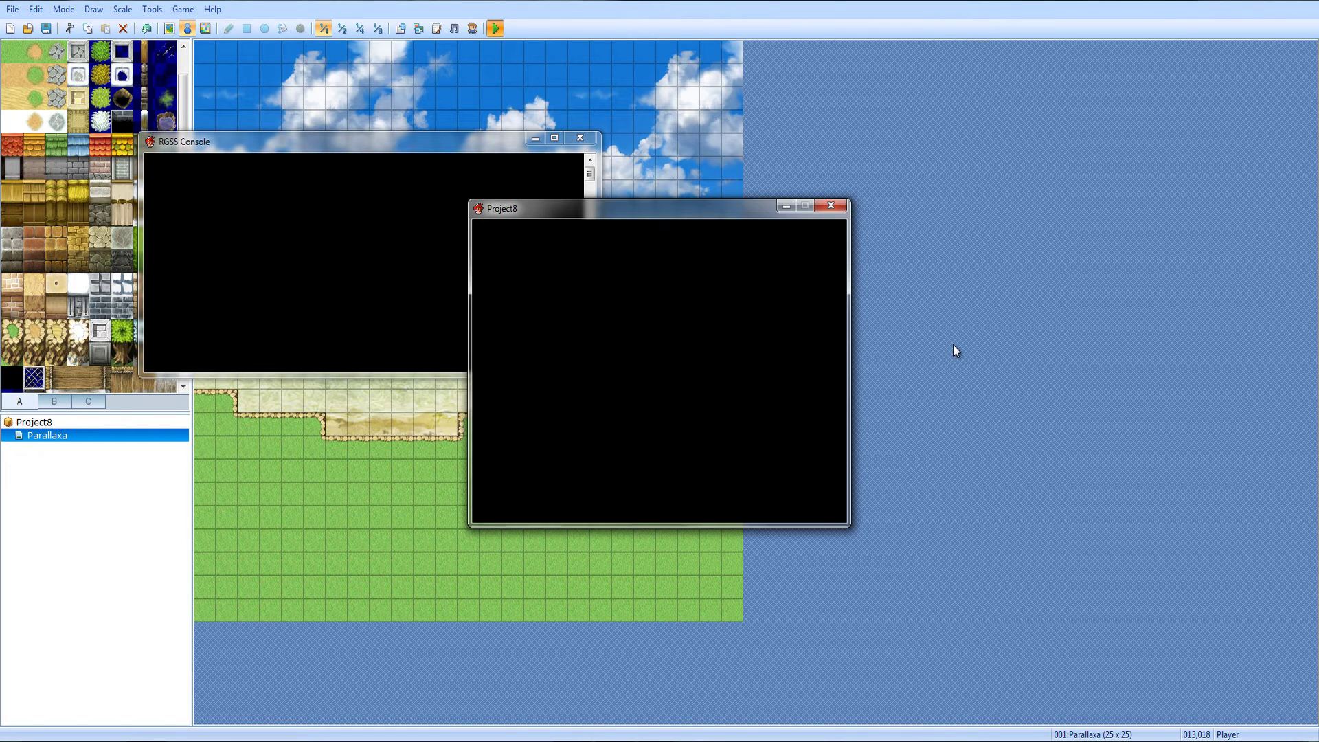
{"action": "key", "text": "Return"}
{"action": "key", "text": "Right"}
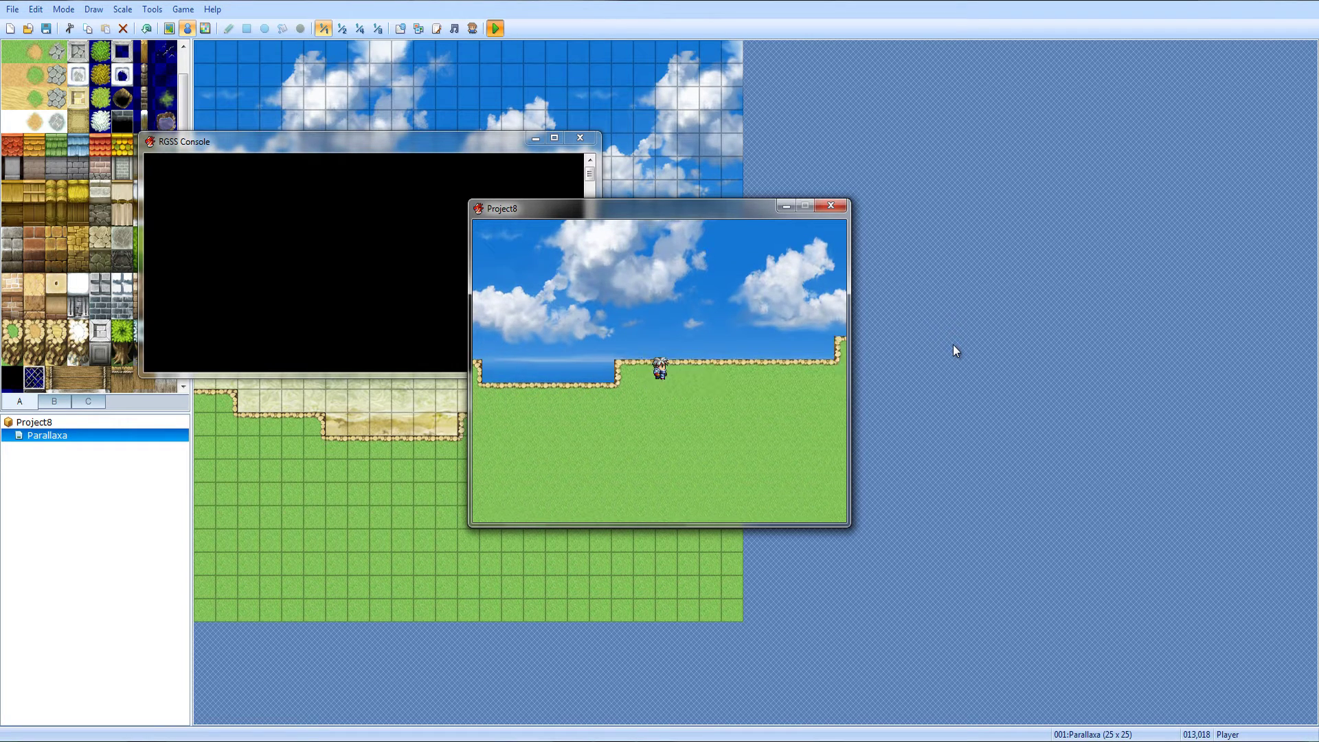
{"action": "key", "text": "Down"}
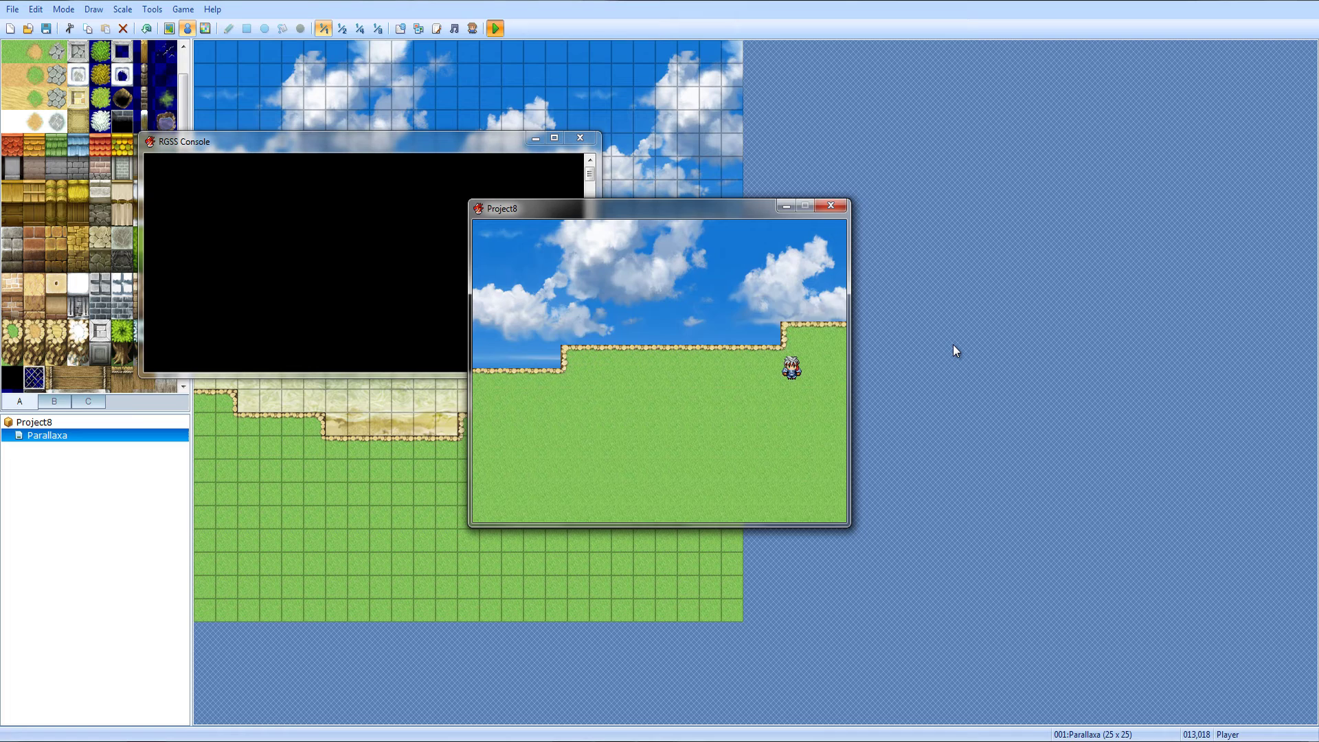
{"action": "key", "text": "Up"}
{"action": "key", "text": "Right"}
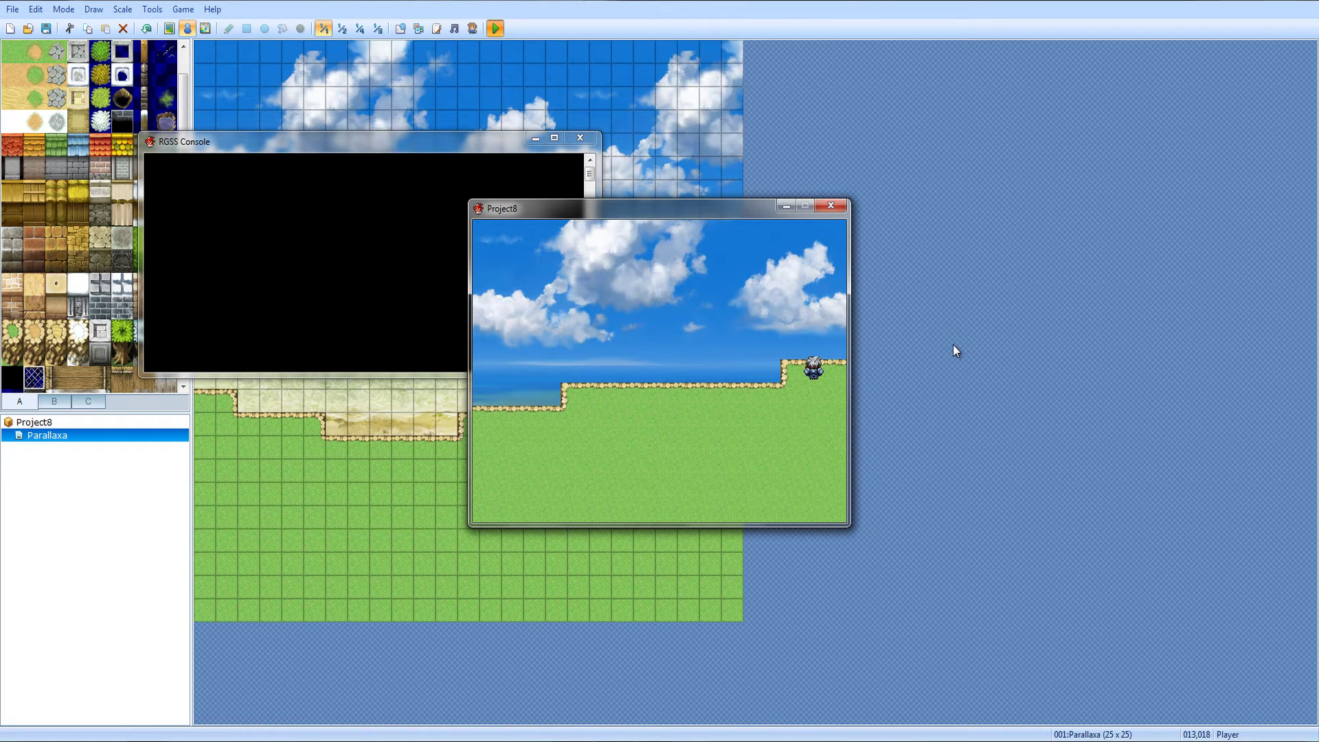
Close the playtest and raise the grass over the beach with four rectangles and a top-left tile
{"action": "left_click", "coordinate": [830, 207]}
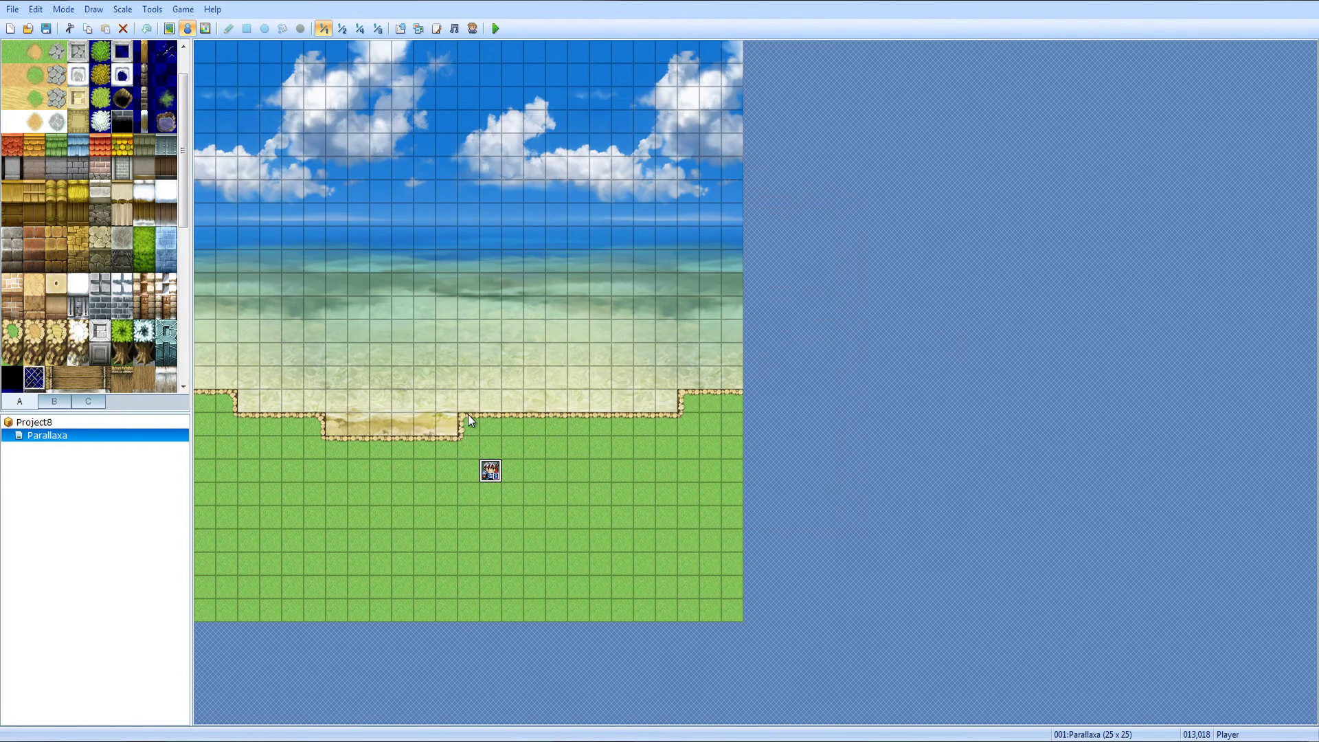
{"action": "left_click", "coordinate": [169, 29]}
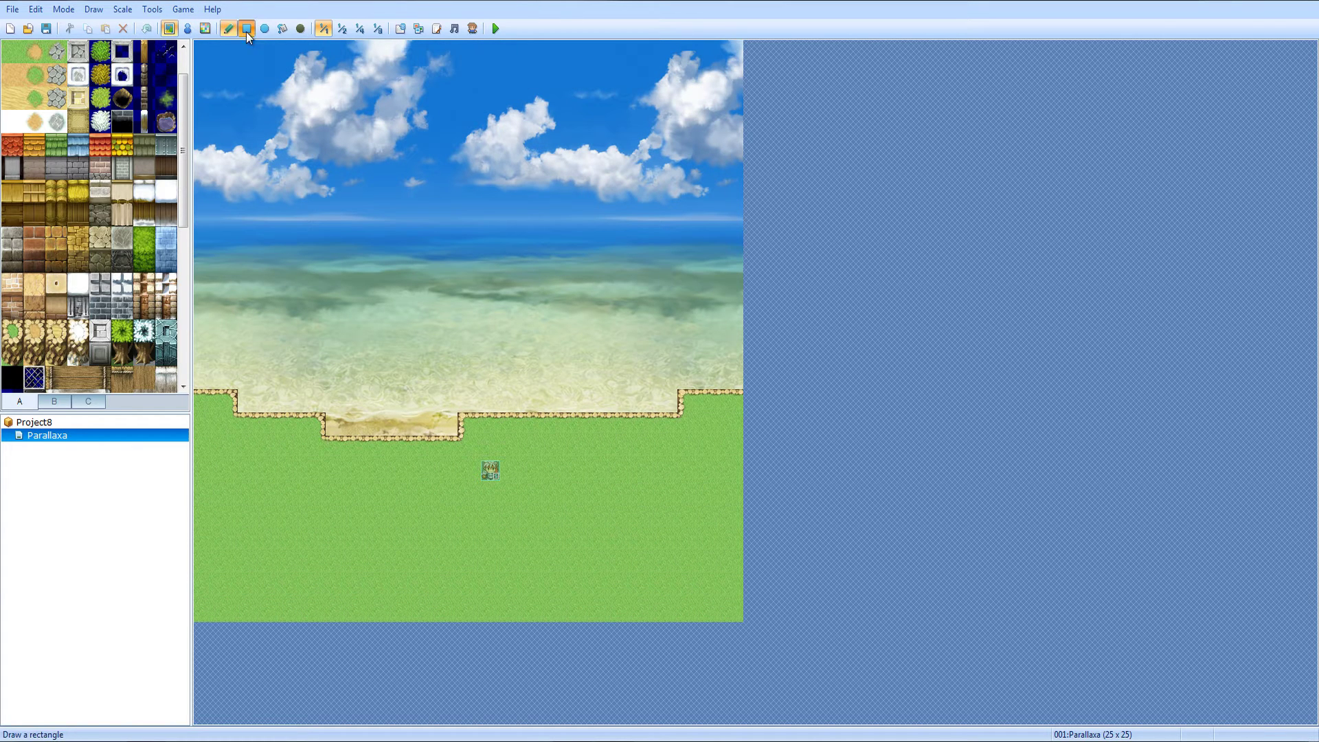
{"action": "left_click", "coordinate": [246, 31]}
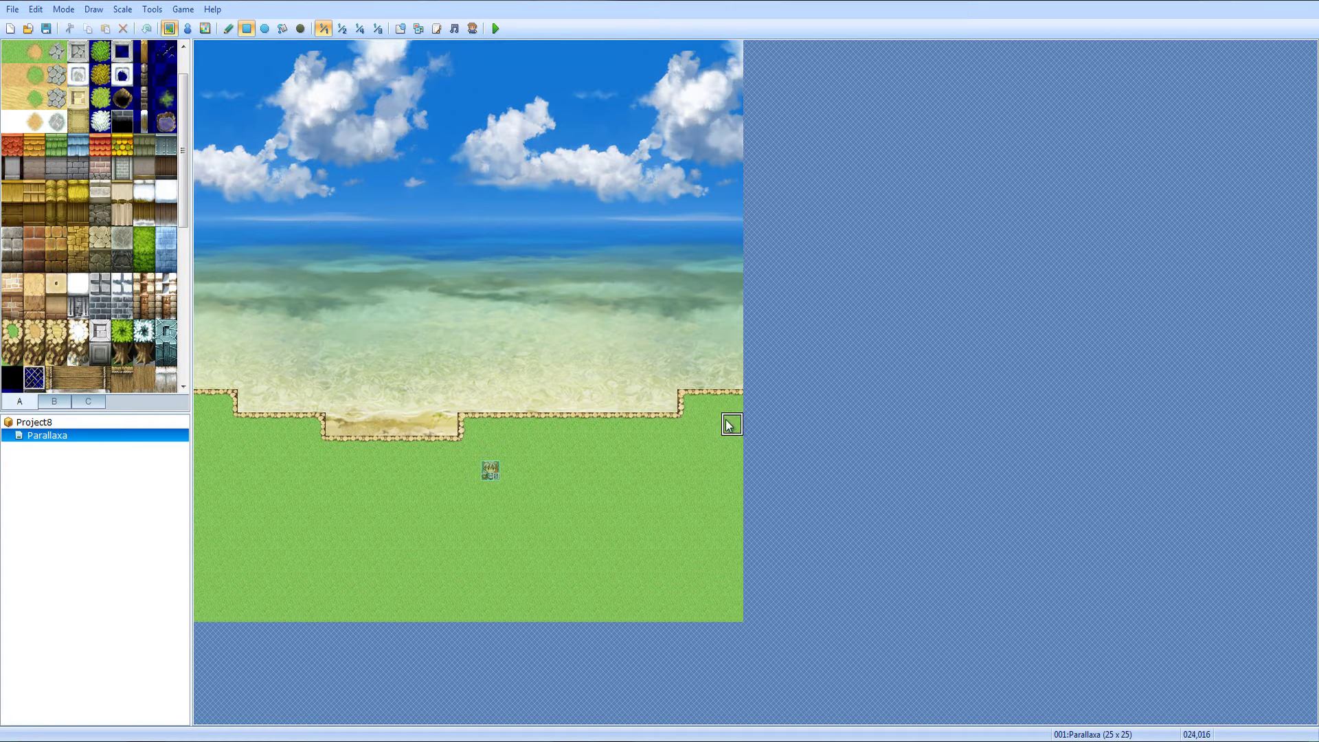
{"action": "left_click_drag", "start_coordinate": [718, 427], "coordinate": [549, 324]}
{"action": "left_click_drag", "start_coordinate": [543, 412], "coordinate": [466, 373]}
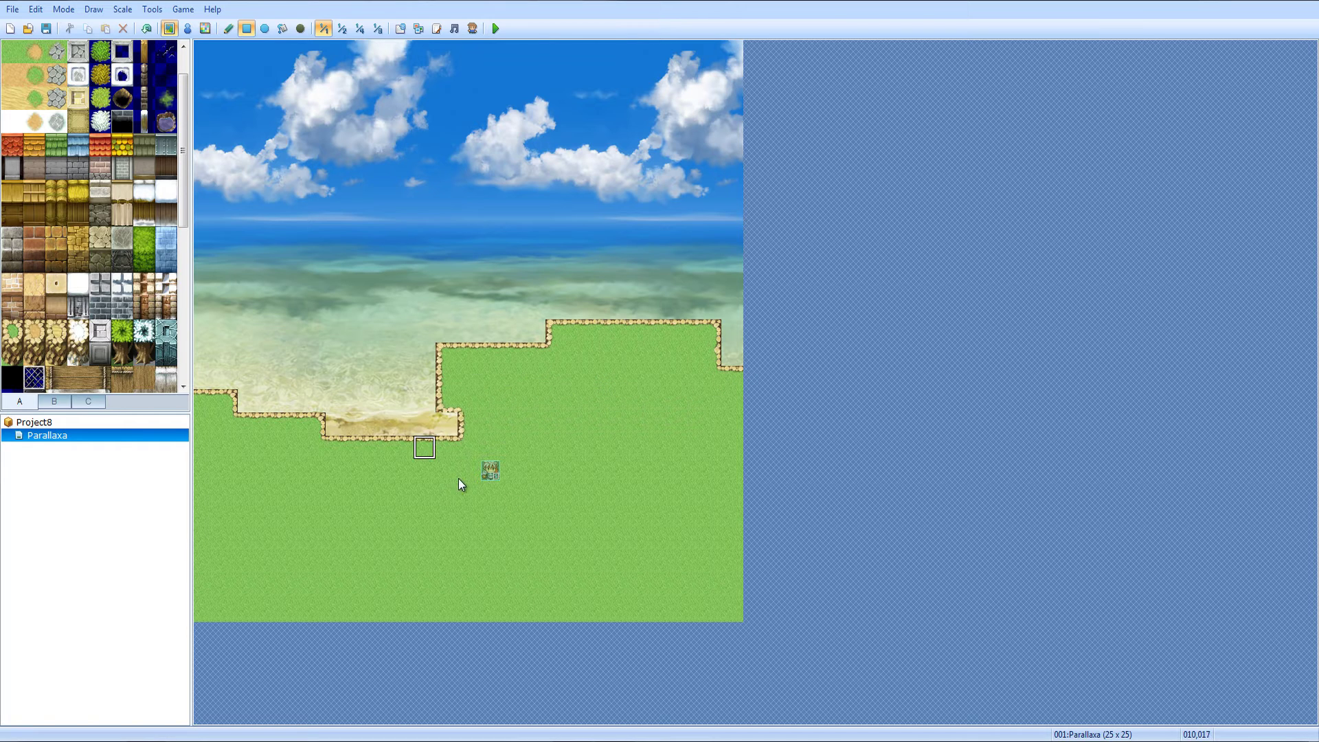
{"action": "left_click_drag", "start_coordinate": [443, 426], "coordinate": [276, 377]}
{"action": "left_click_drag", "start_coordinate": [206, 402], "coordinate": [183, 343]}
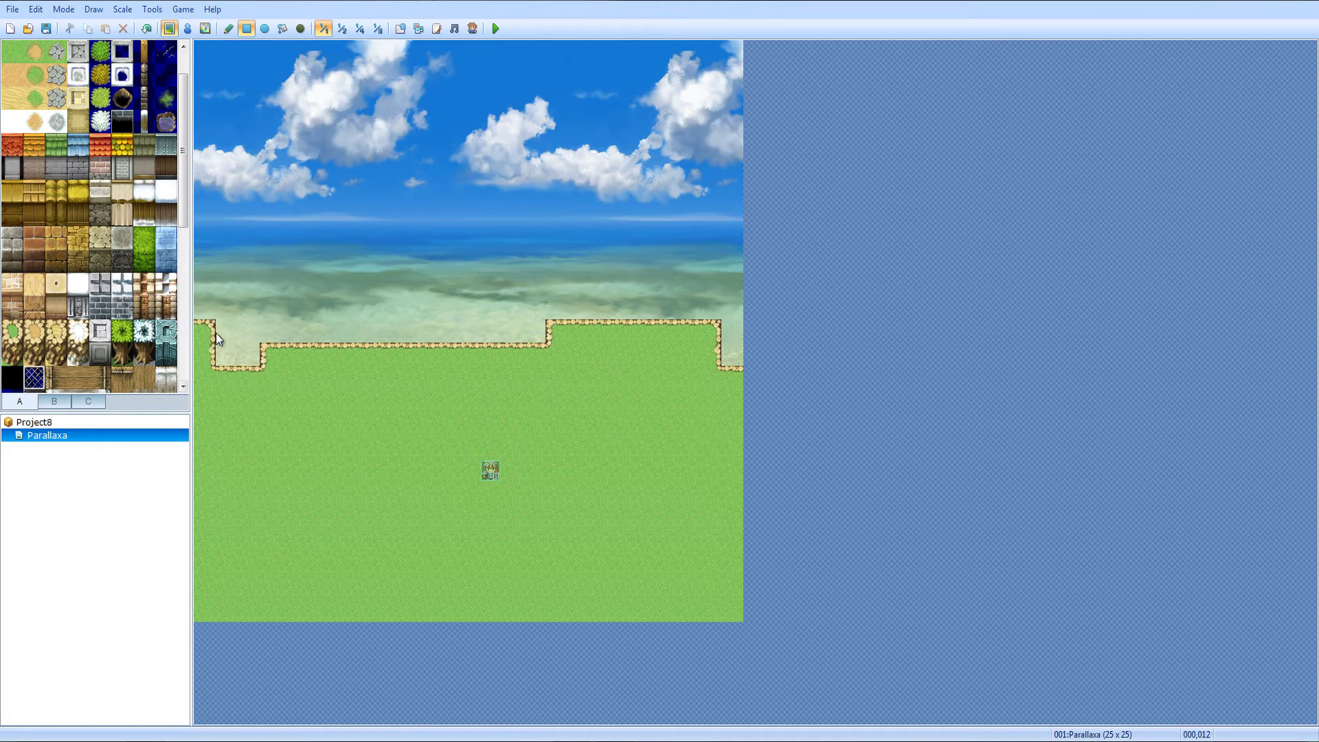
{"action": "left_click", "coordinate": [199, 312]}
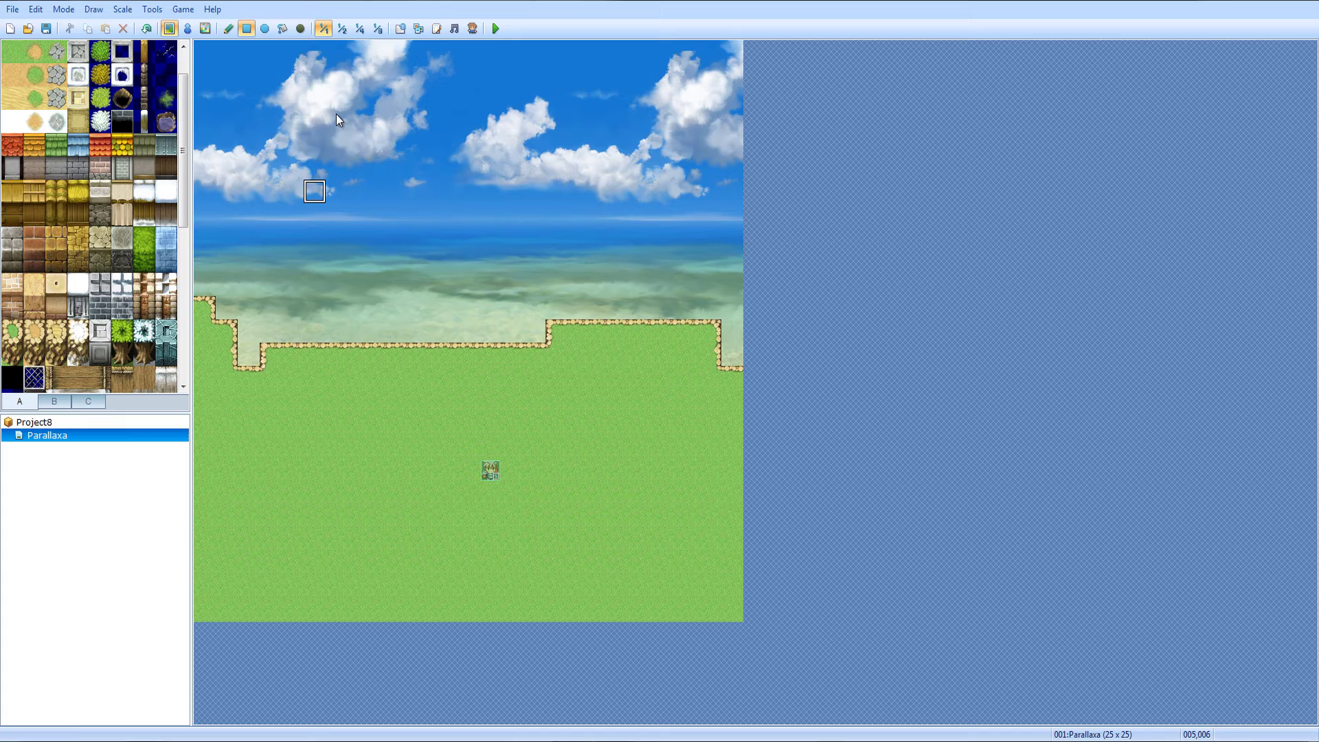
Save and playtest again, walking the hero up onto the raised grass ledge
{"action": "left_click", "coordinate": [495, 30]}
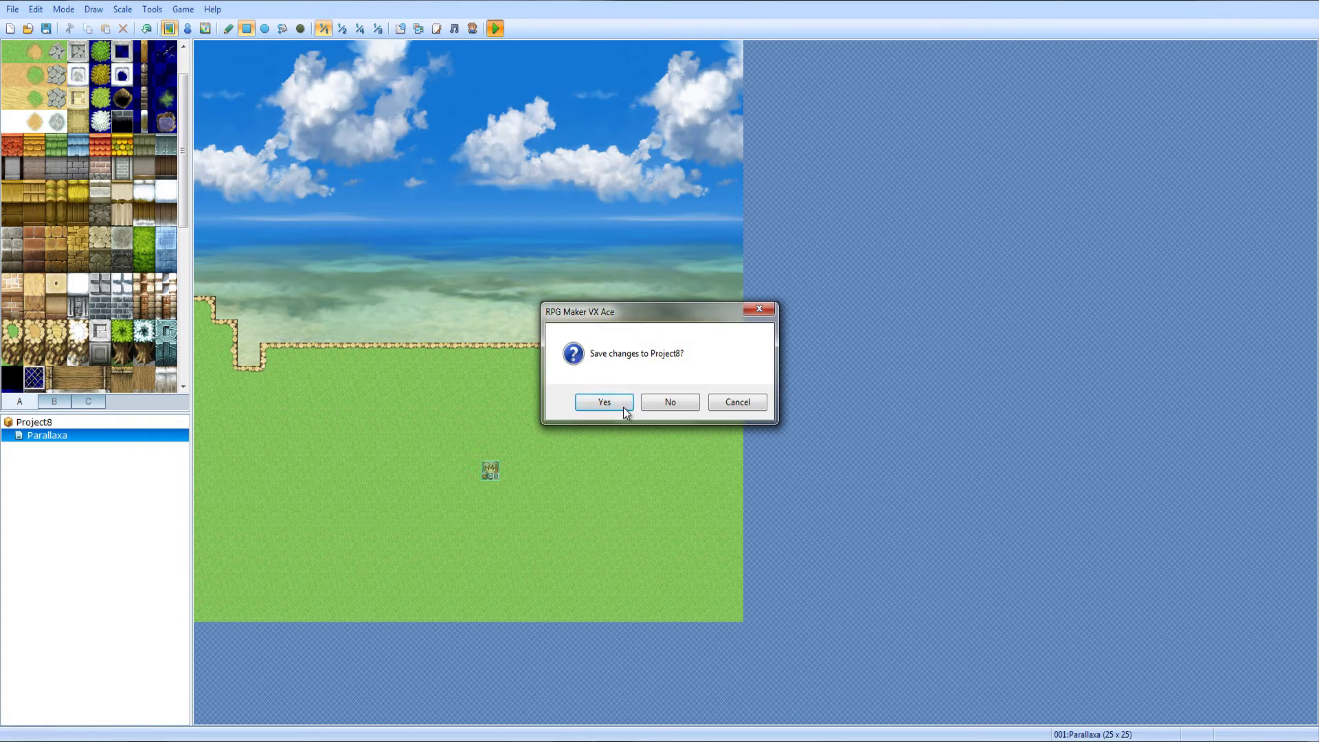
{"action": "left_click", "coordinate": [620, 404]}
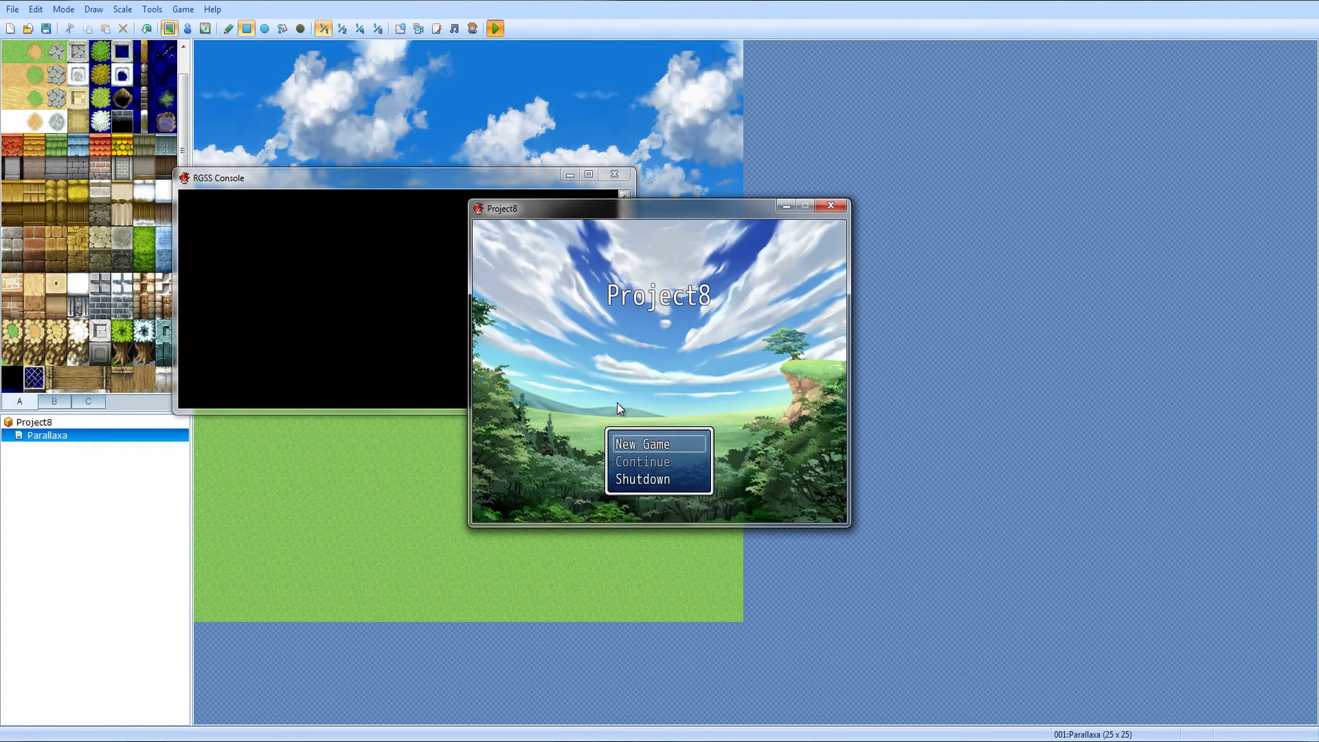
{"action": "key", "text": "Return"}
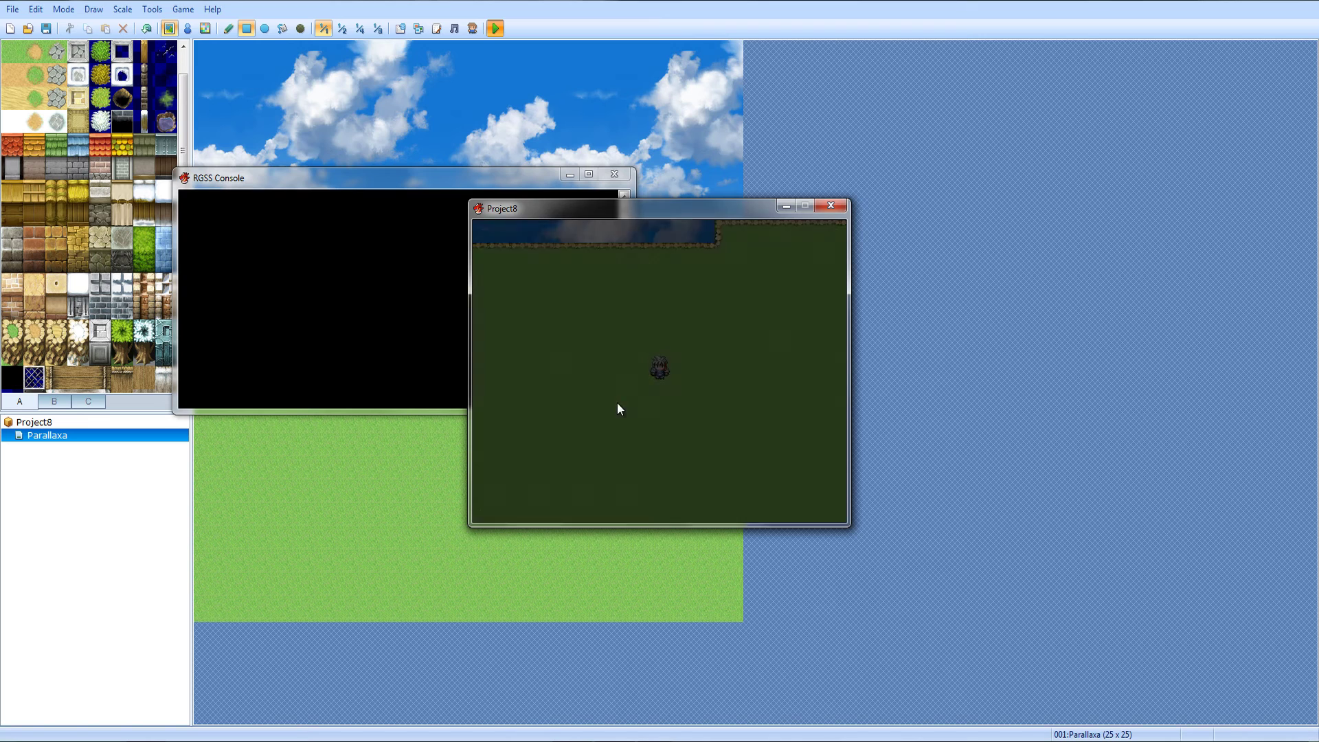
{"action": "key", "text": "Up"}
{"action": "key", "text": "Right"}
{"action": "key", "text": "Up"}
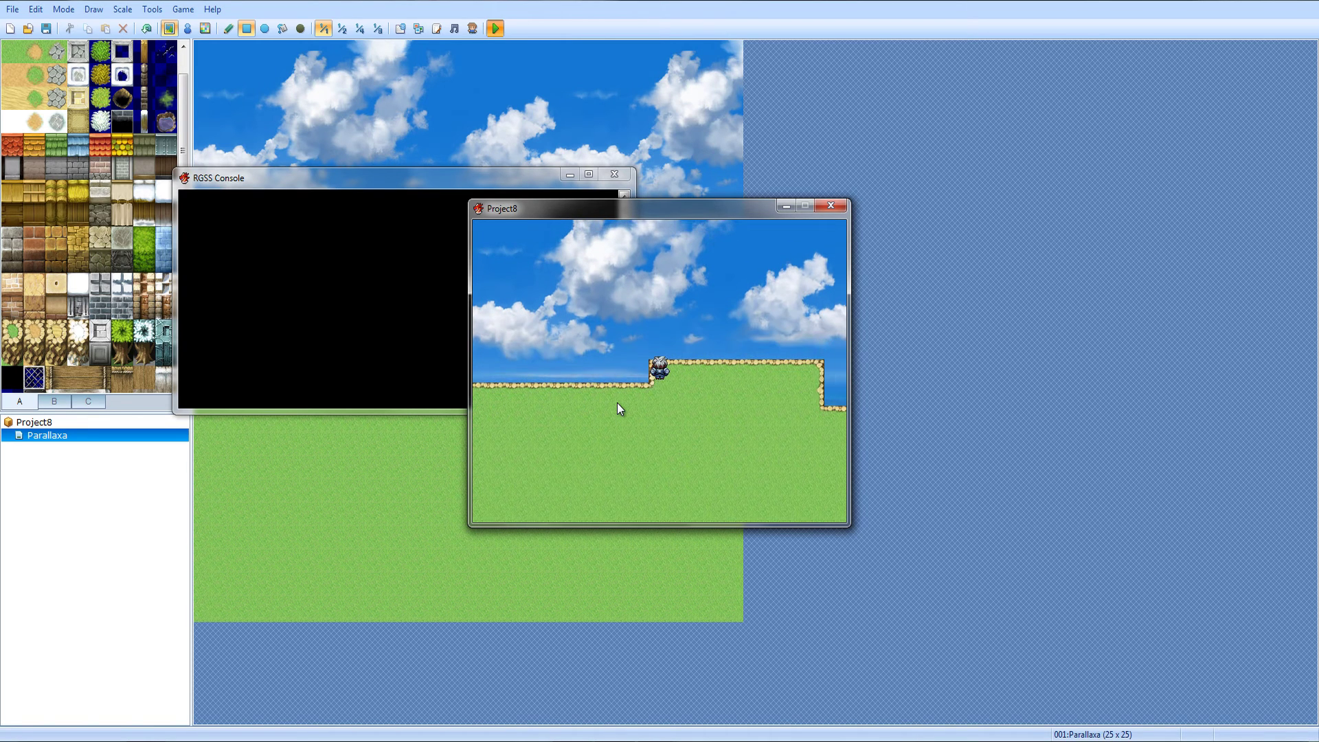
Close the playtest and erase grass near the right shore, cutting a large stepped hole
{"action": "left_click", "coordinate": [829, 208]}
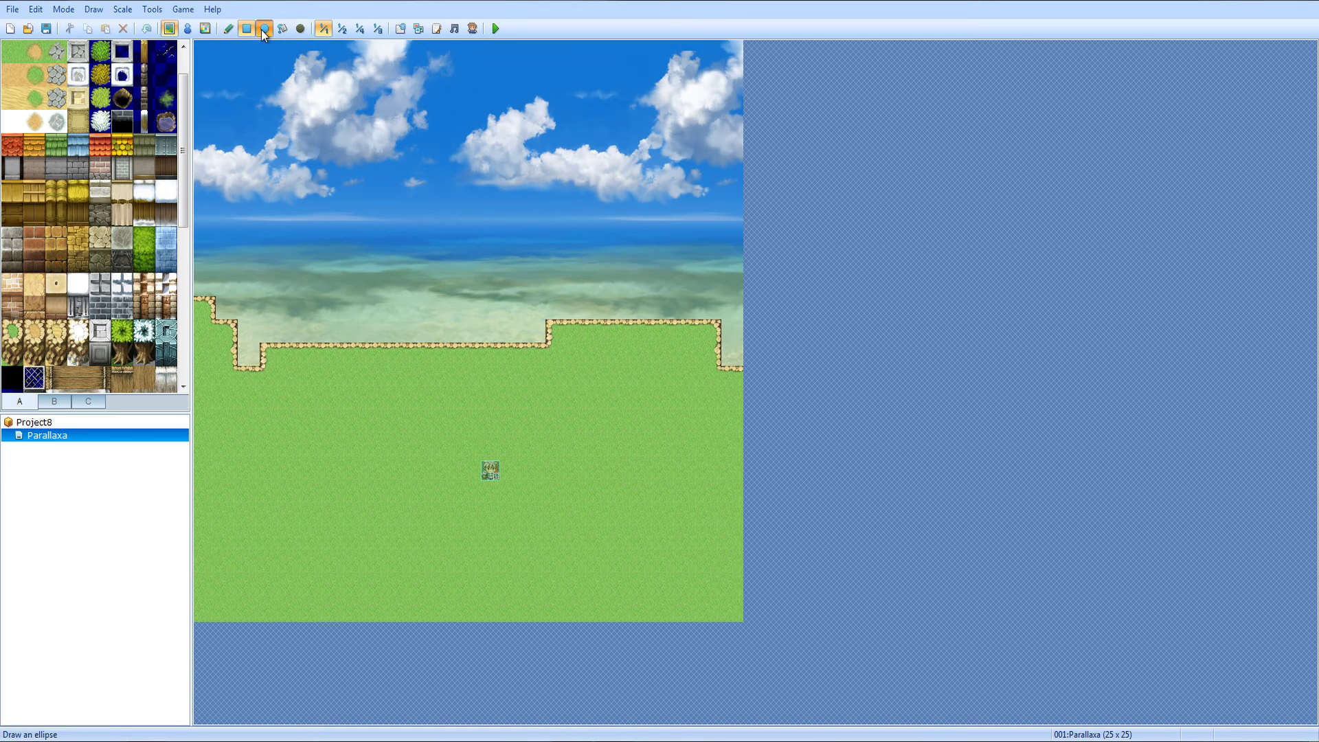
{"action": "mouse_move", "coordinate": [698, 332]}
{"action": "left_mouse_down"}
{"action": "mouse_move", "coordinate": [666, 312]}
{"action": "mouse_move", "coordinate": [755, 450]}
{"action": "mouse_move", "coordinate": [635, 345]}
{"action": "mouse_move", "coordinate": [647, 339]}
{"action": "mouse_move", "coordinate": [579, 398]}
{"action": "mouse_move", "coordinate": [471, 456]}
{"action": "mouse_move", "coordinate": [442, 509]}
{"action": "mouse_move", "coordinate": [595, 351]}
{"action": "mouse_move", "coordinate": [409, 484]}
{"action": "mouse_move", "coordinate": [483, 400]}
{"action": "left_mouse_up"}
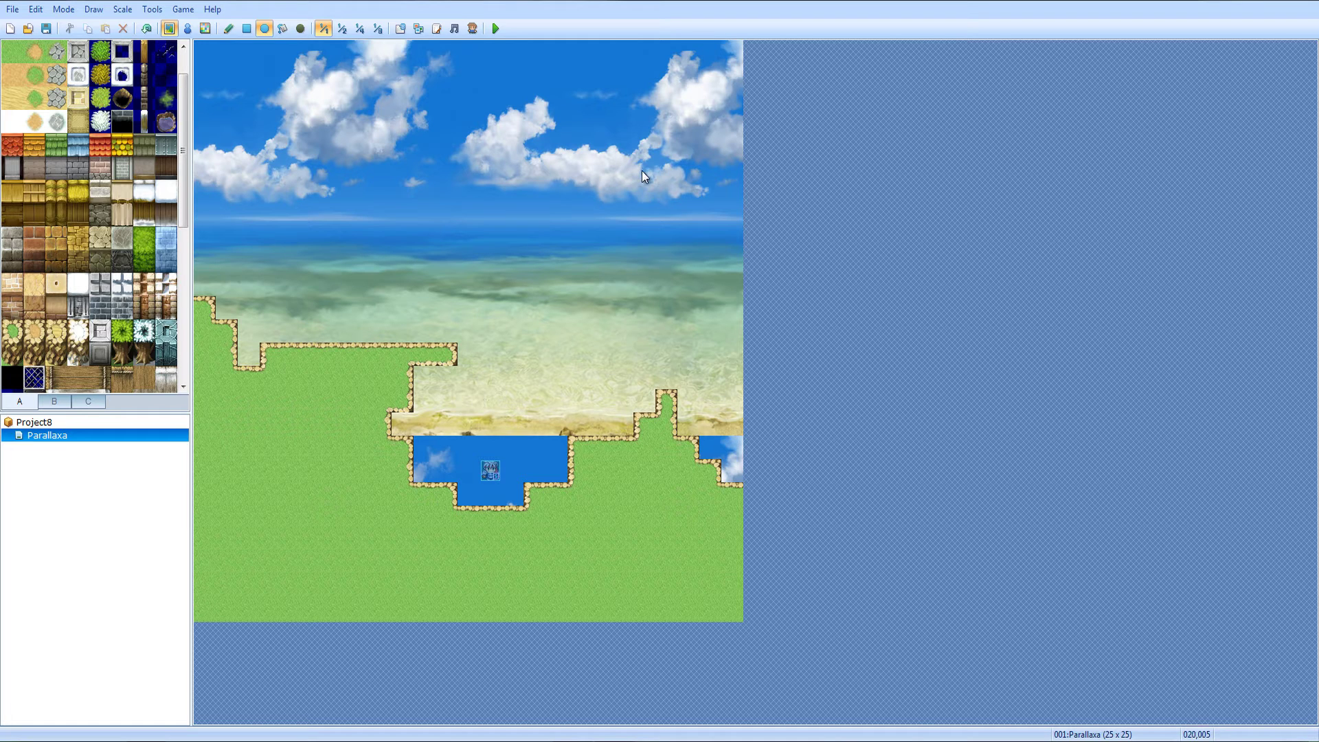
{"action": "left_click_drag", "start_coordinate": [560, 352], "coordinate": [268, 620]}
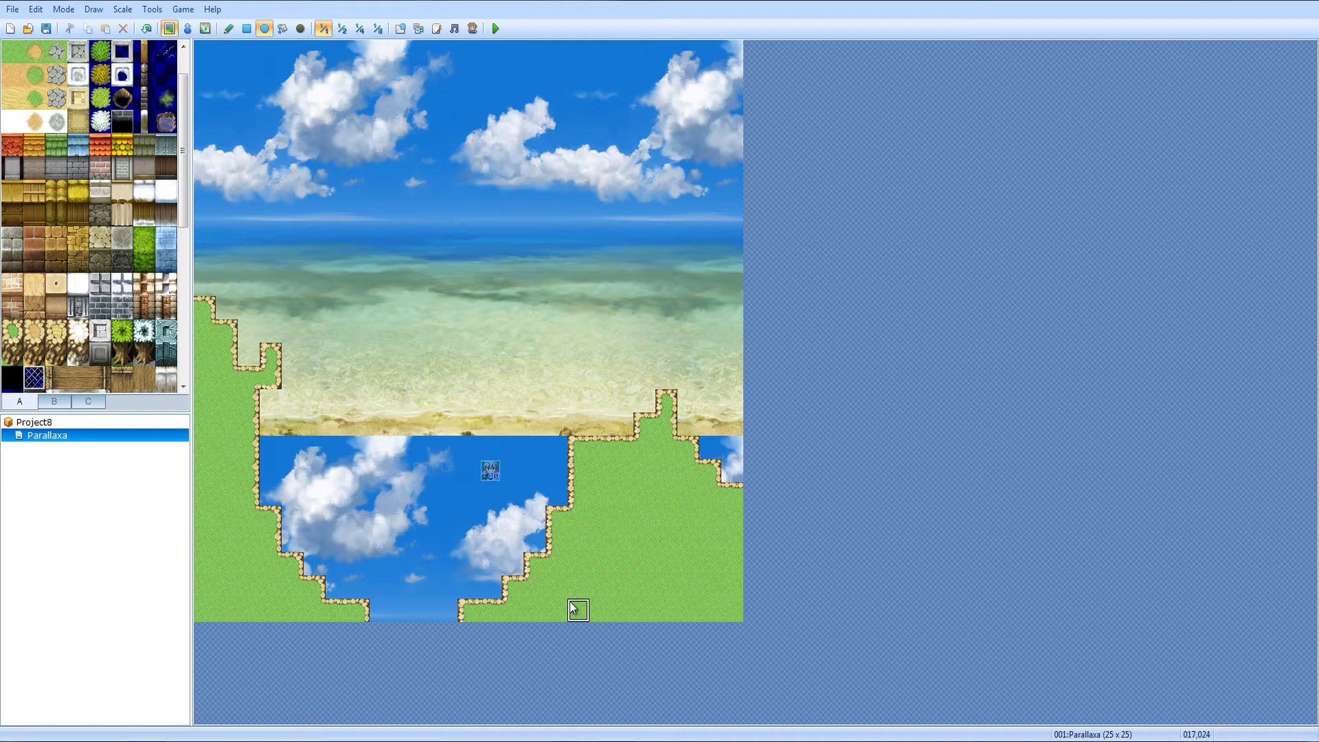
Fill the map's lower part with stone-edged grass and replace the left grass with backdrop
{"action": "left_click_drag", "start_coordinate": [573, 608], "coordinate": [207, 541]}
{"action": "left_click_drag", "start_coordinate": [327, 295], "coordinate": [77, 451]}
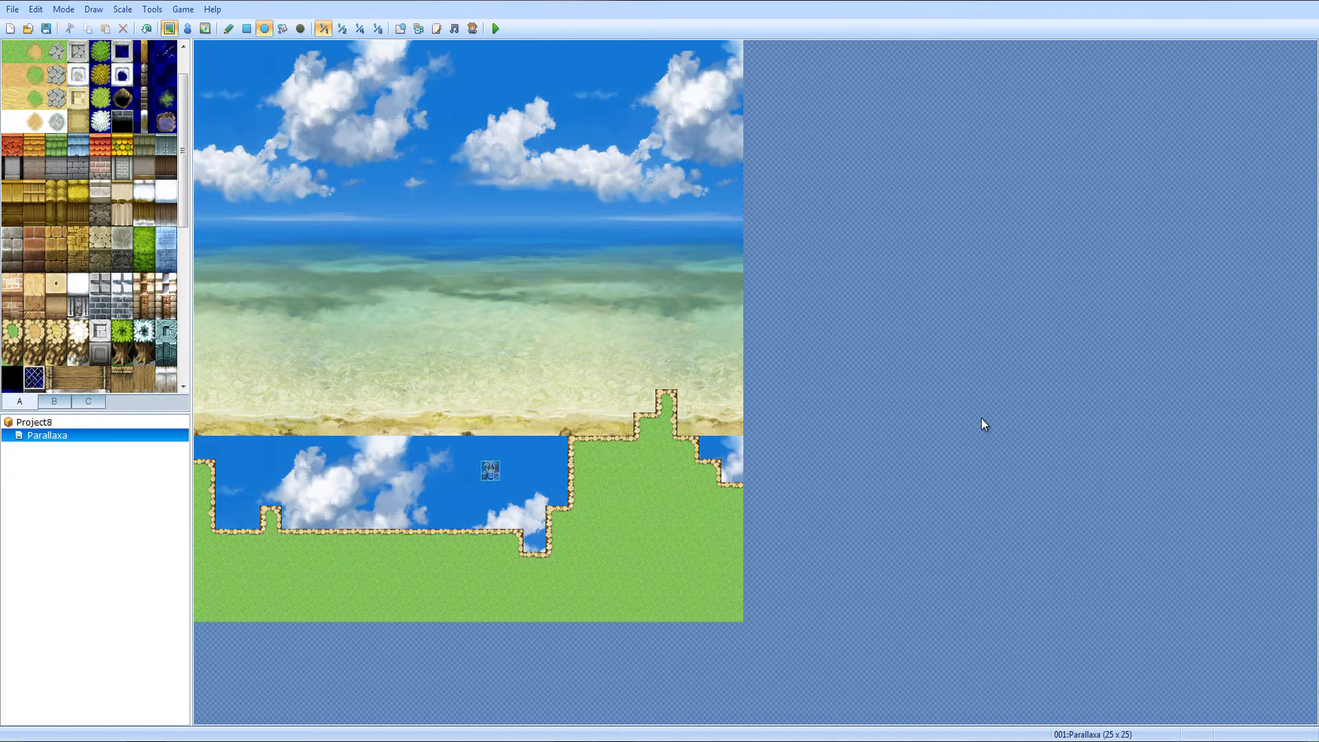
Save the project and launch a playtest, starting a new game
{"action": "left_click", "coordinate": [493, 29]}
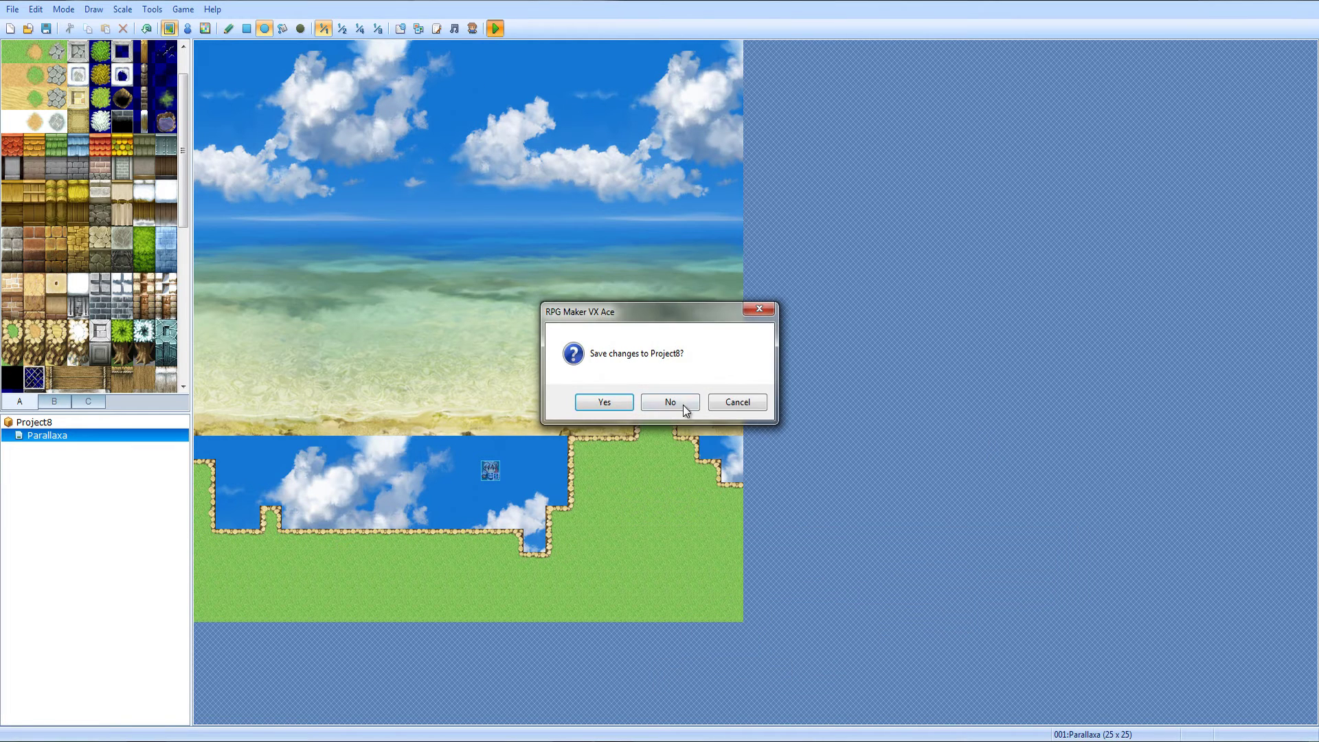
{"action": "left_click", "coordinate": [607, 402]}
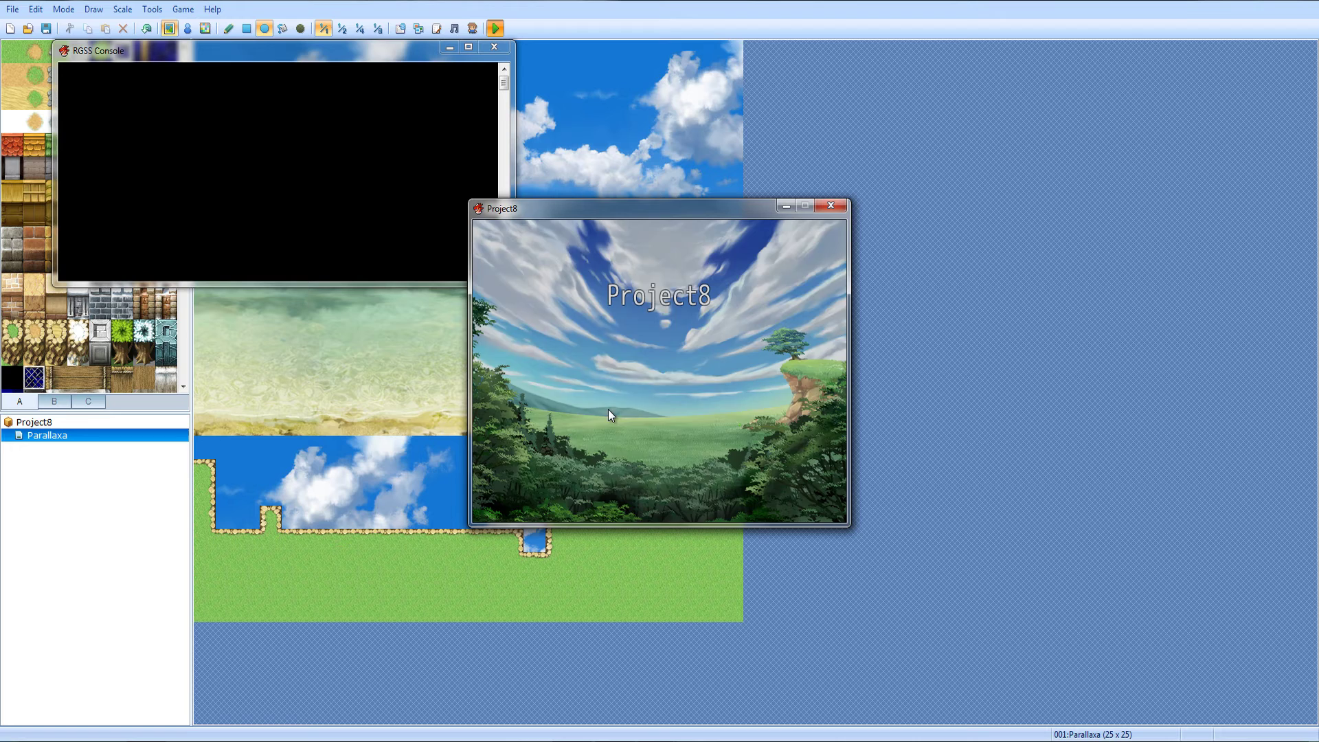
{"action": "key", "text": "Return"}
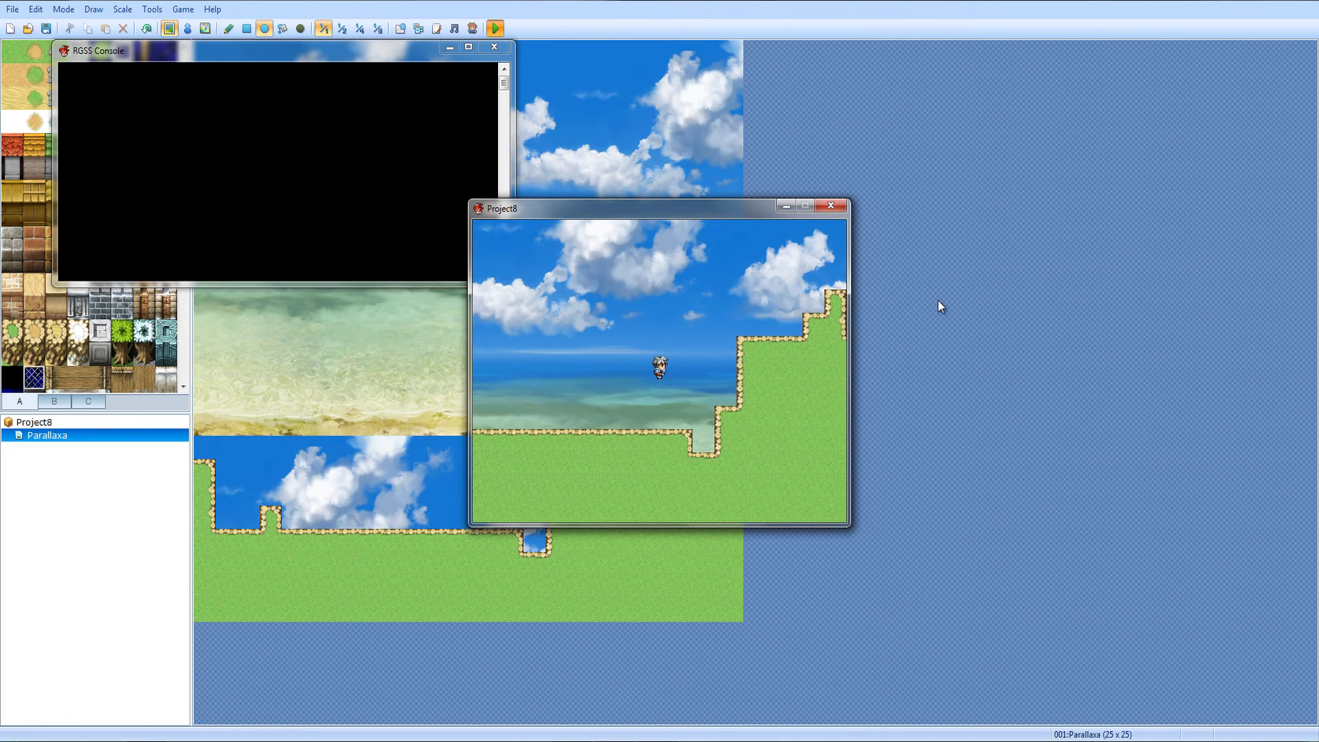
Walk the hero up the cliff steps onto the hilltop and down the slope
{"action": "key", "text": "Right"}
{"action": "key", "text": "Down"}
{"action": "key", "text": "Up"}
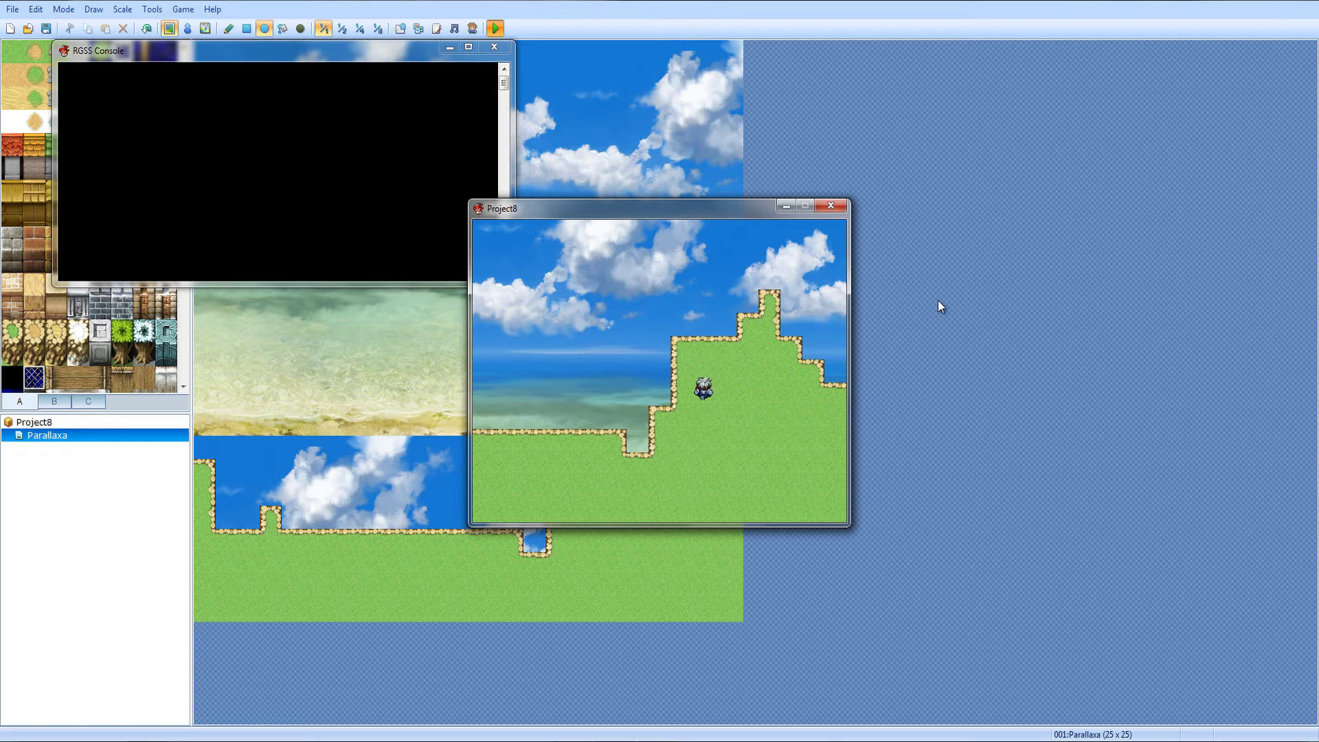
{"action": "key", "text": "Right"}
{"action": "key", "text": "Right"}
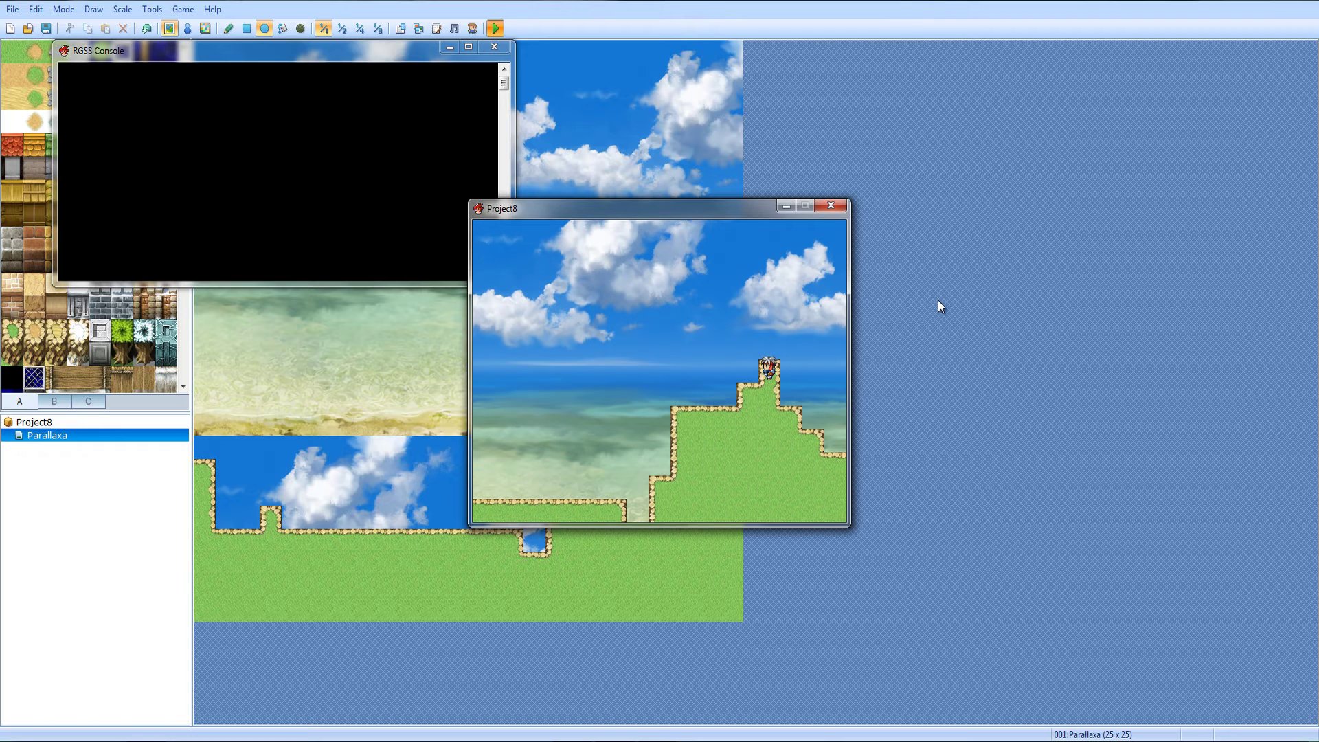
{"action": "key", "text": "Down"}
Walk the hero left down the steps and along the cliff edge
{"action": "key", "text": "Left"}
{"action": "key", "text": "Down"}
{"action": "key", "text": "Left"}
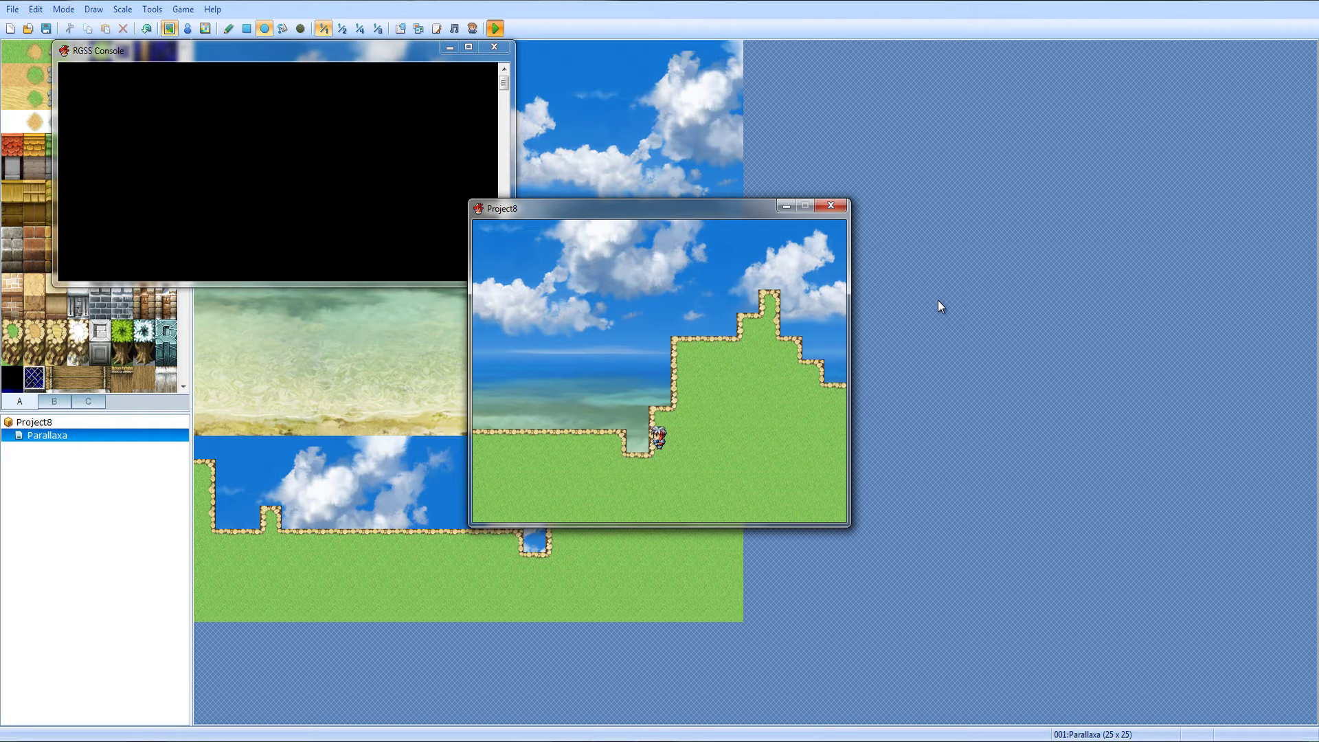
{"action": "key", "text": "Down"}
{"action": "key", "text": "Left"}
{"action": "key", "text": "Down"}
{"action": "key", "text": "Left"}
{"action": "key", "text": "Up"}
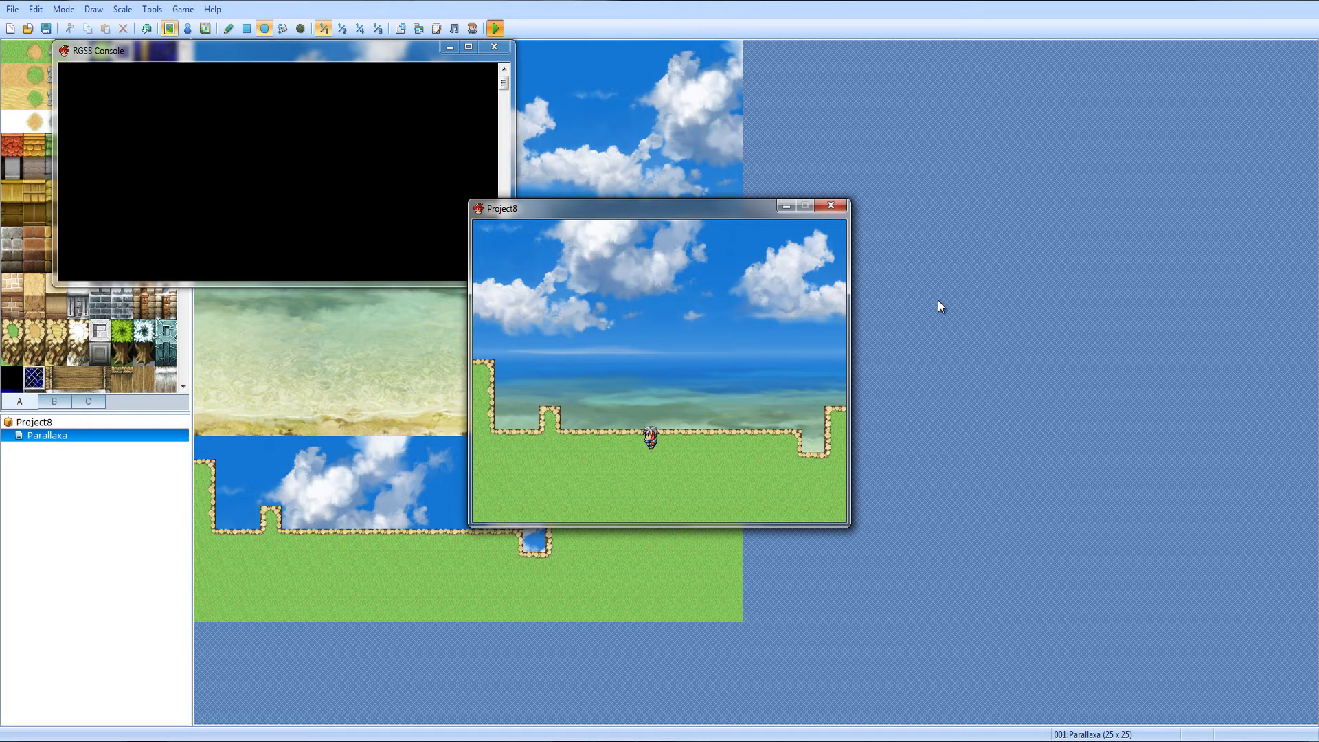
{"action": "key", "text": "Left"}
{"action": "key", "text": "Right"}
End the test and paint a tall grass path from the hill to the map's top
{"action": "left_click", "coordinate": [831, 206]}
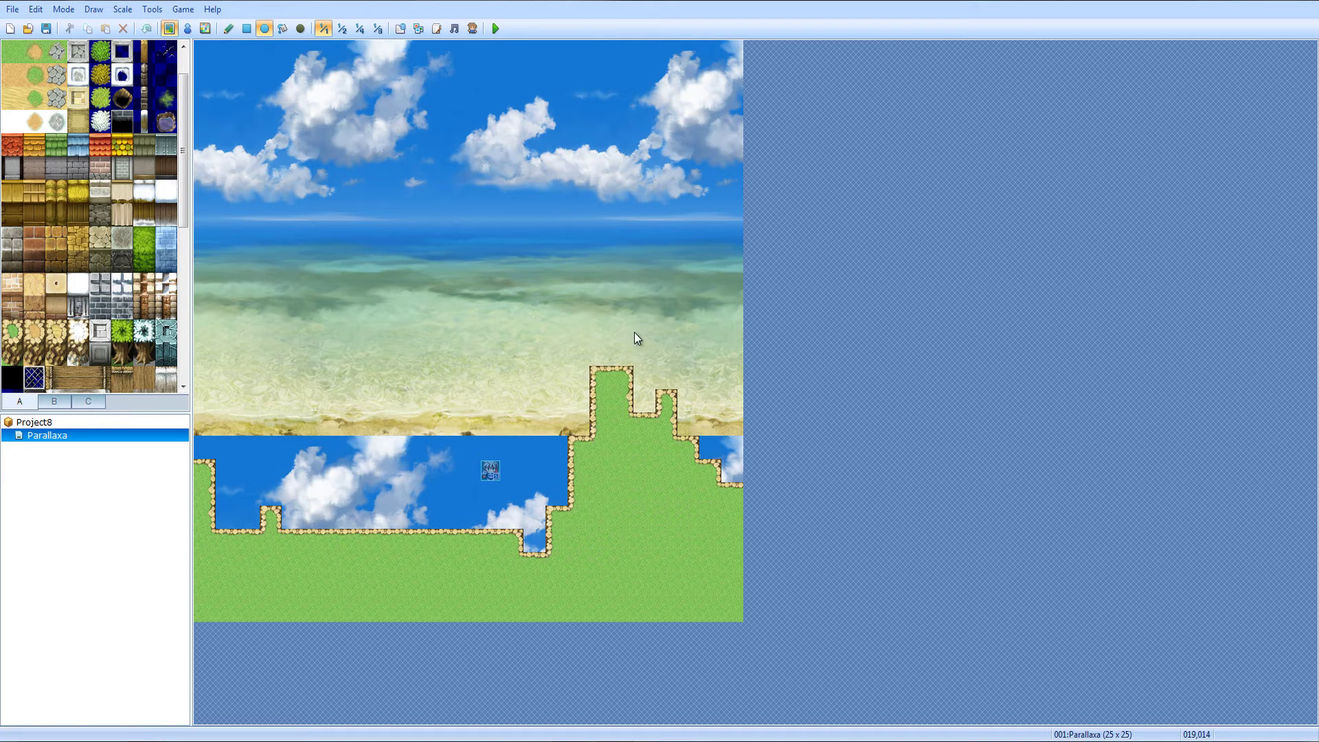
{"action": "mouse_move", "coordinate": [643, 401]}
{"action": "left_mouse_down"}
{"action": "mouse_move", "coordinate": [631, 341]}
{"action": "mouse_move", "coordinate": [653, 205]}
{"action": "mouse_move", "coordinate": [649, 233]}
{"action": "mouse_move", "coordinate": [586, 109]}
{"action": "left_mouse_up"}
{"action": "left_click", "coordinate": [495, 28]}
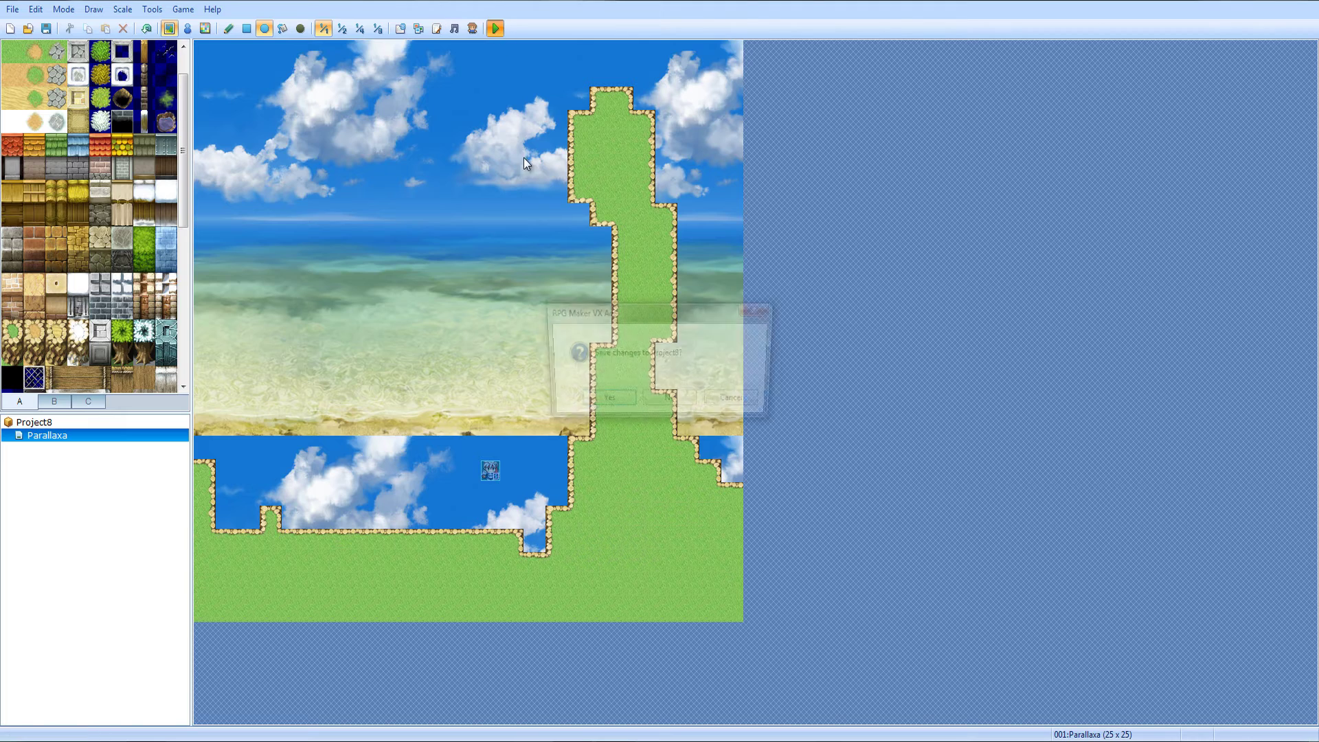
Save and start a new game, walking the hero right and up the tall grass path
{"action": "left_click", "coordinate": [604, 402]}
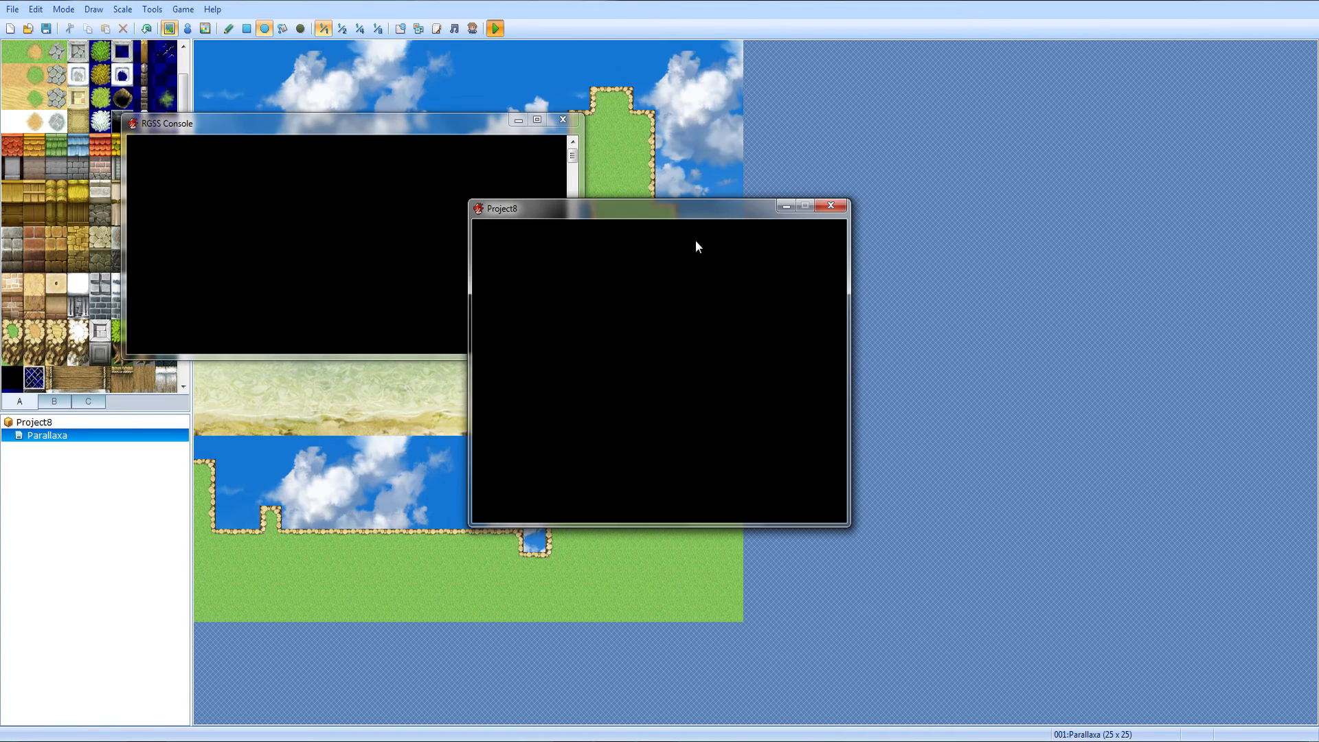
{"action": "key", "text": "Return"}
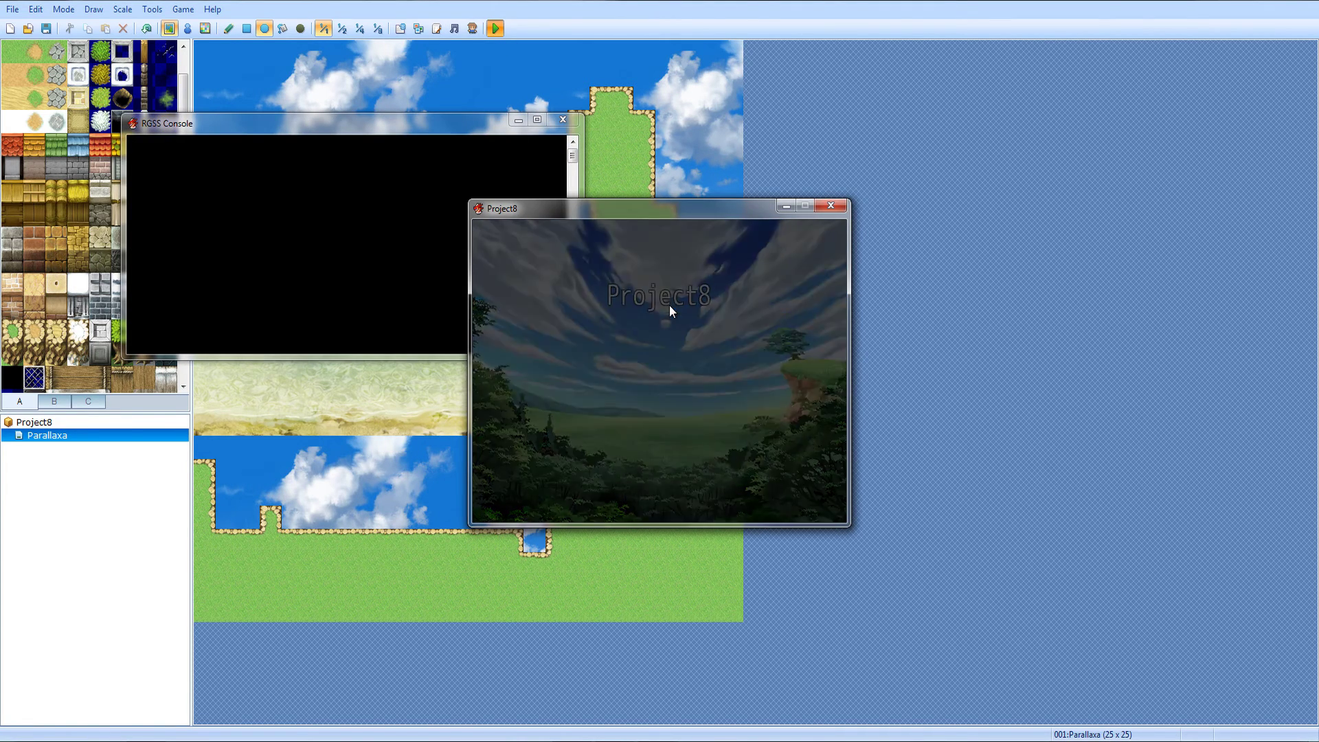
{"action": "key", "text": "Right"}
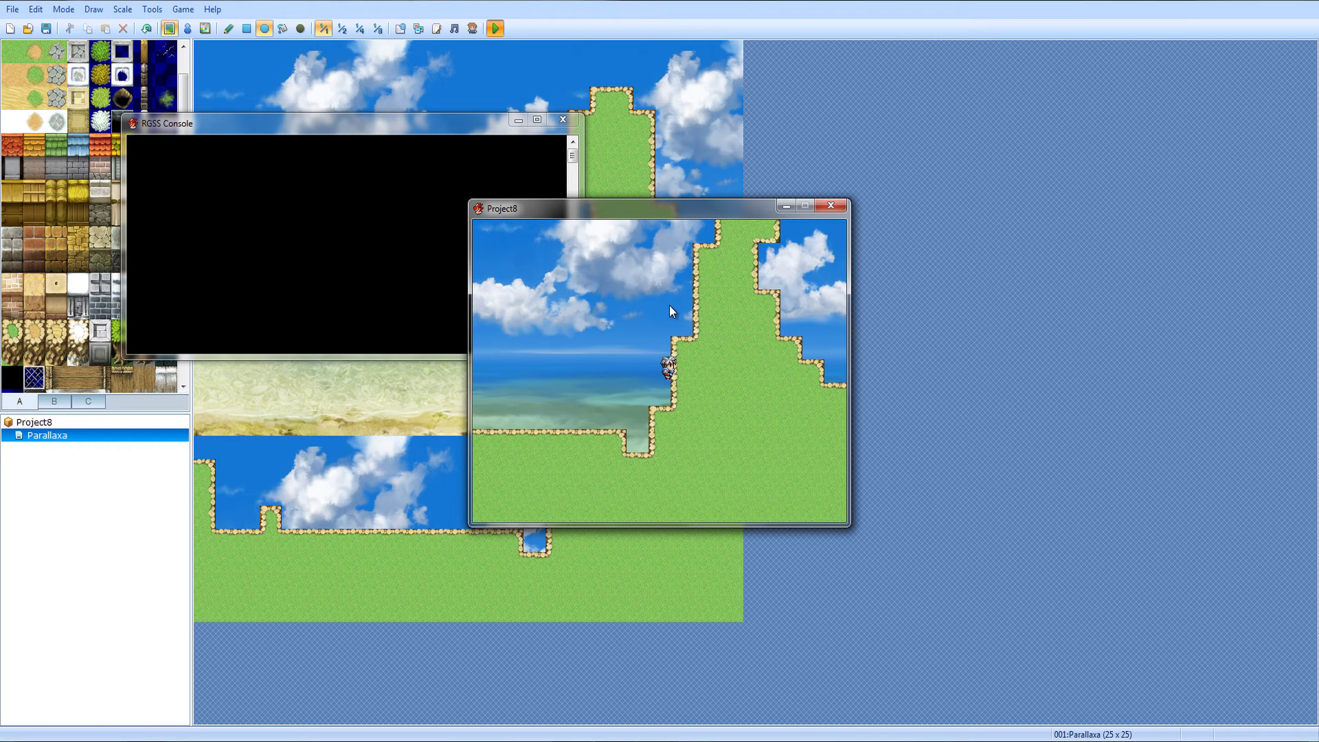
{"action": "key", "text": "Up"}
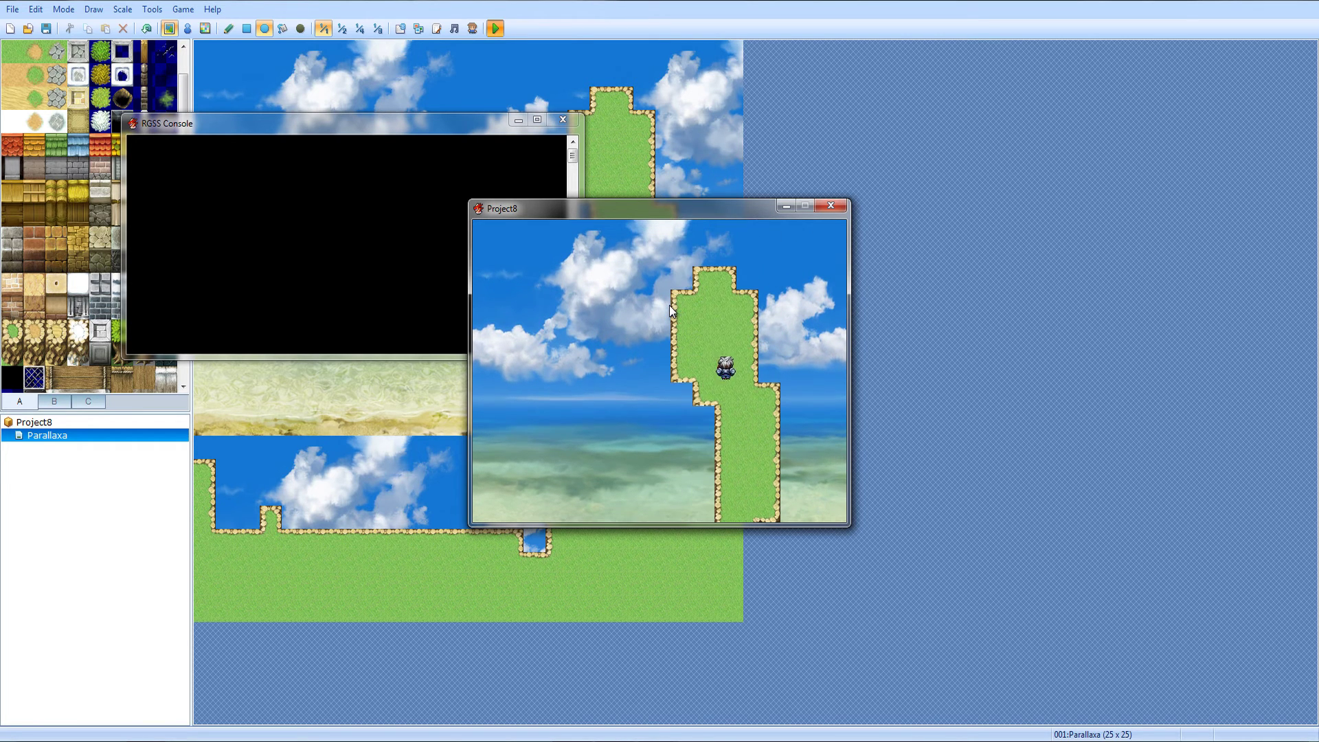
{"action": "key", "text": "Left"}
Walk the hero back down the path and close the Project8 game window
{"action": "key", "text": "Up"}
{"action": "key", "text": "Down"}
{"action": "key", "text": "Right"}
{"action": "key", "text": "Down"}
{"action": "key", "text": "Down"}
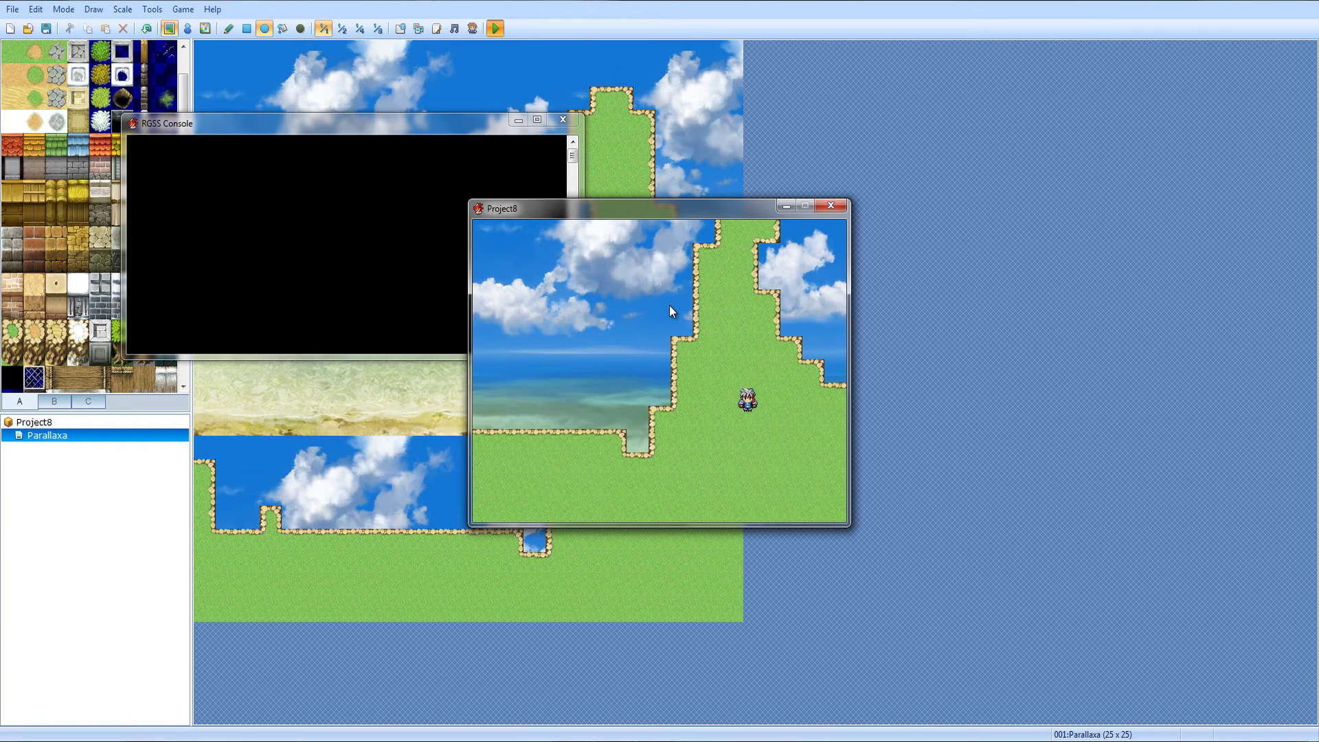
{"action": "key", "text": "Up"}
{"action": "key", "text": "Up"}
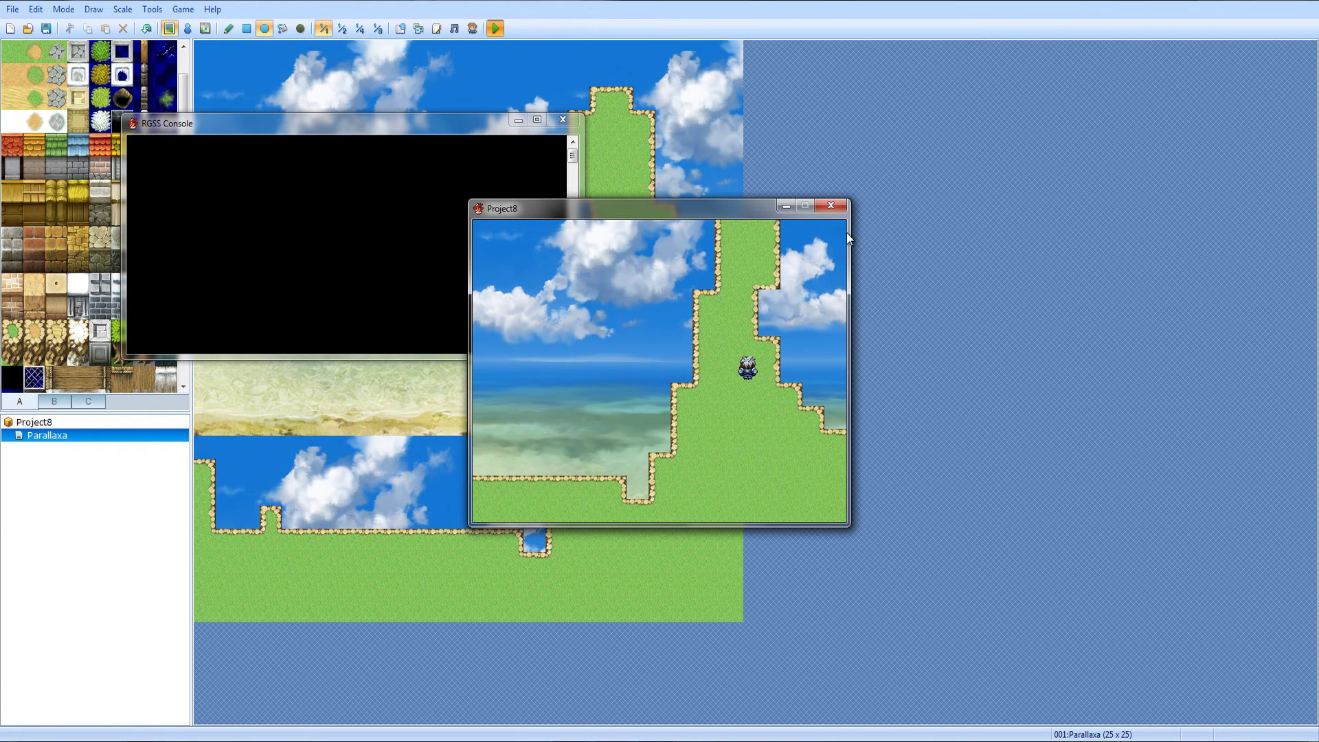
{"action": "left_click", "coordinate": [830, 206]}
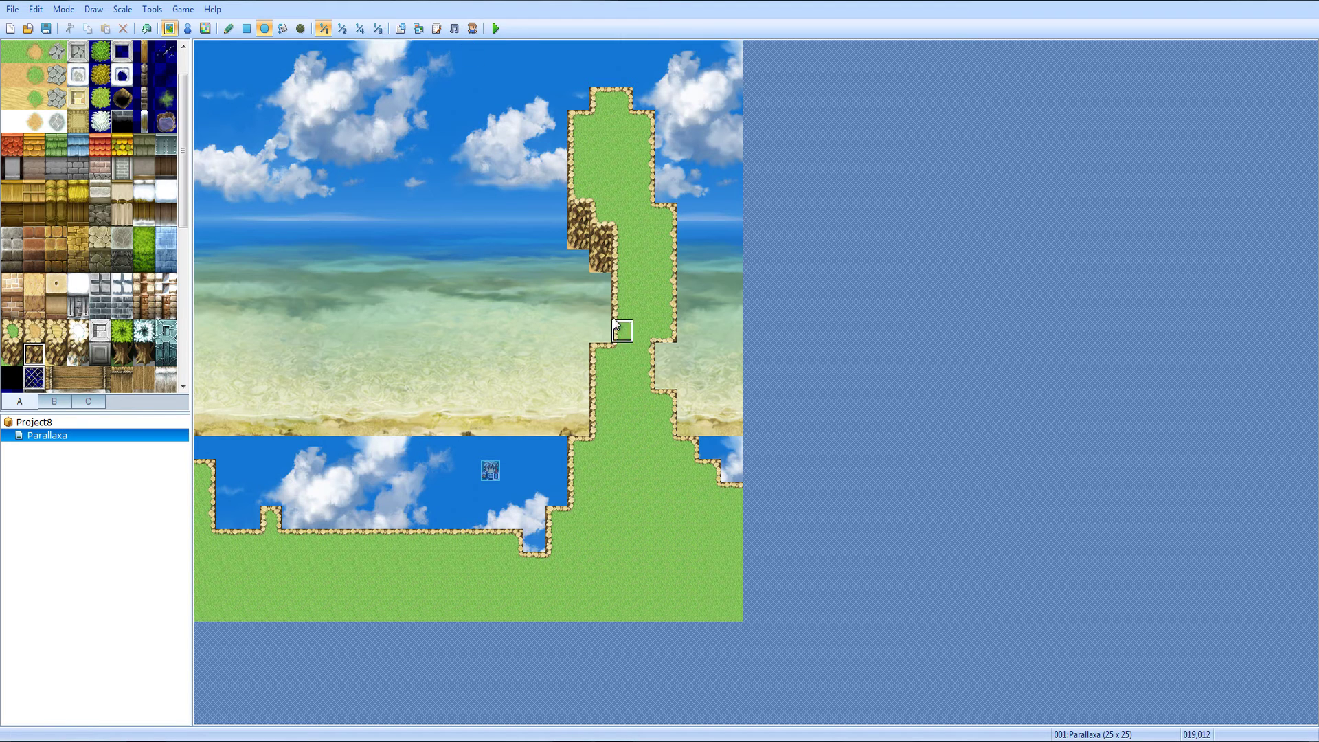
Extend the rock column down the cliff, fill the notch with rock, and paint one column further left
{"action": "mouse_move", "coordinate": [602, 294]}
{"action": "left_mouse_down"}
{"action": "mouse_move", "coordinate": [604, 339]}
{"action": "mouse_move", "coordinate": [572, 297]}
{"action": "mouse_move", "coordinate": [580, 457]}
{"action": "left_mouse_up"}
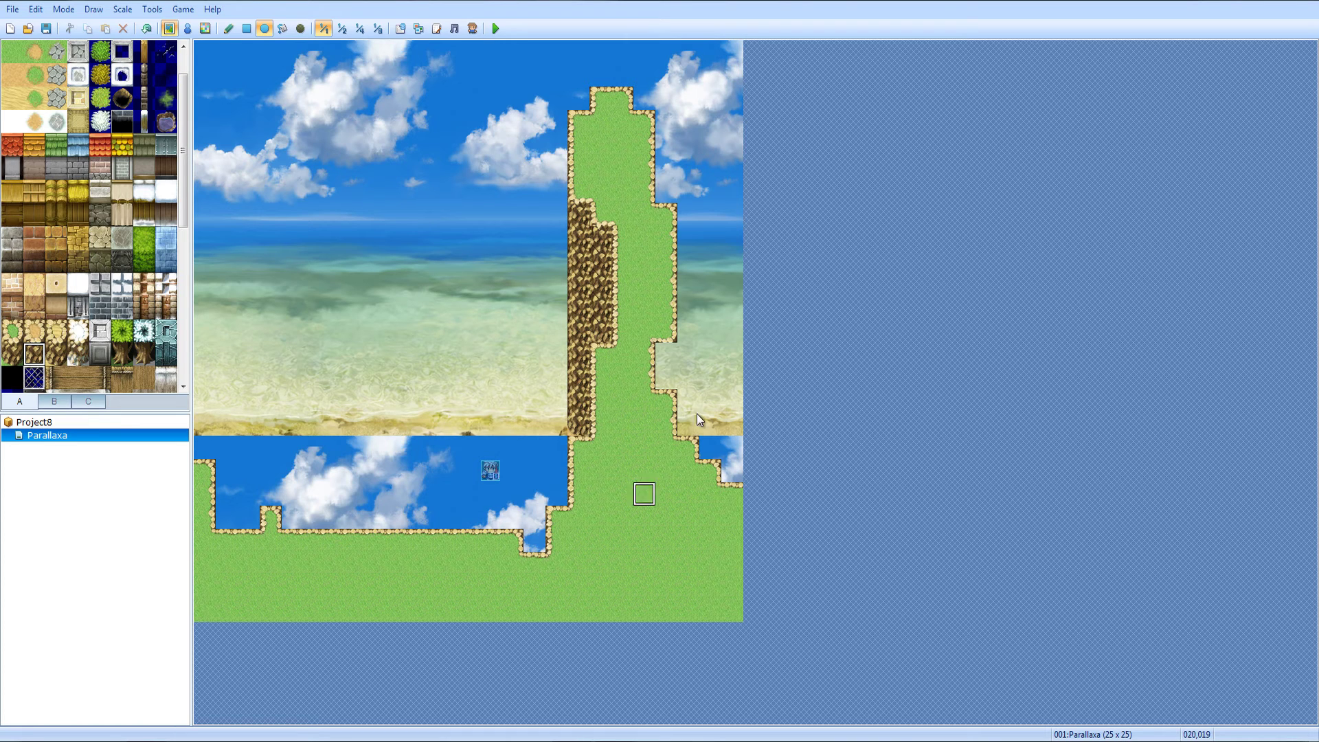
{"action": "left_click_drag", "start_coordinate": [667, 347], "coordinate": [673, 380]}
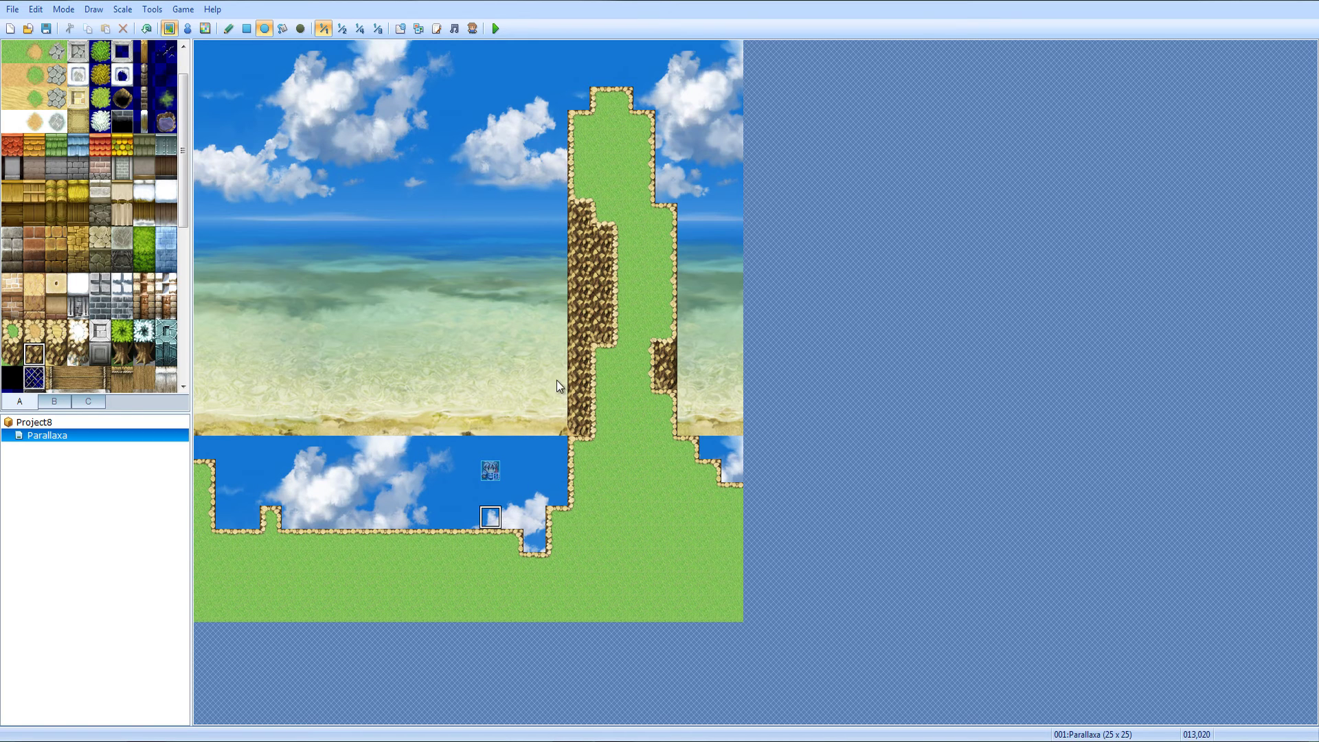
{"action": "mouse_move", "coordinate": [557, 160]}
{"action": "left_mouse_down"}
{"action": "mouse_move", "coordinate": [573, 217]}
{"action": "mouse_move", "coordinate": [560, 217]}
{"action": "mouse_move", "coordinate": [551, 274]}
{"action": "left_mouse_up"}
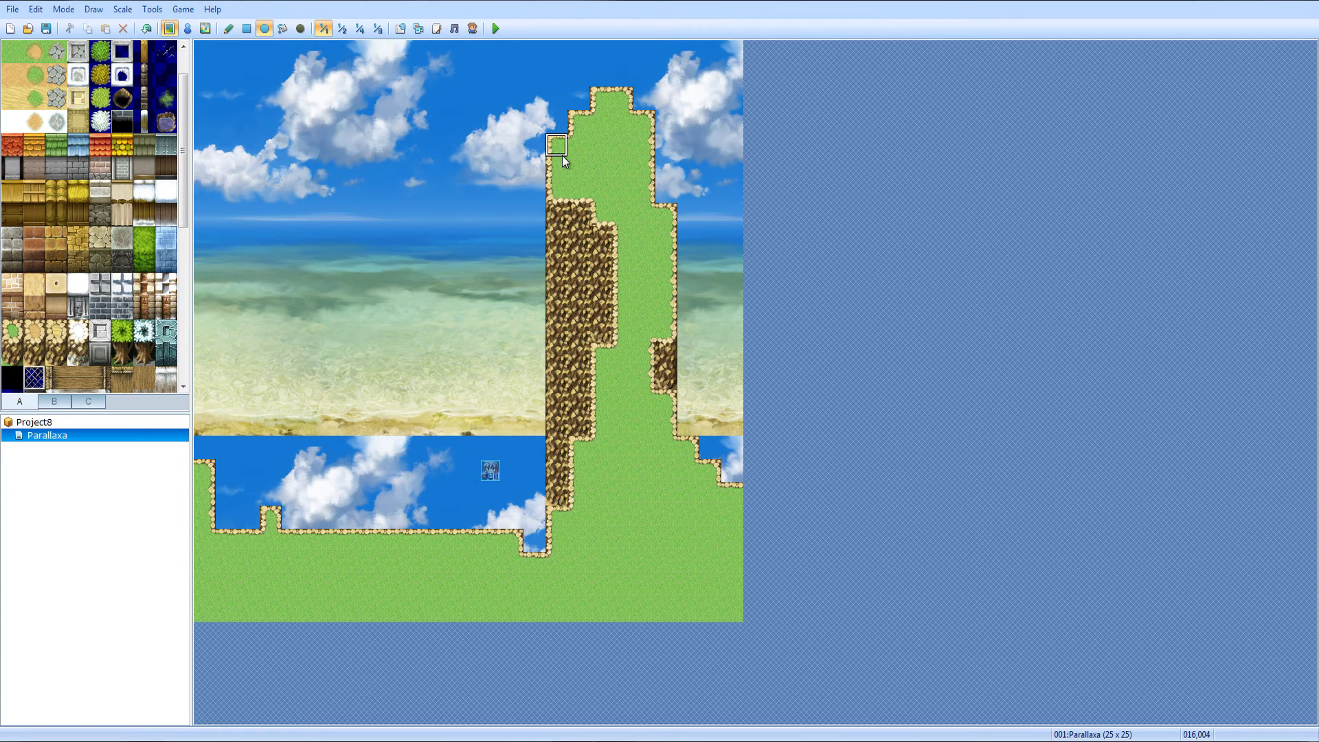
Extend grass at the plateau's upper-left corner, paint a cliff down its left edge, then undo it
{"action": "left_click_drag", "start_coordinate": [537, 125], "coordinate": [546, 89]}
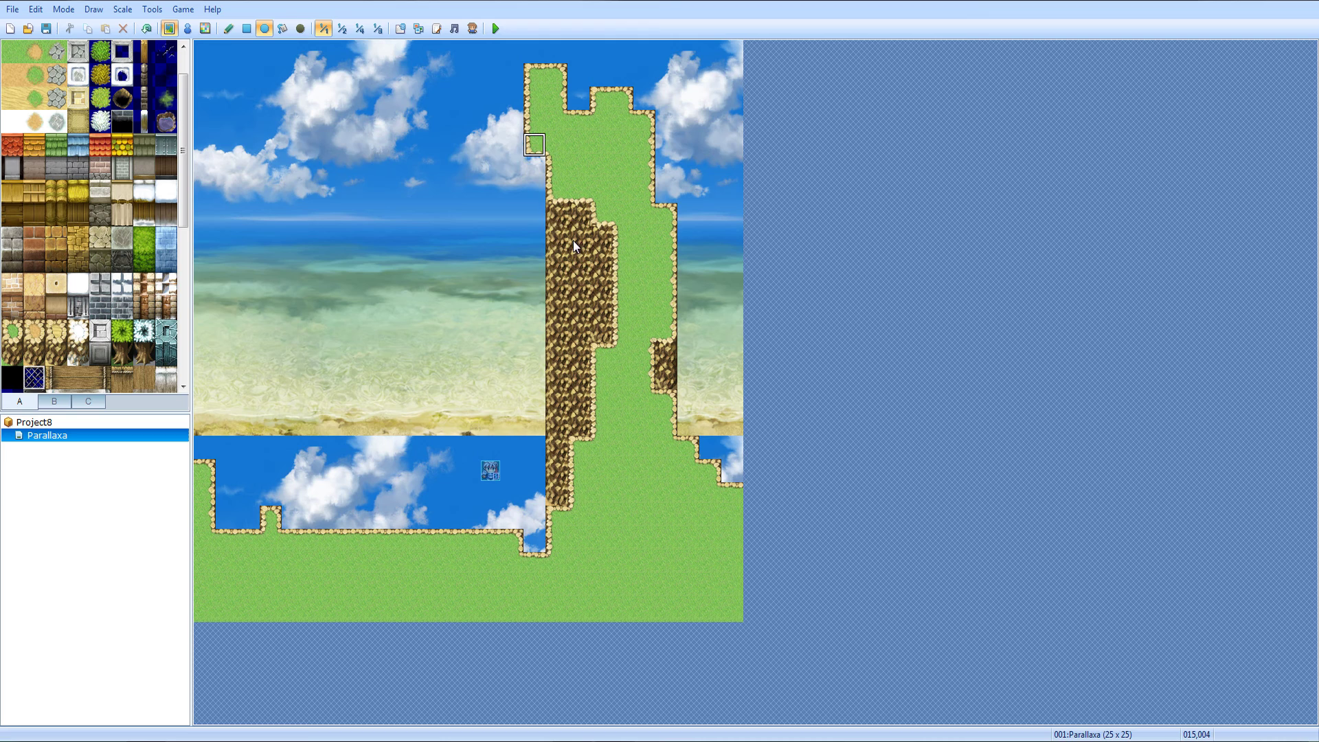
{"action": "mouse_move", "coordinate": [558, 168]}
{"action": "left_mouse_down"}
{"action": "mouse_move", "coordinate": [536, 172]}
{"action": "mouse_move", "coordinate": [548, 554]}
{"action": "left_mouse_up"}
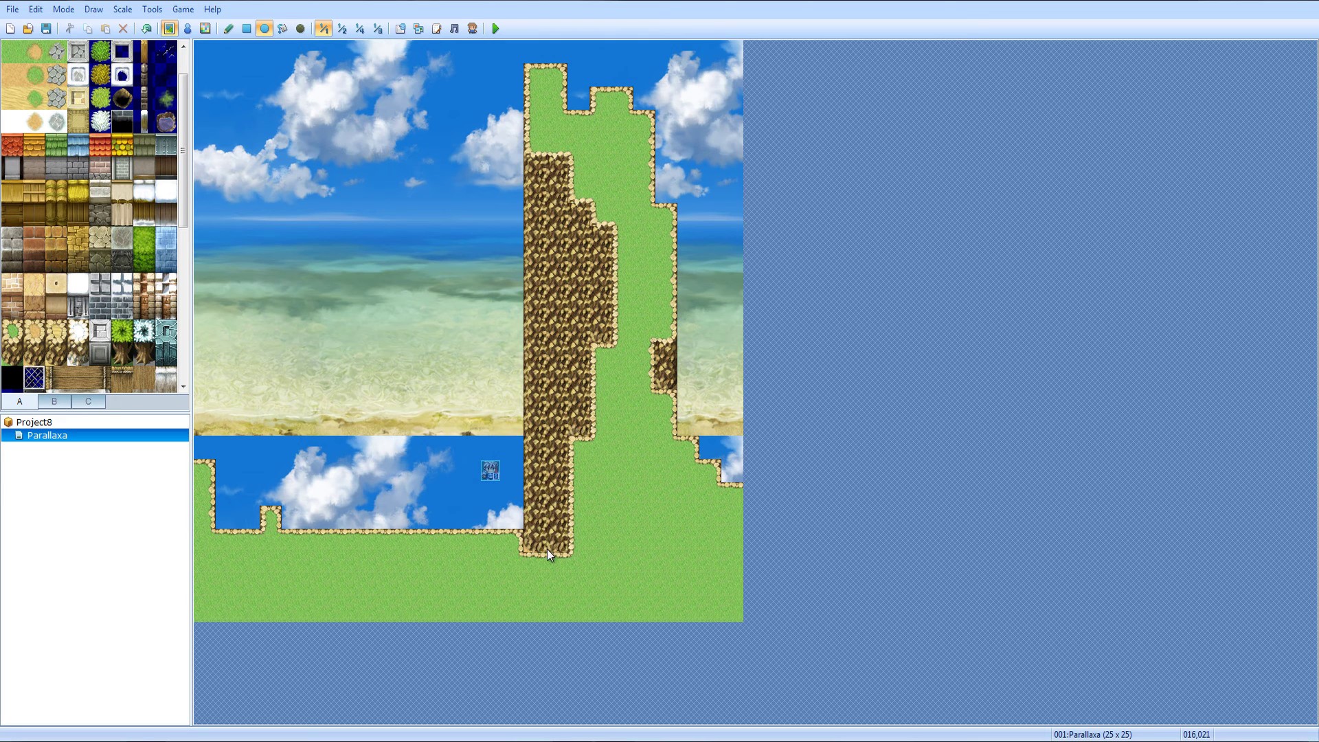
{"action": "key", "text": "ctrl+z"}
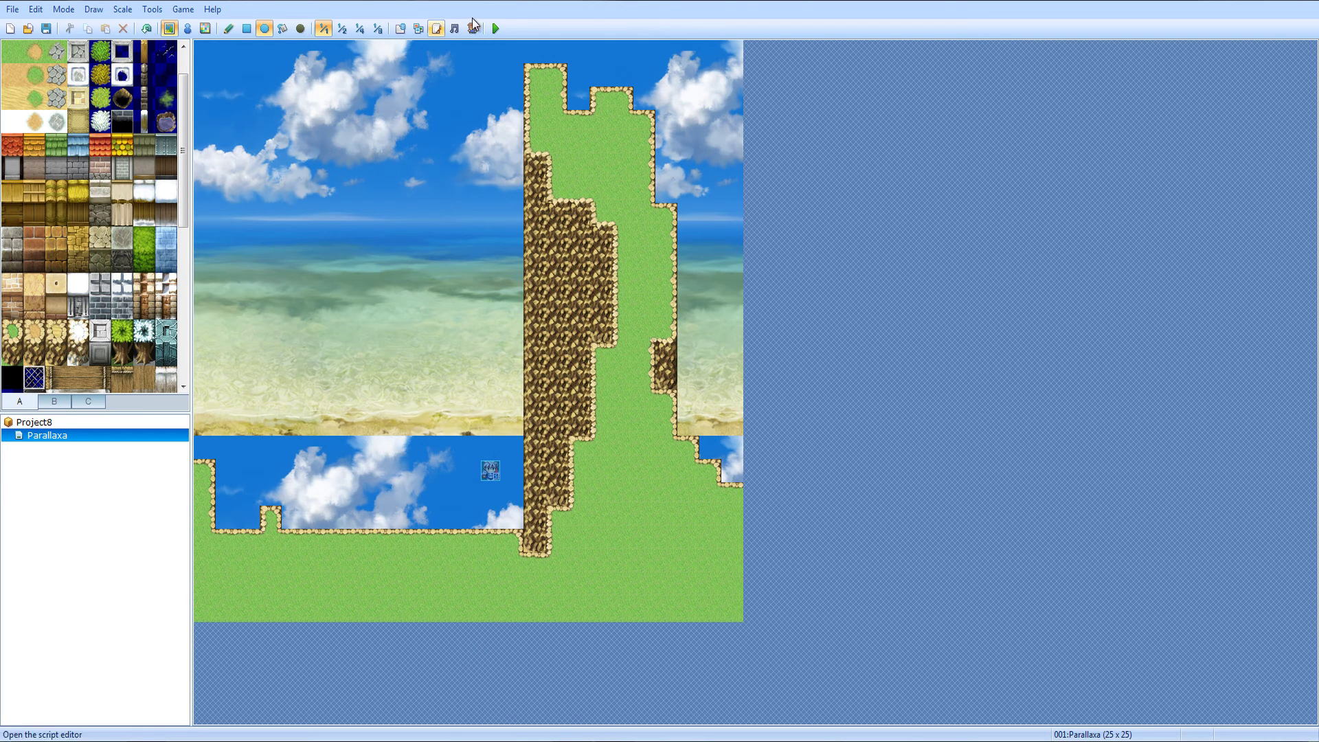
Save the project changes and launch a playtest with a new game
{"action": "left_click", "coordinate": [495, 28]}
{"action": "left_click", "coordinate": [621, 399]}
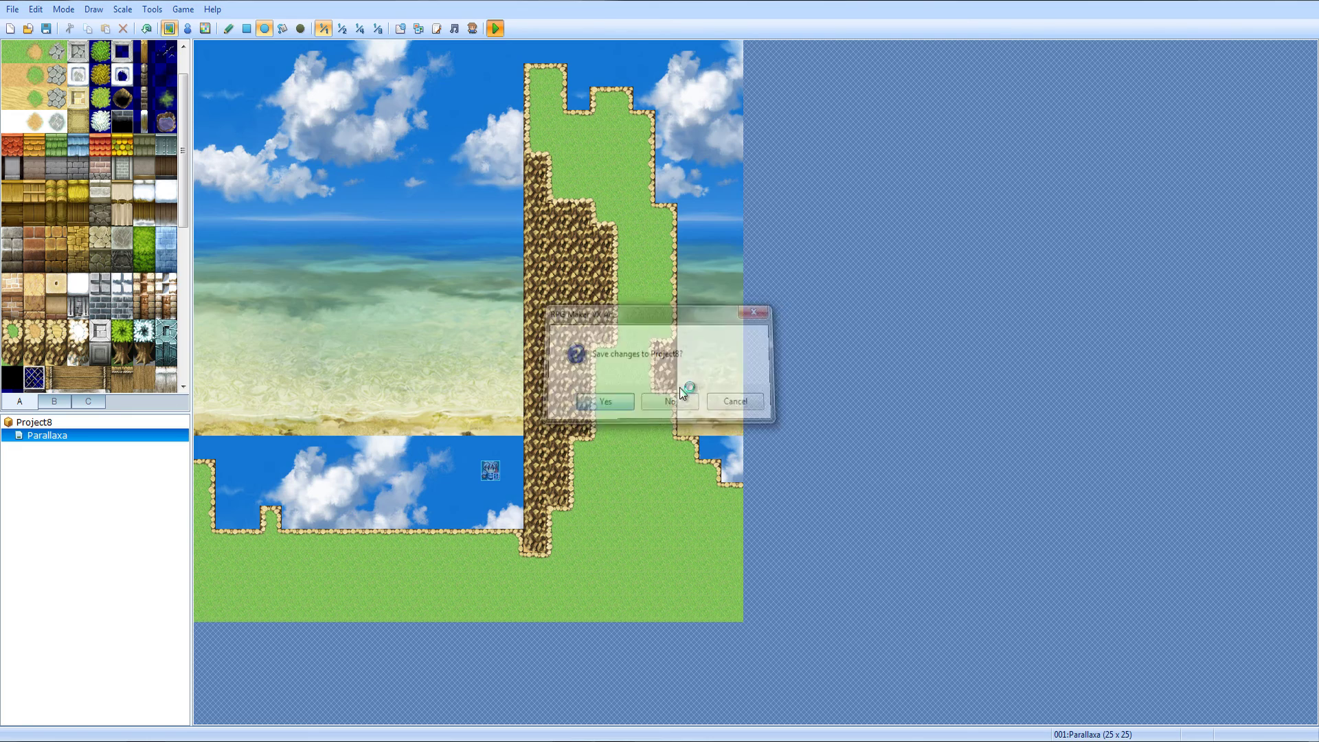
{"action": "key", "text": "Return"}
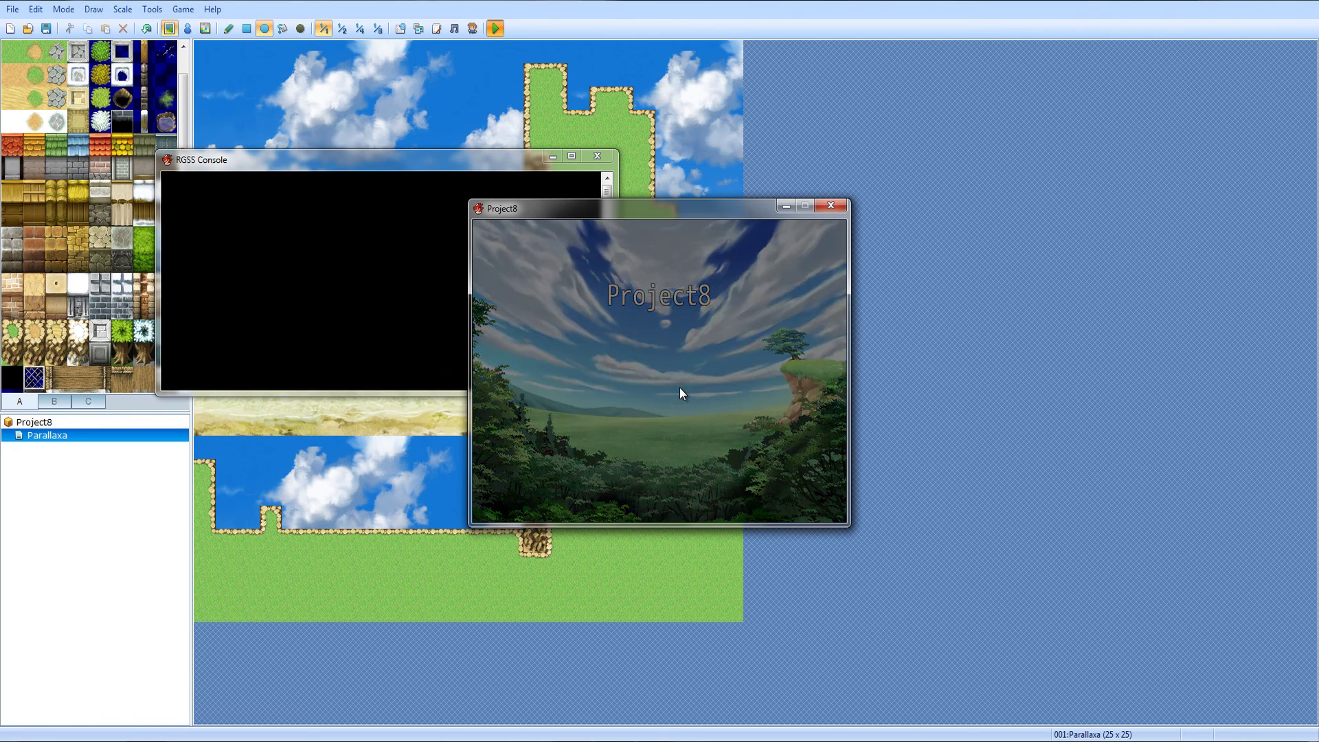
Walk the player up to the cliff edge, down onto the ledge, and along the shore
{"action": "key", "text": "Right"}
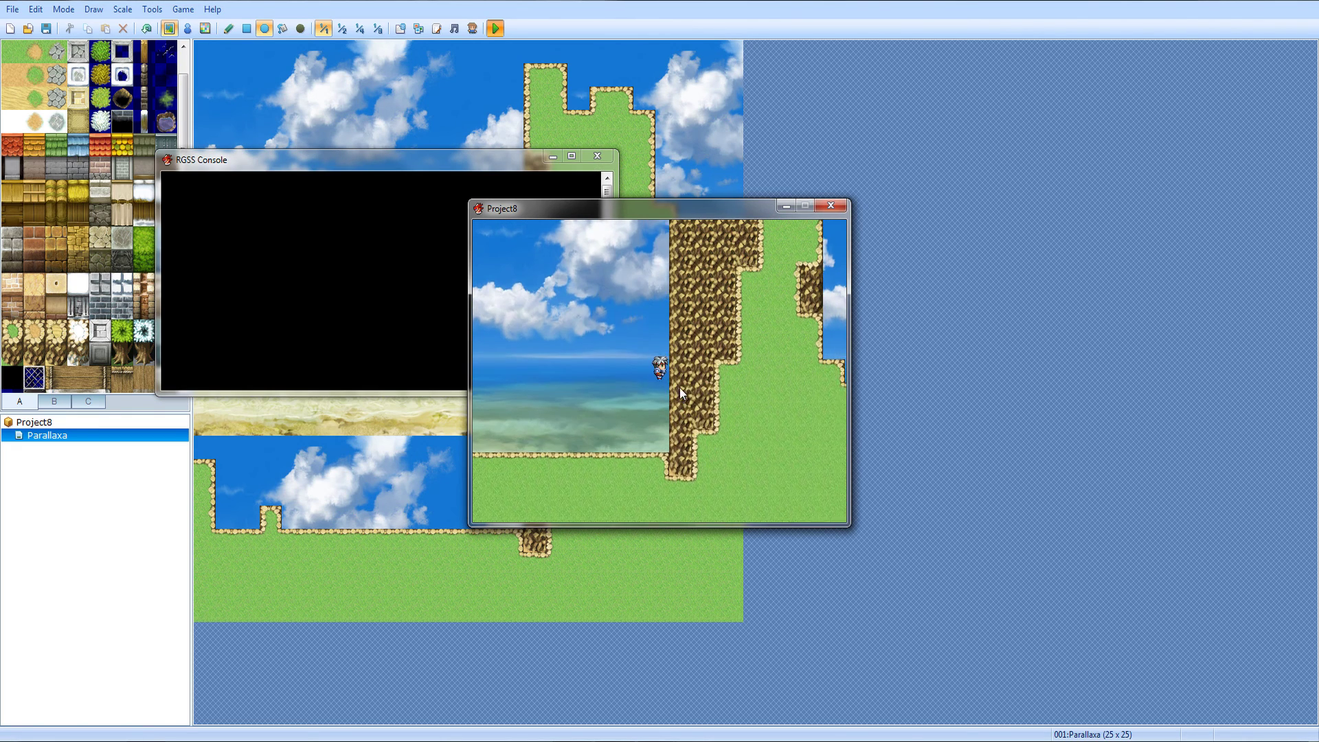
{"action": "key", "text": "Up"}
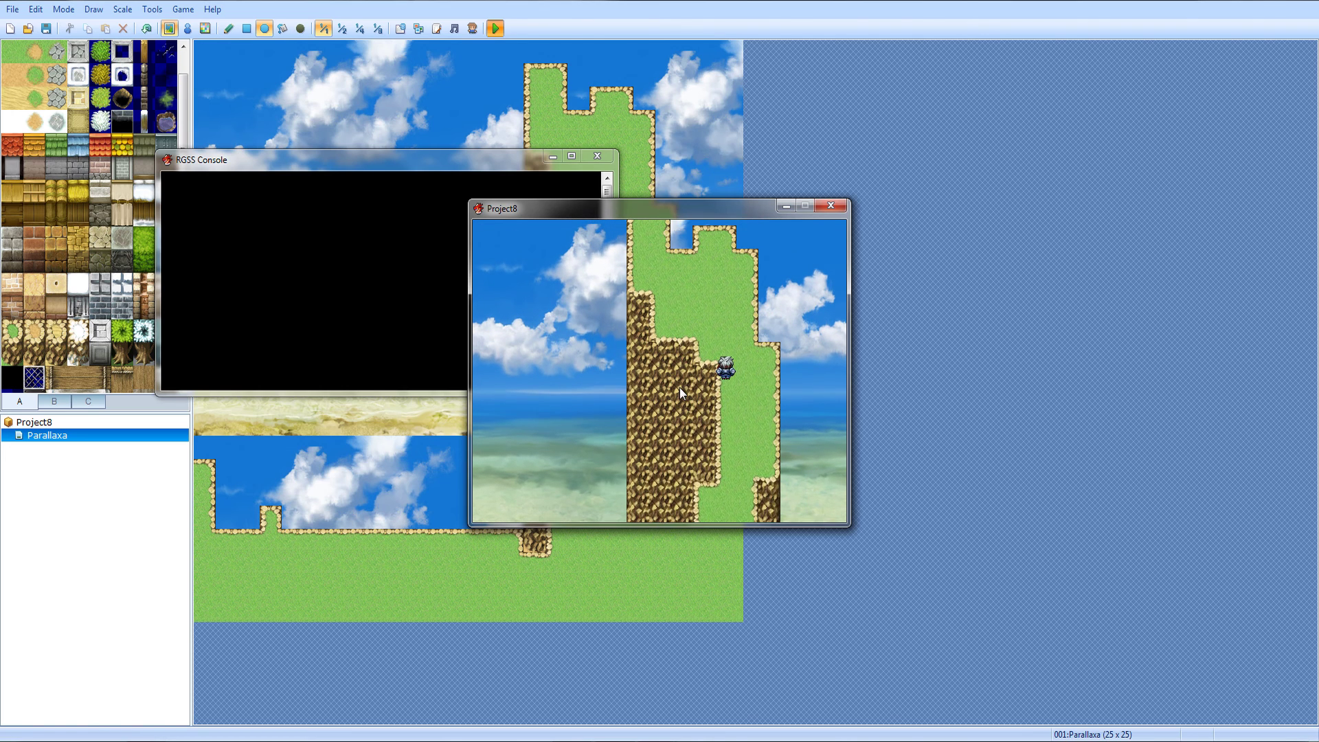
{"action": "key", "text": "Left"}
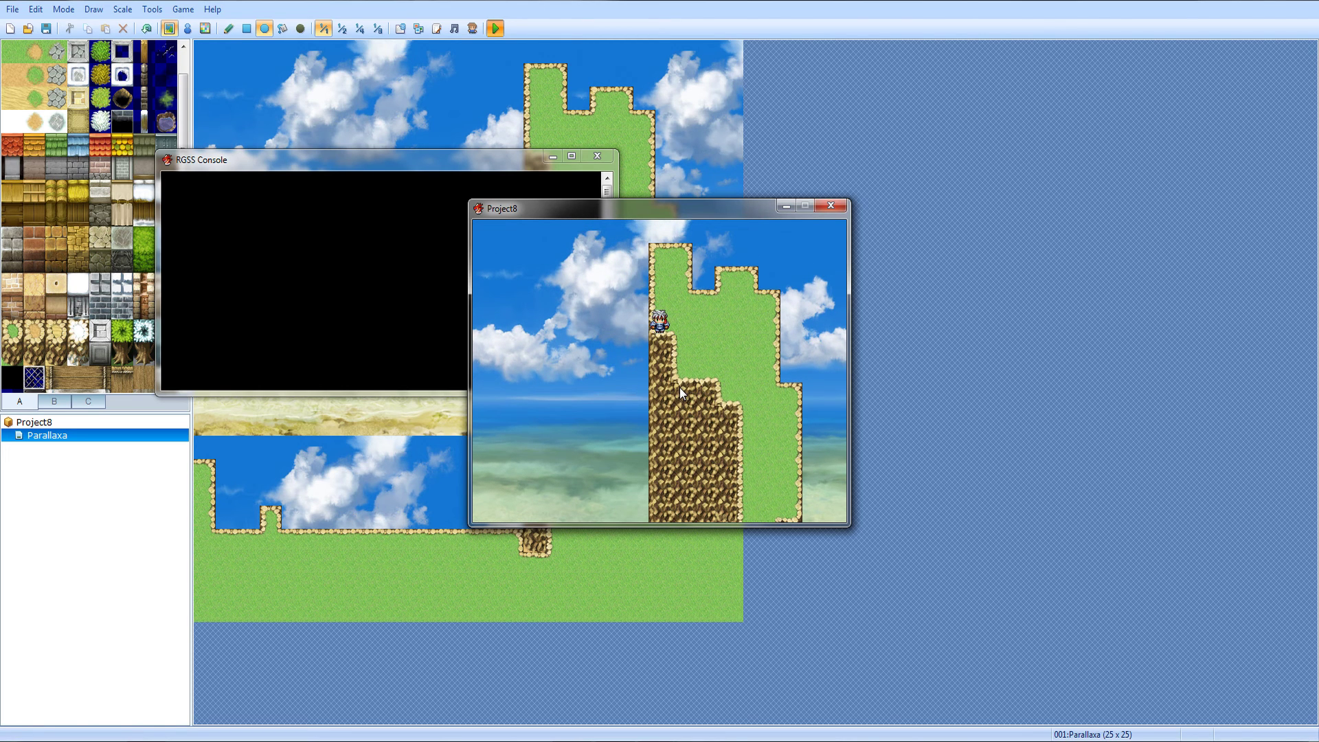
{"action": "key", "text": "Right"}
{"action": "key", "text": "Down"}
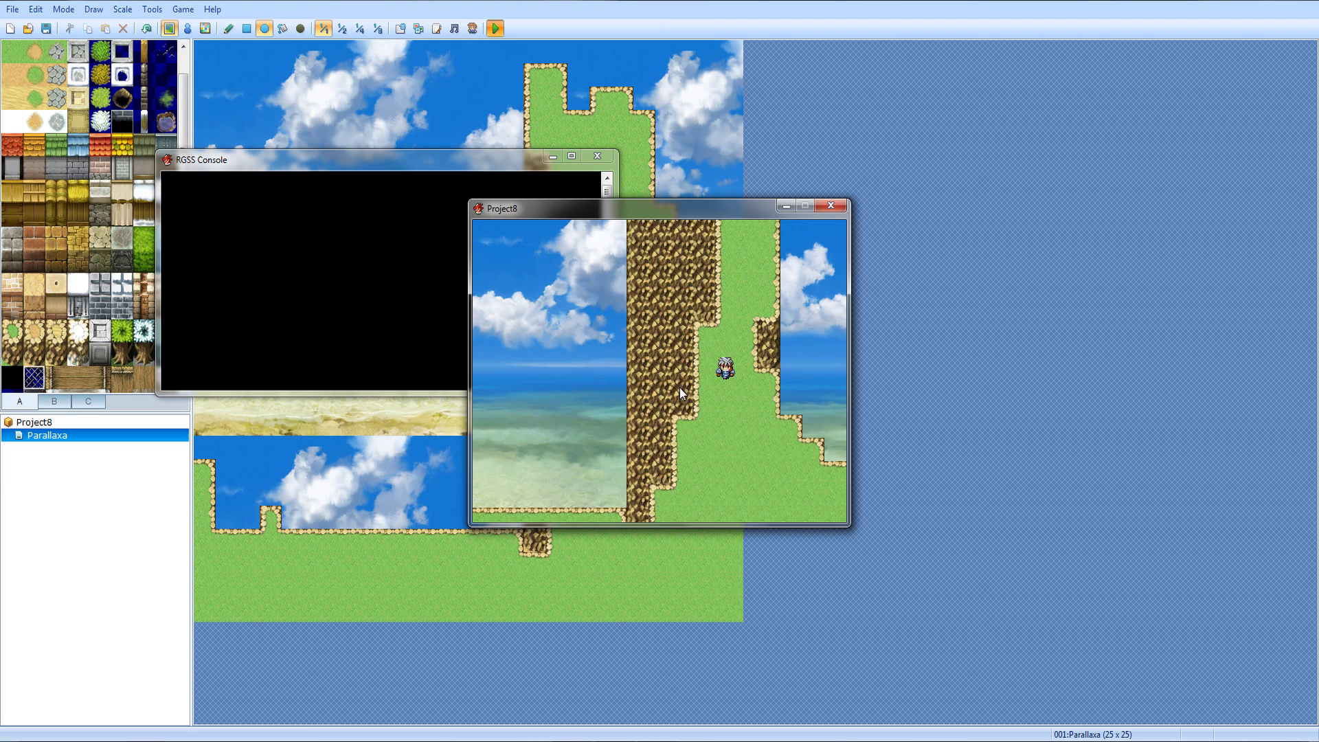
{"action": "key", "text": "Left"}
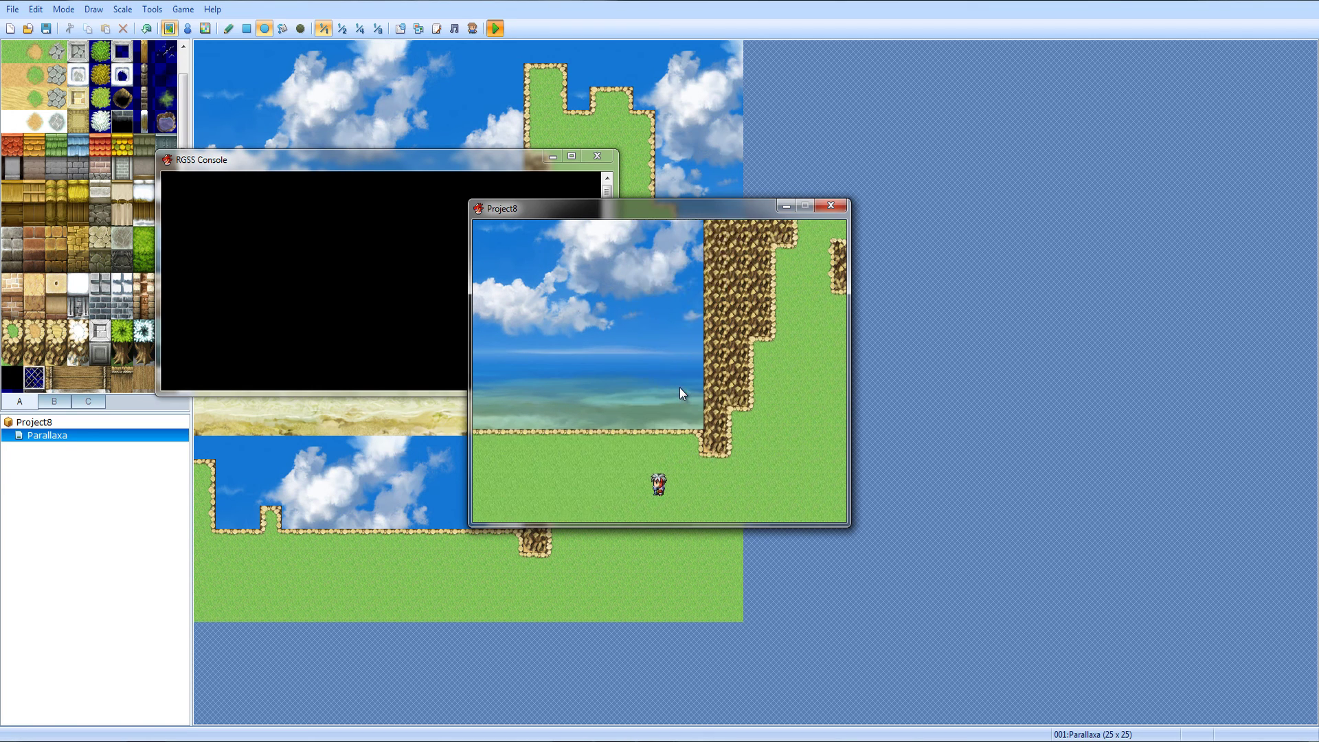
{"action": "key", "text": "Up"}
{"action": "key", "text": "Left"}
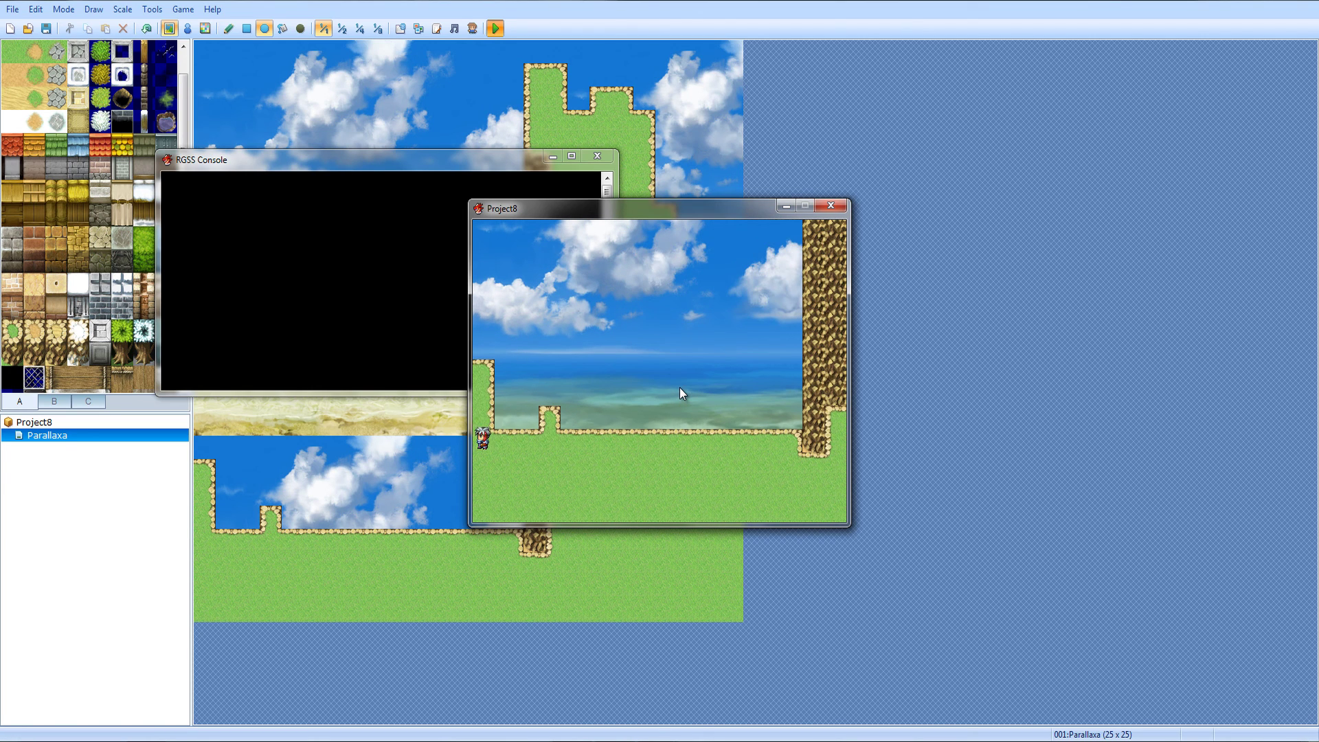
{"action": "key", "text": "Right"}
Walk the player to the top, along the top edge and down the right side, then quit with Alt+F4
{"action": "key", "text": "Up"}
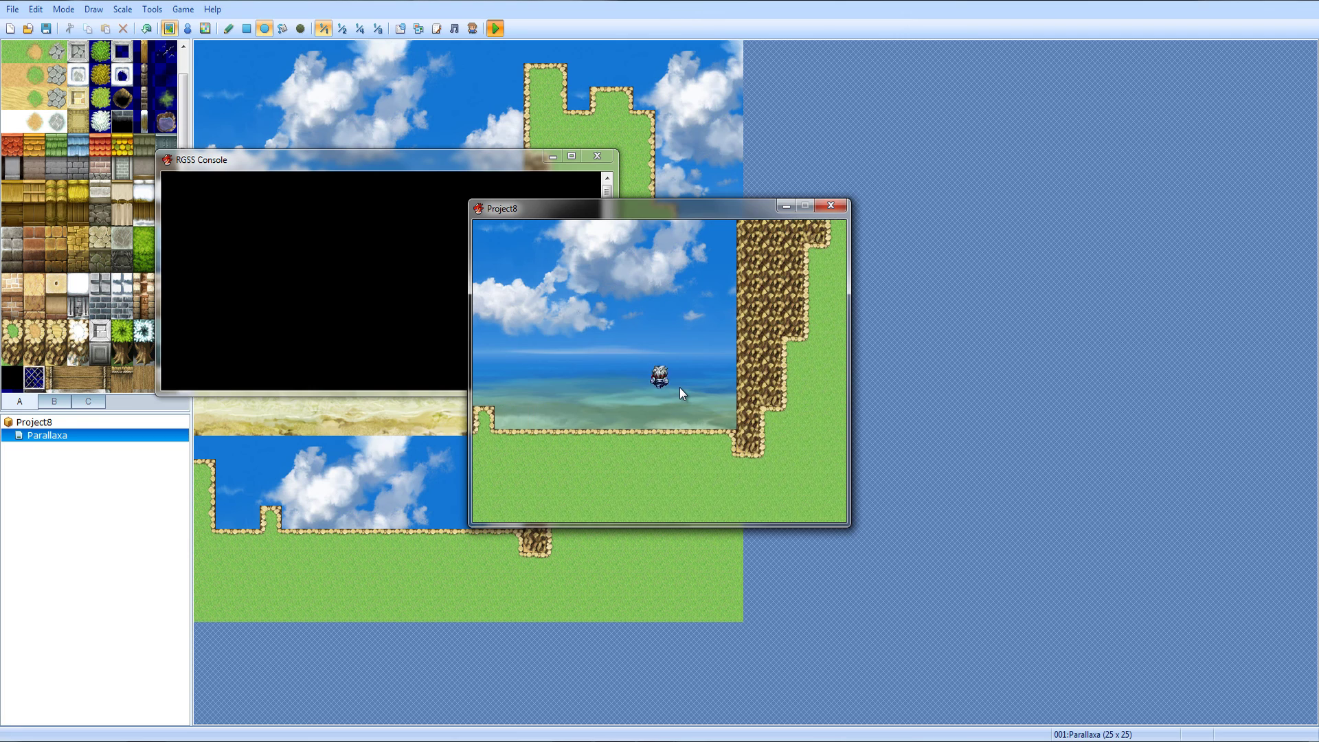
{"action": "key", "text": "Left"}
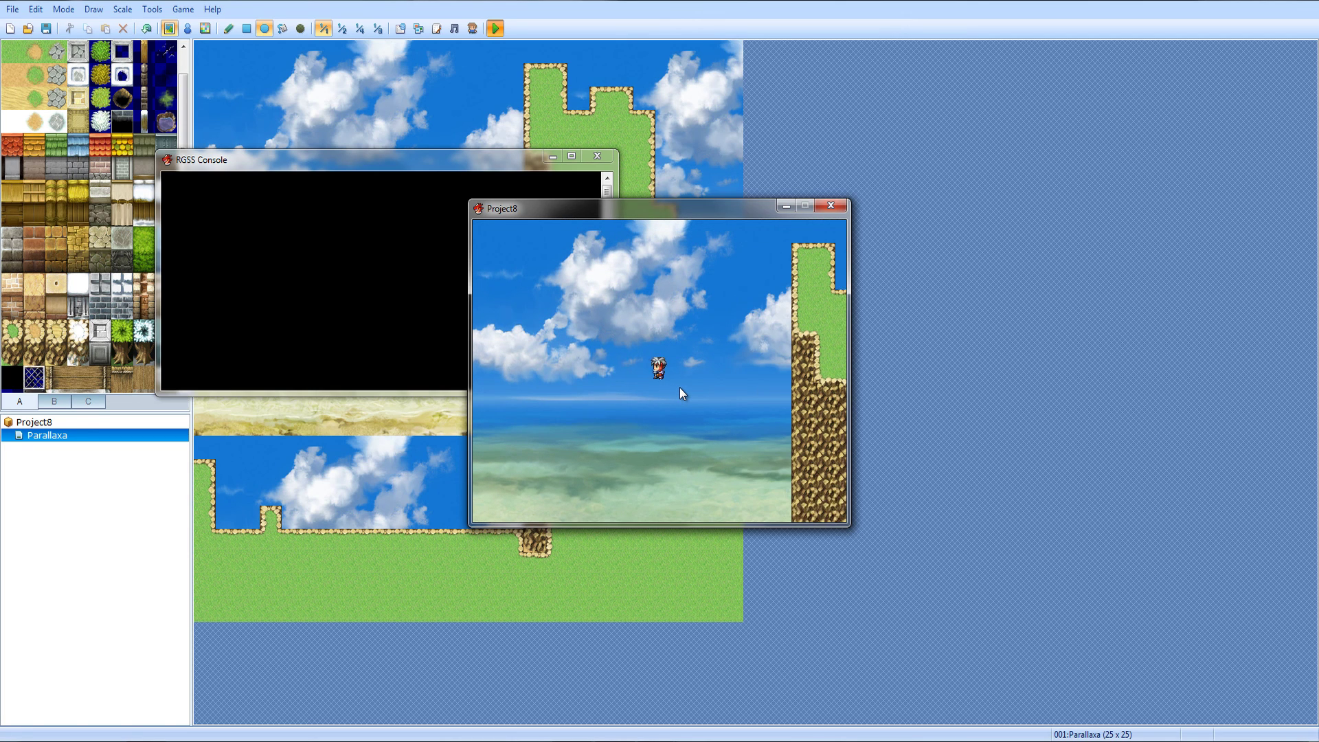
{"action": "key", "text": "Up"}
{"action": "key", "text": "Right"}
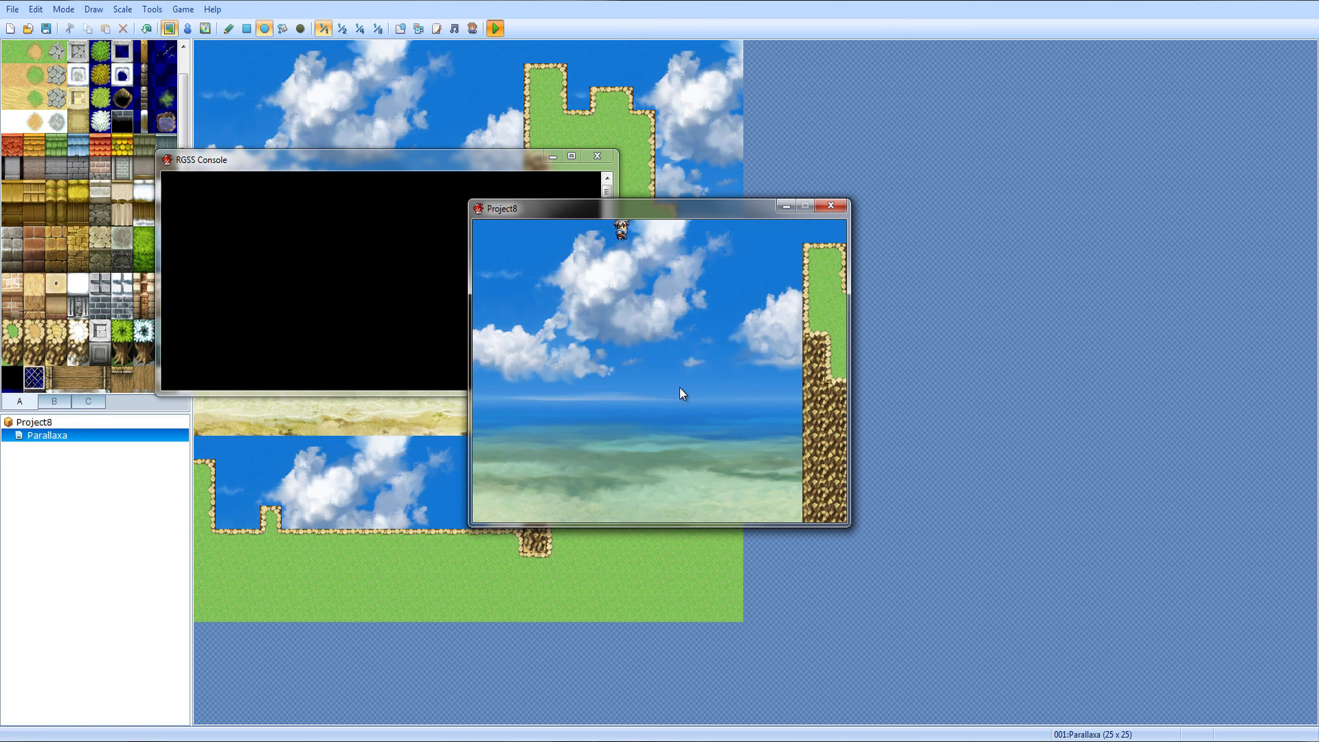
{"action": "key", "text": "Right"}
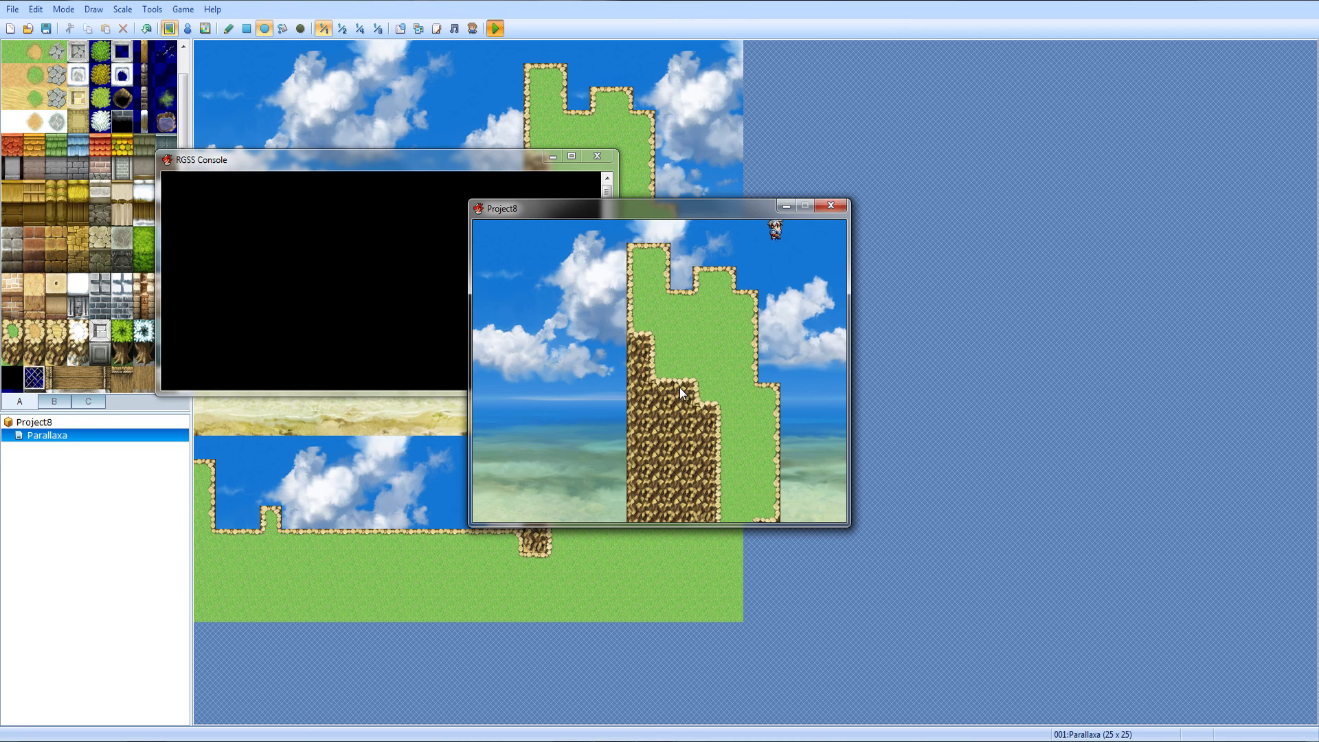
{"action": "key", "text": "Down"}
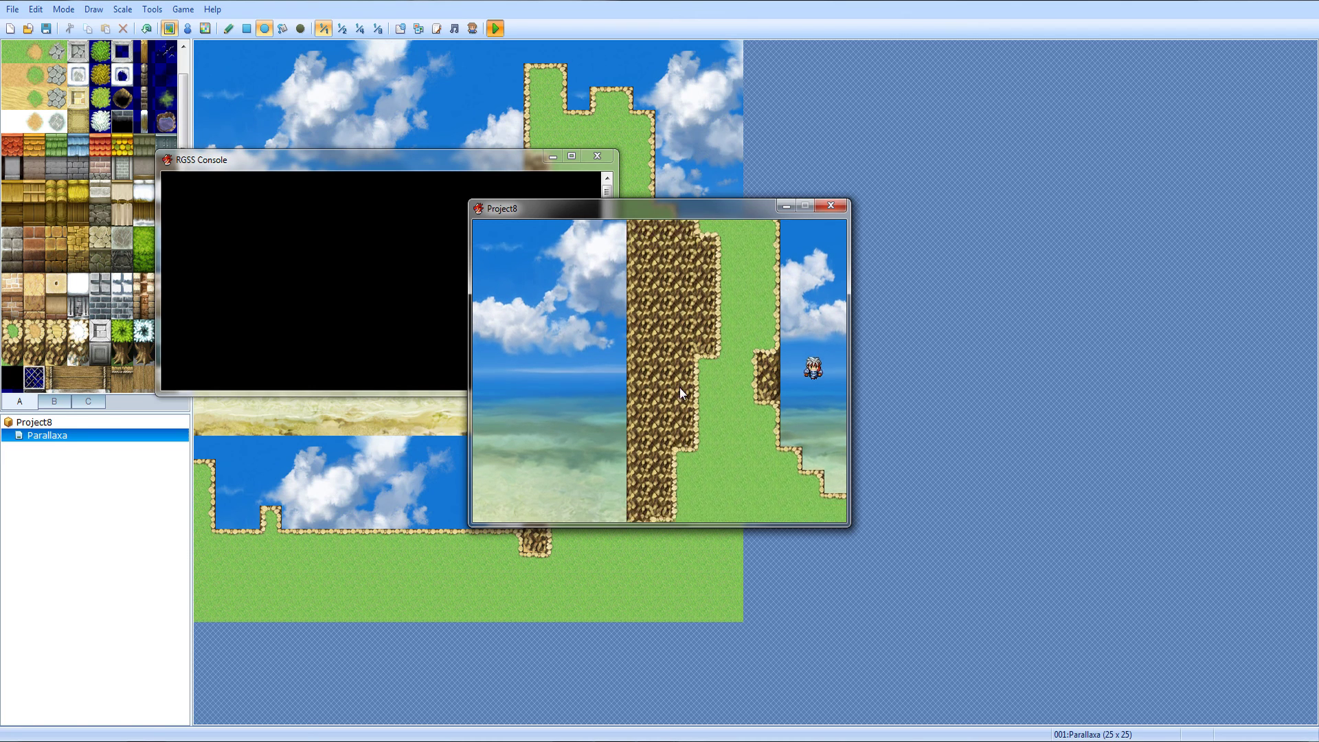
{"action": "key", "text": "Left"}
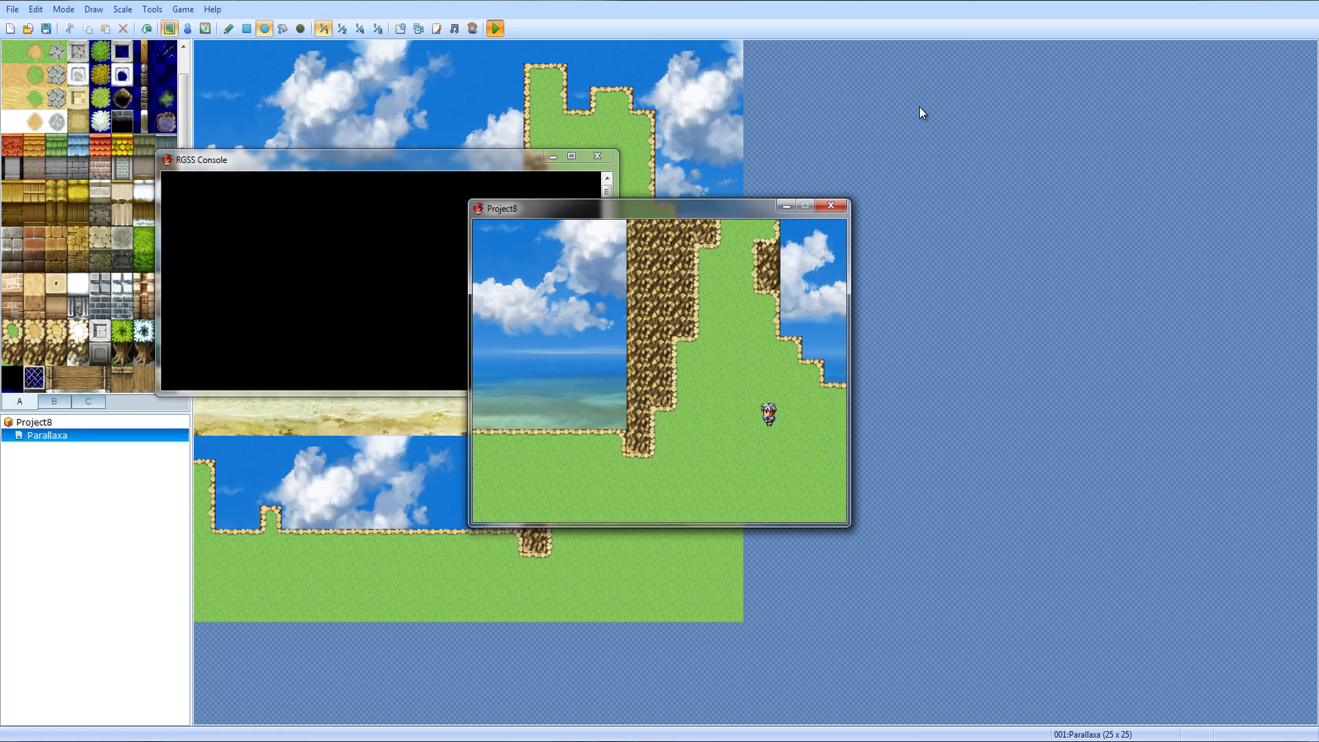
{"action": "key", "text": "alt+F4"}
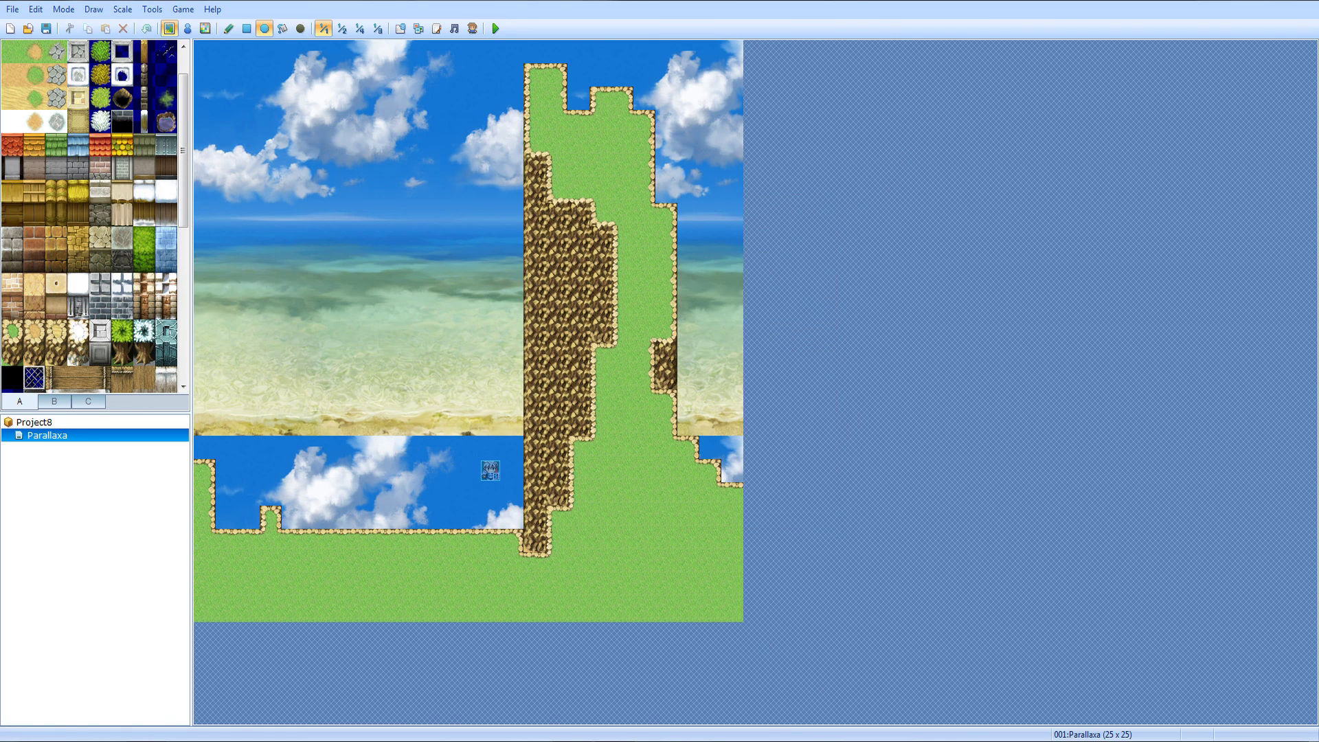